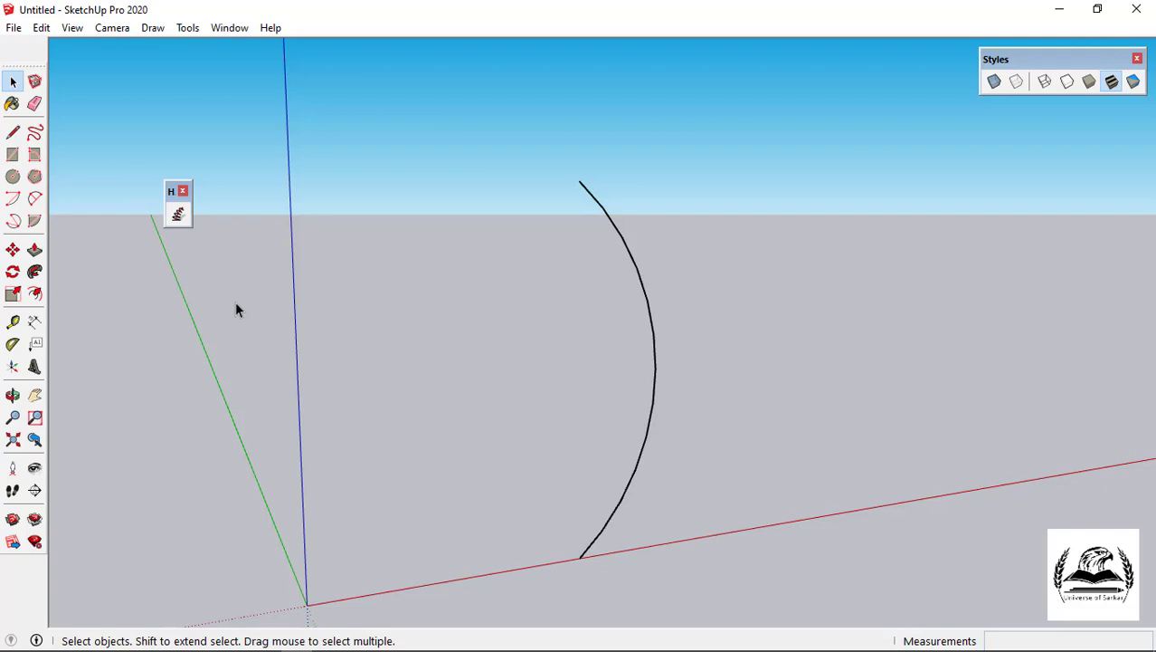
Create a helix along the arc with Radius 1 set to 5 inches and Radius 2 set to 10 inches
click(178, 215)
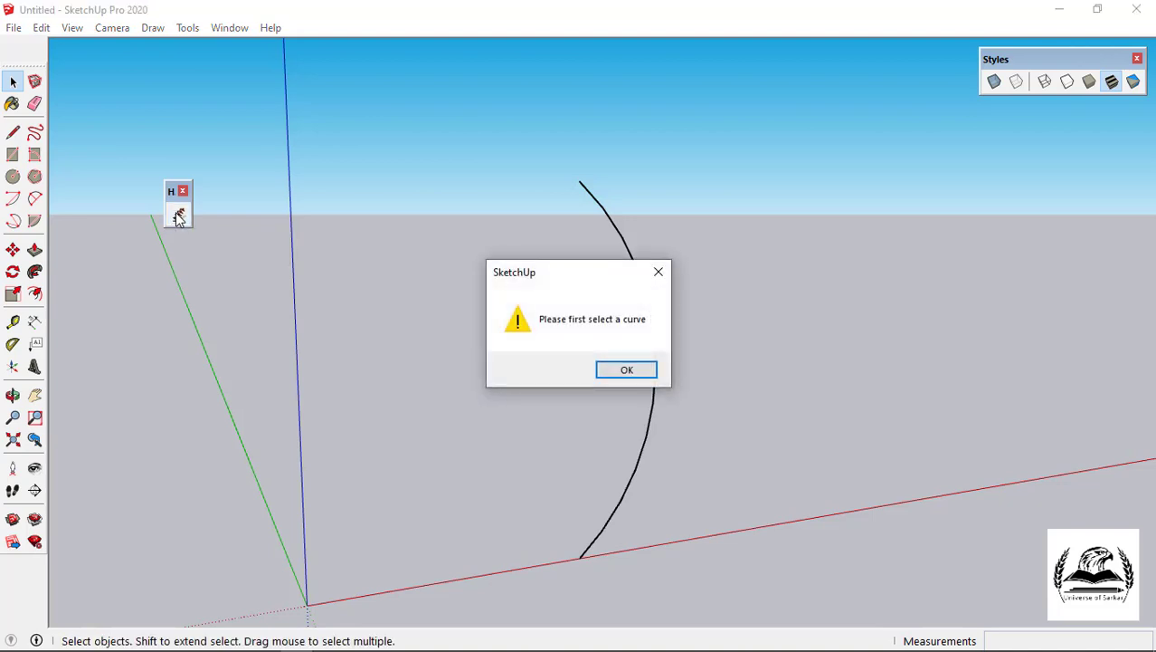
click(627, 371)
click(607, 221)
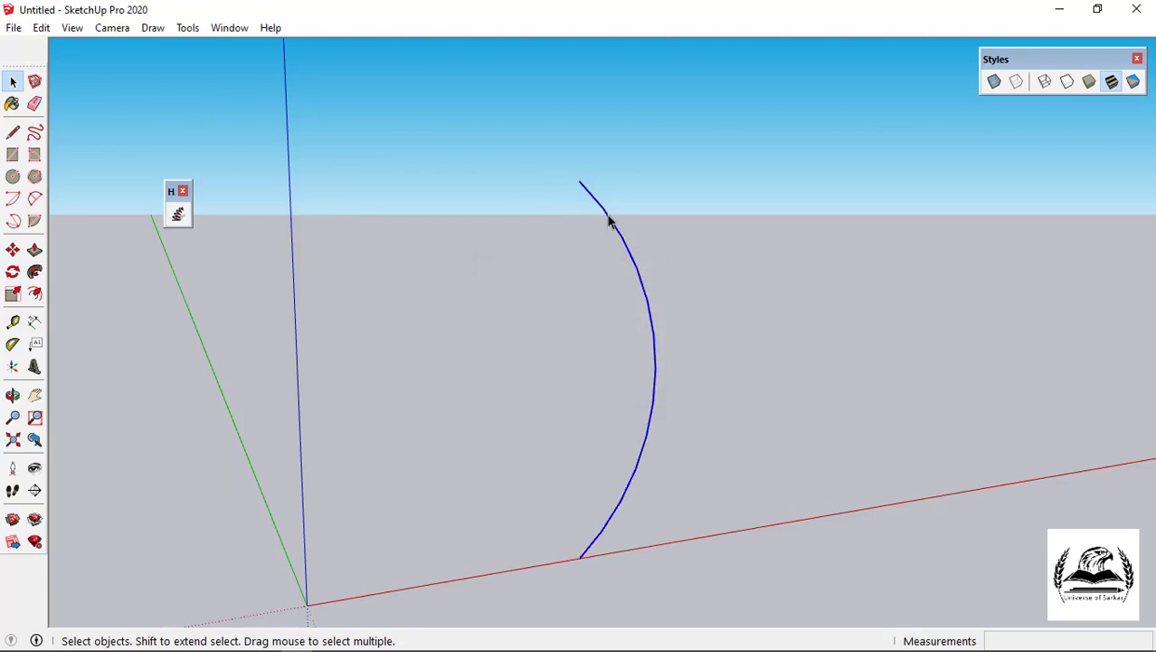
click(177, 222)
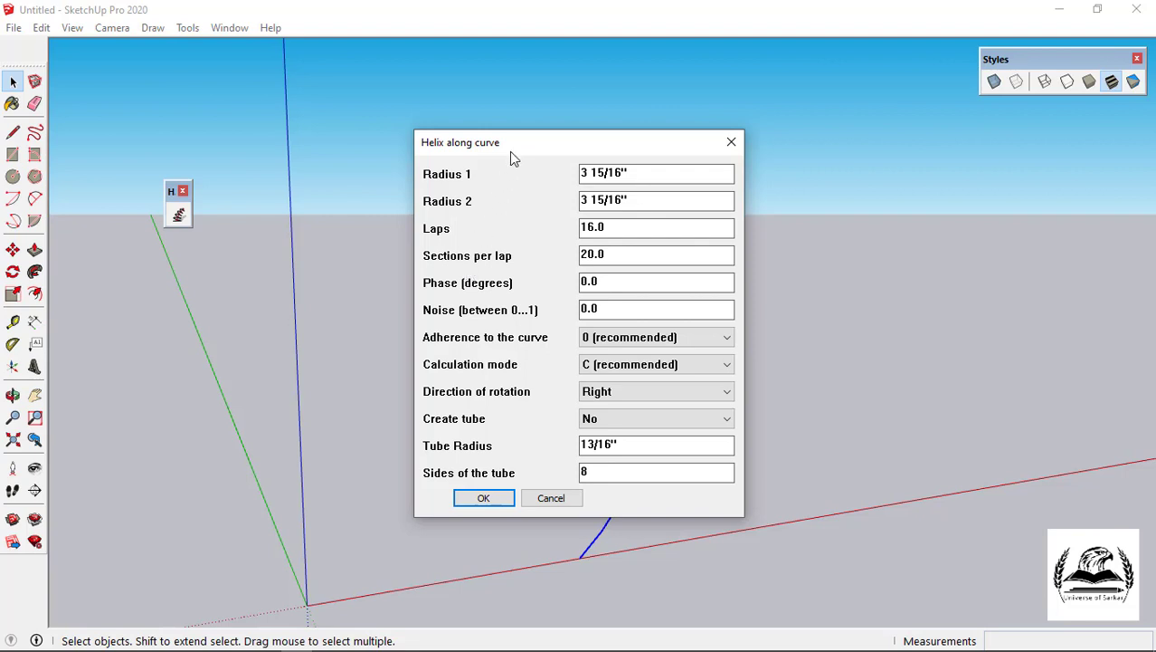
drag(513, 157, 784, 192)
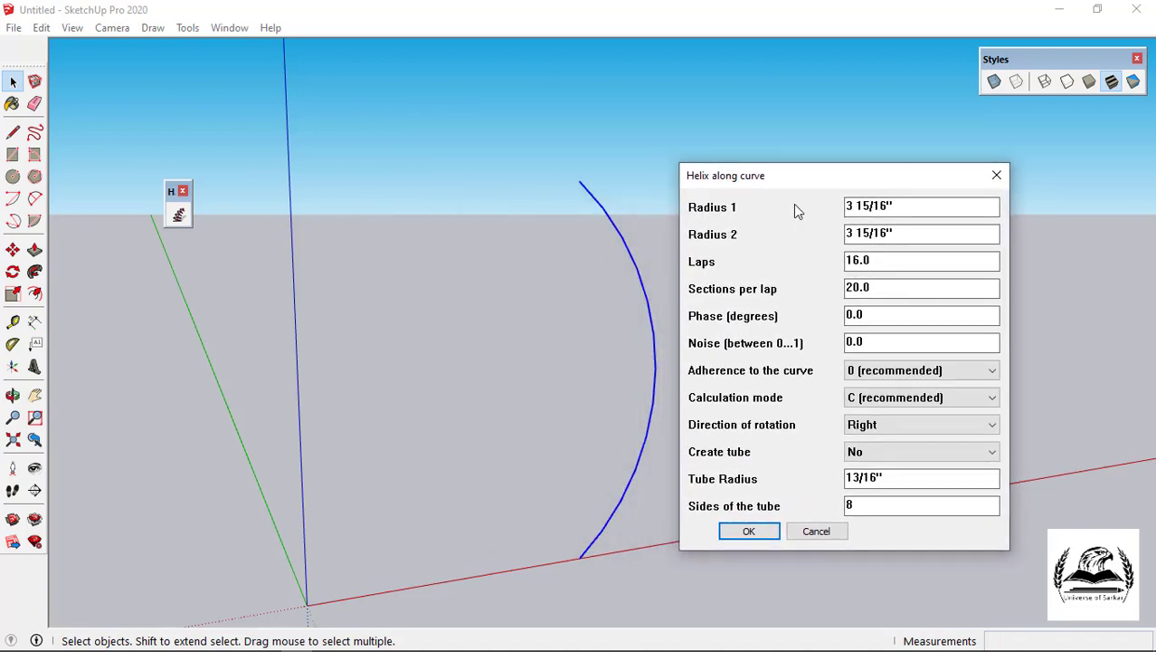
drag(872, 207, 840, 214)
drag(918, 204, 827, 218)
text(5)
drag(903, 237, 833, 235)
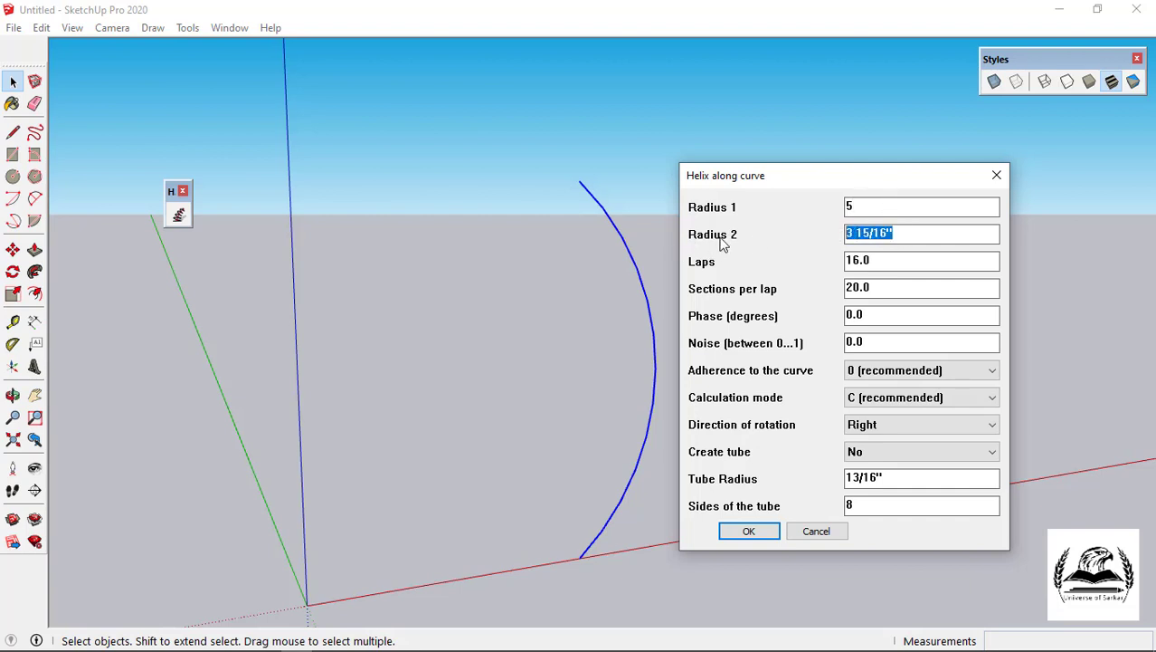
text(10)
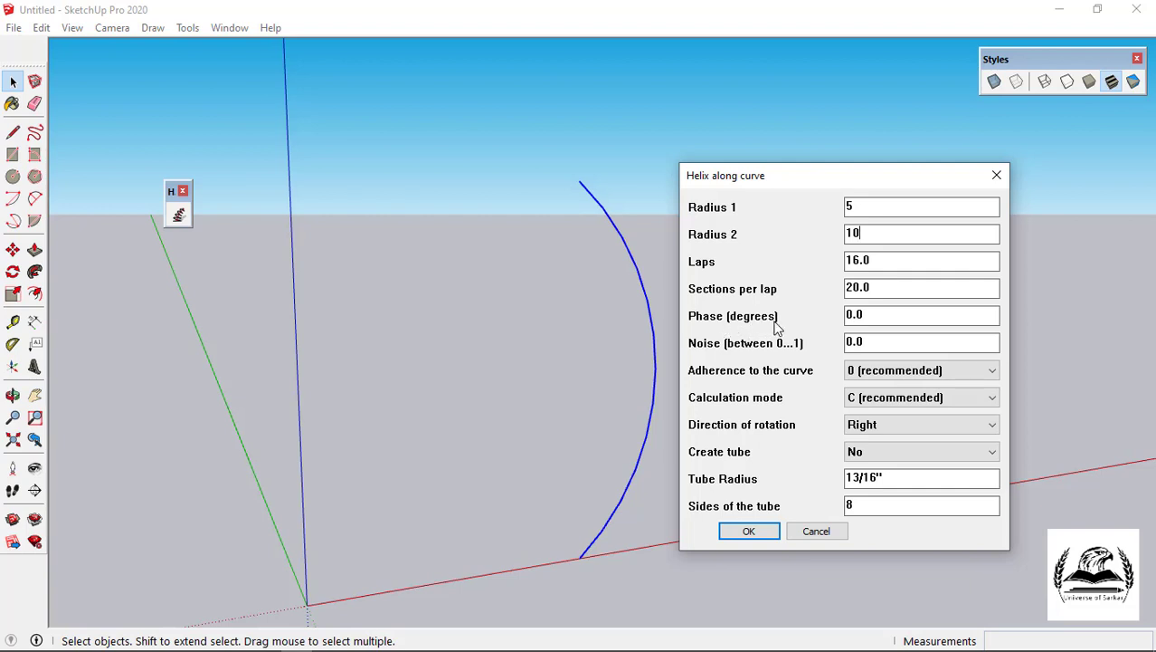
click(749, 532)
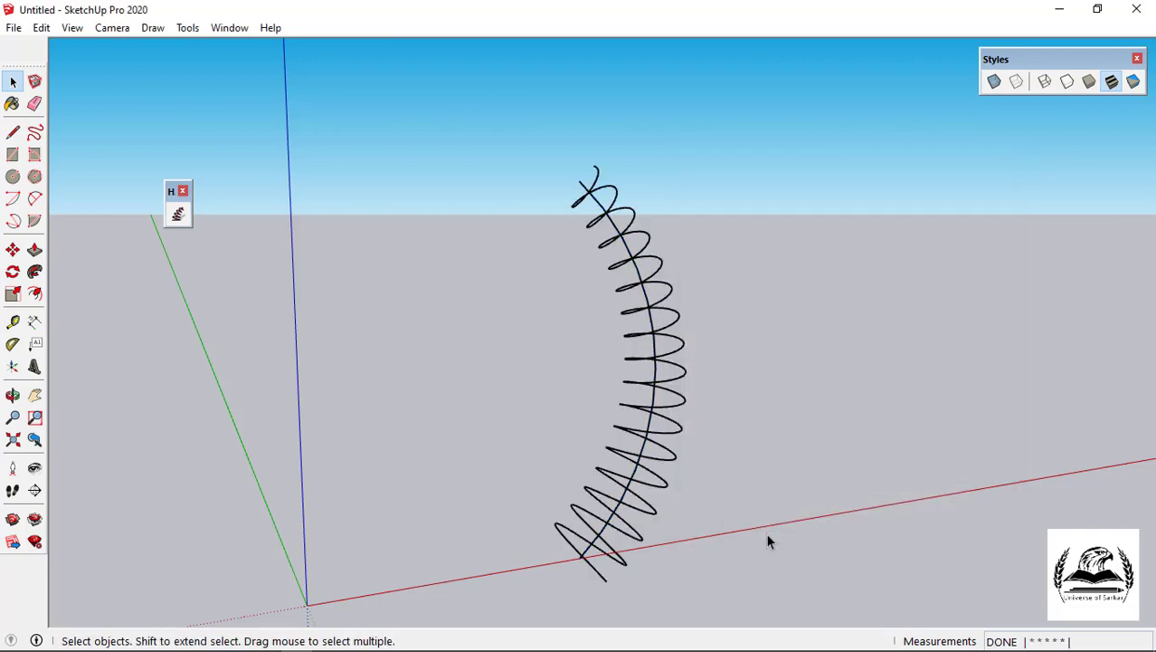
Undo the helix and rebuild it along the selected arc with Radius 2 set to 20 inches
middle_drag(596, 185, 606, 253)
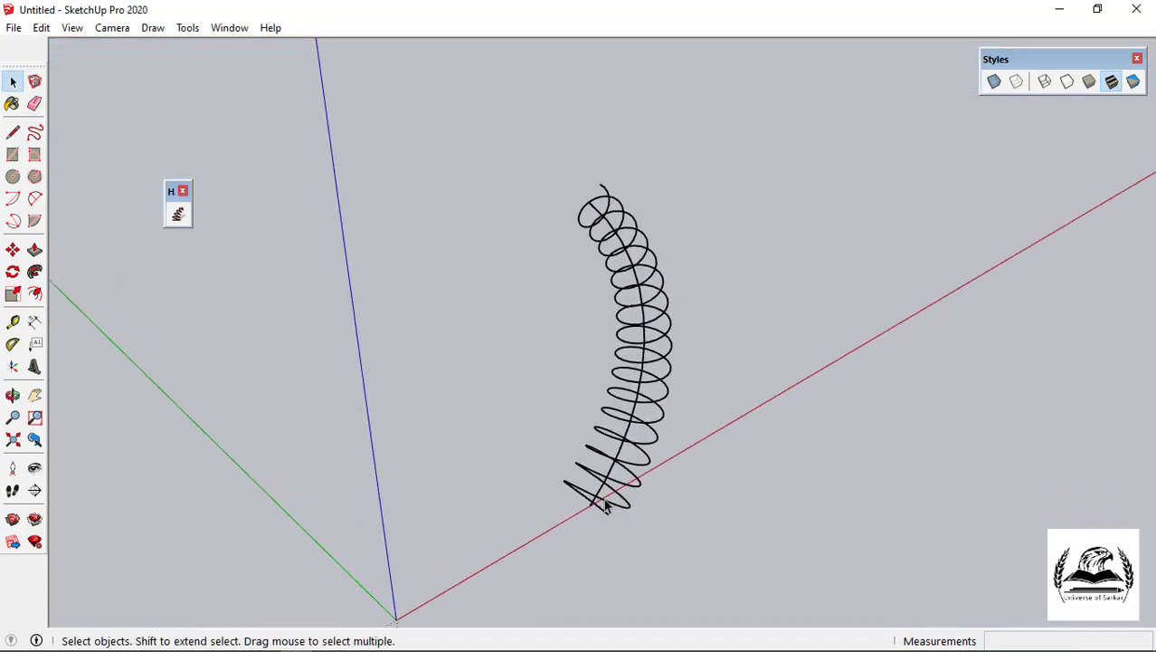
middle_drag(606, 498, 451, 567)
scroll(576, 443, down, 3)
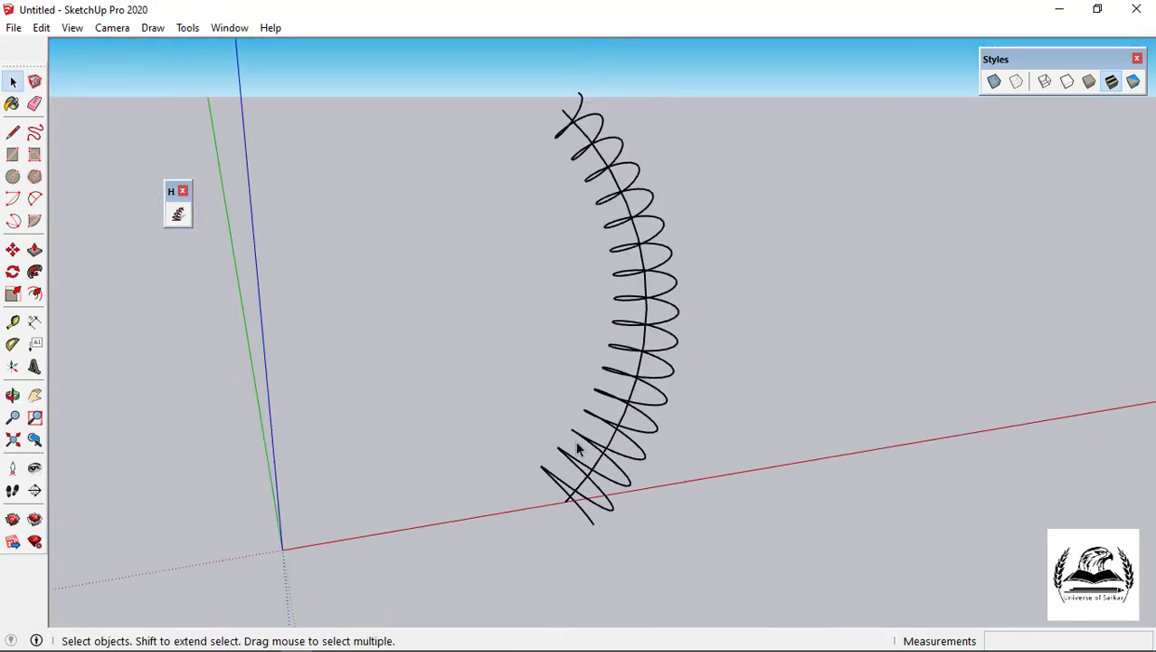
scroll(628, 172, up, 1)
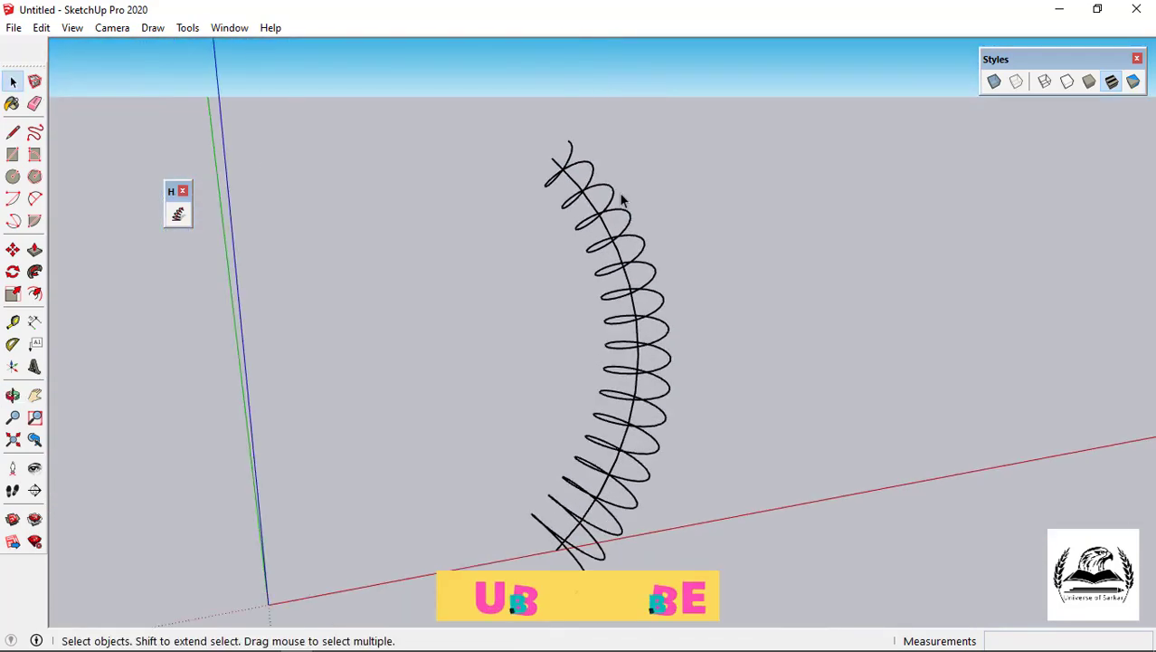
click(608, 233)
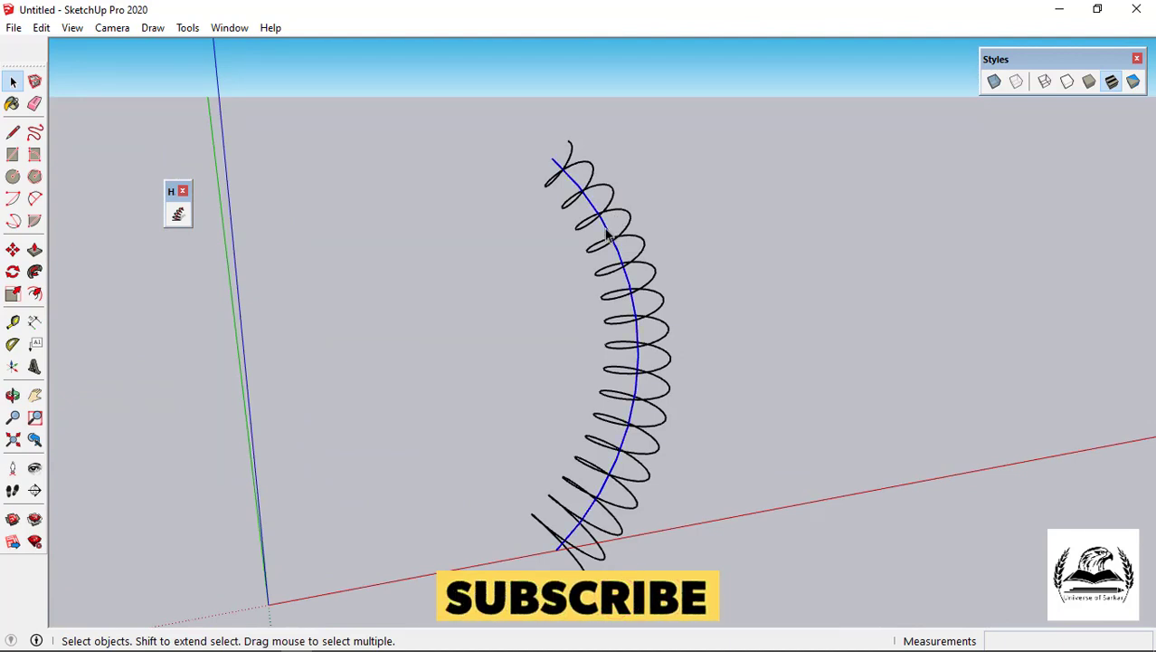
key(ctrl+z)
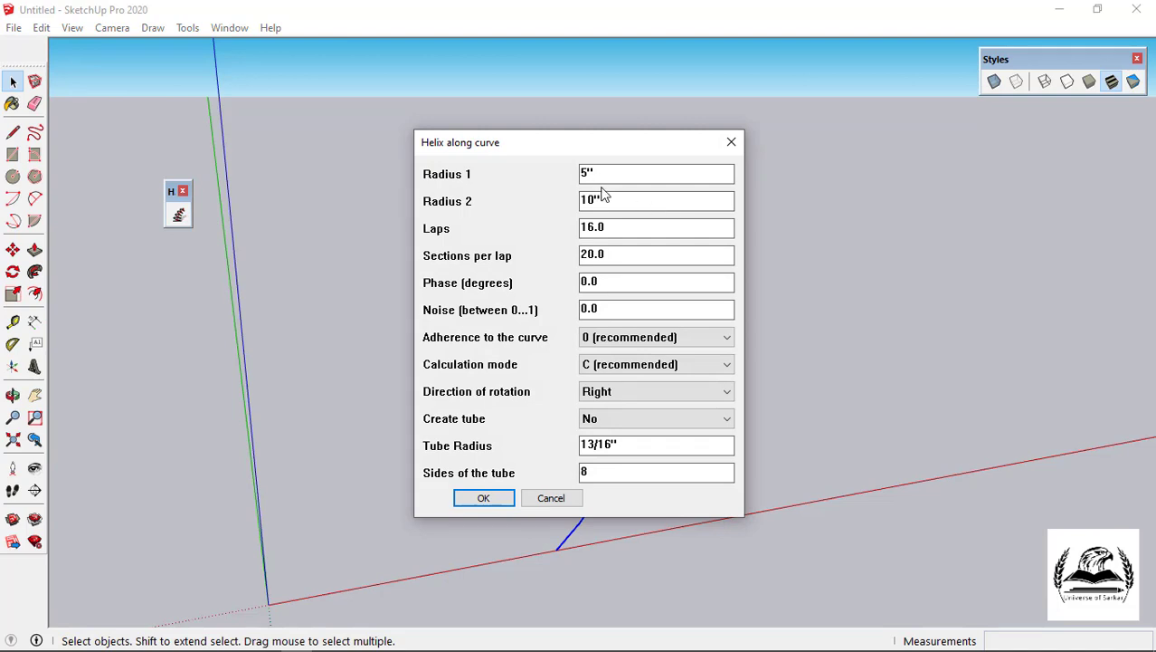
drag(620, 201, 562, 207)
text(20)
drag(587, 155, 708, 150)
click(616, 497)
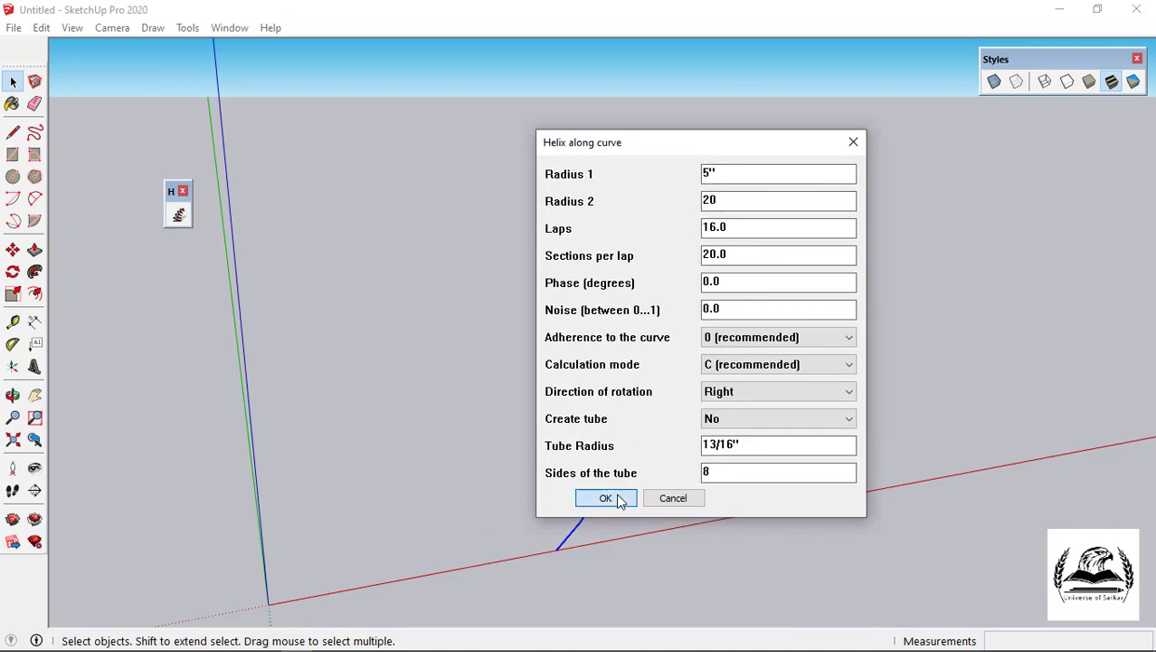
Replace the helix with one using a Radius 2 of 8 inches and 4 laps, undoing the previous version first
middle_drag(533, 533, 710, 461)
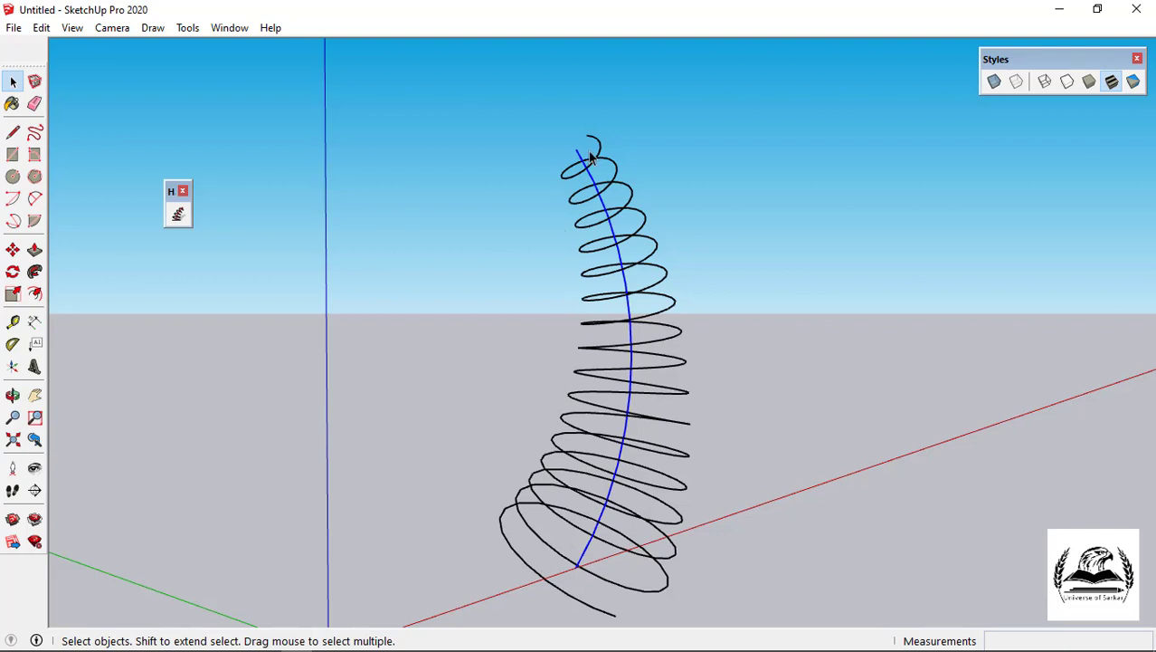
middle_drag(640, 326, 531, 398)
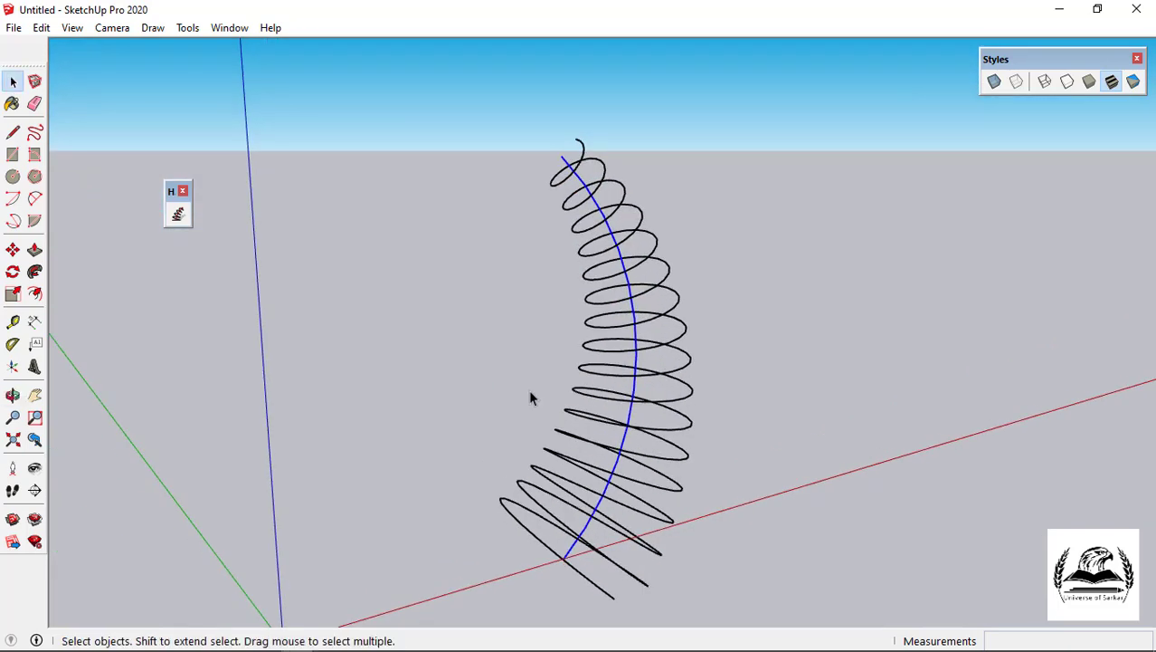
key(ctrl+z)
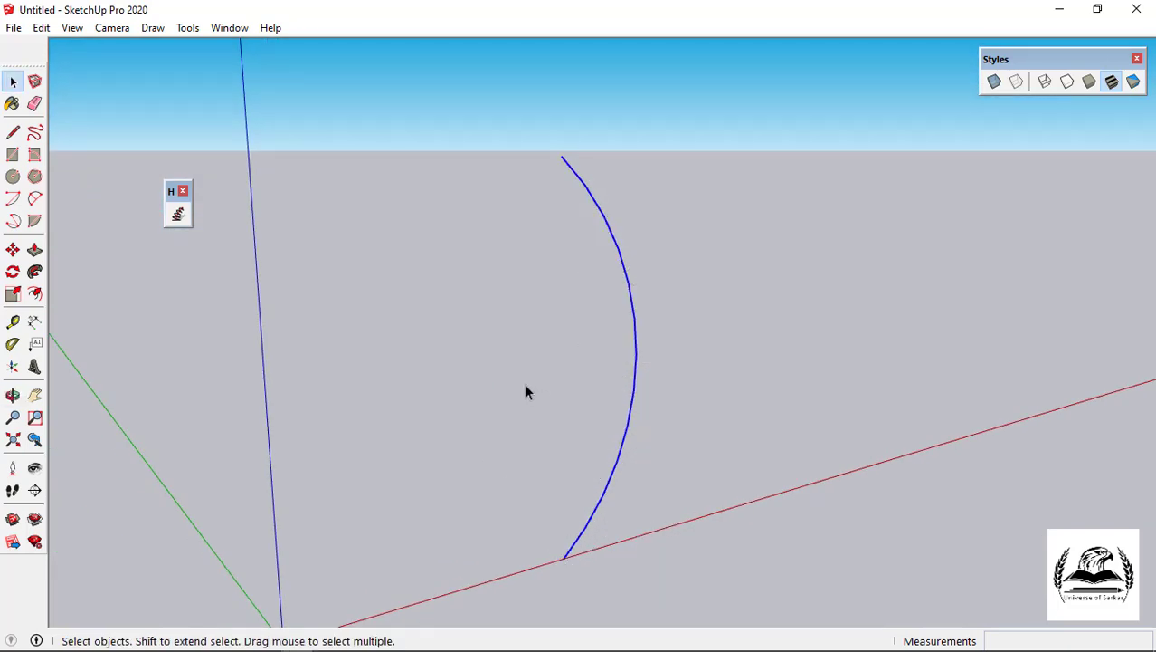
click(178, 215)
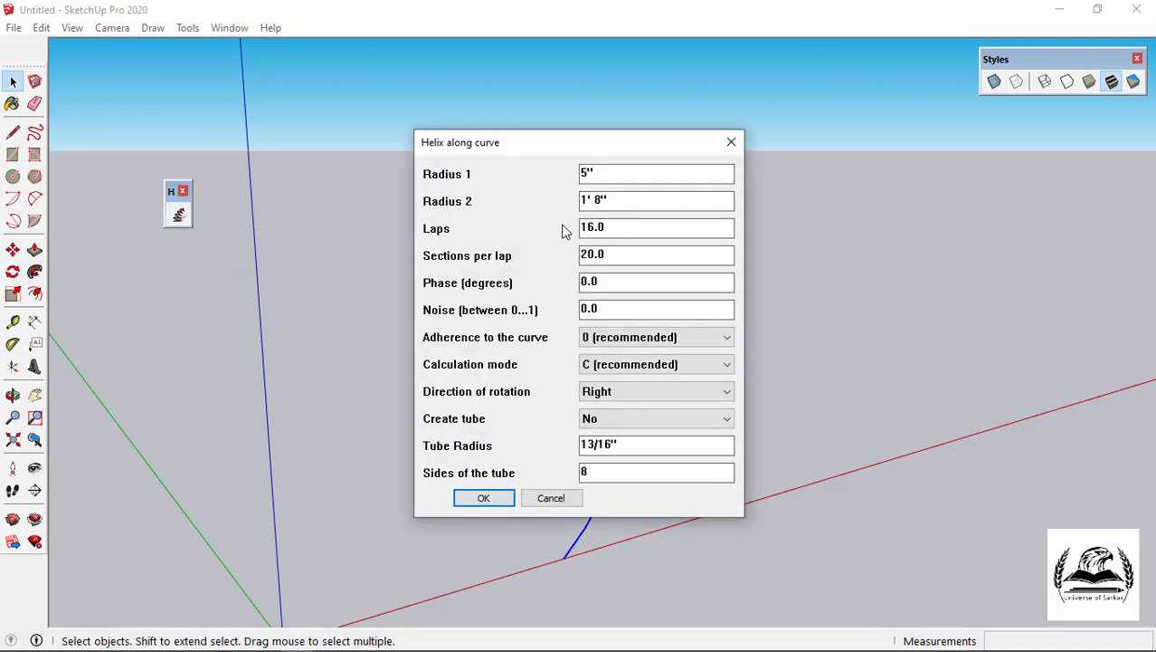
drag(616, 201, 562, 206)
text(8)
drag(525, 139, 735, 168)
double_click(814, 252)
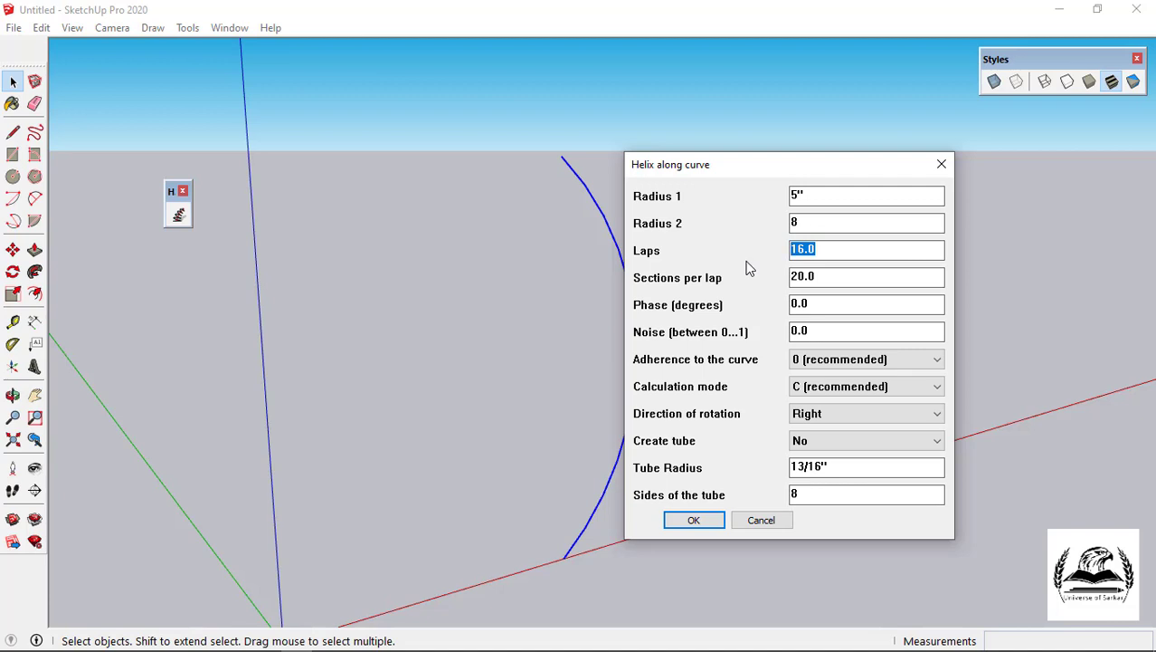
text(4)
click(693, 520)
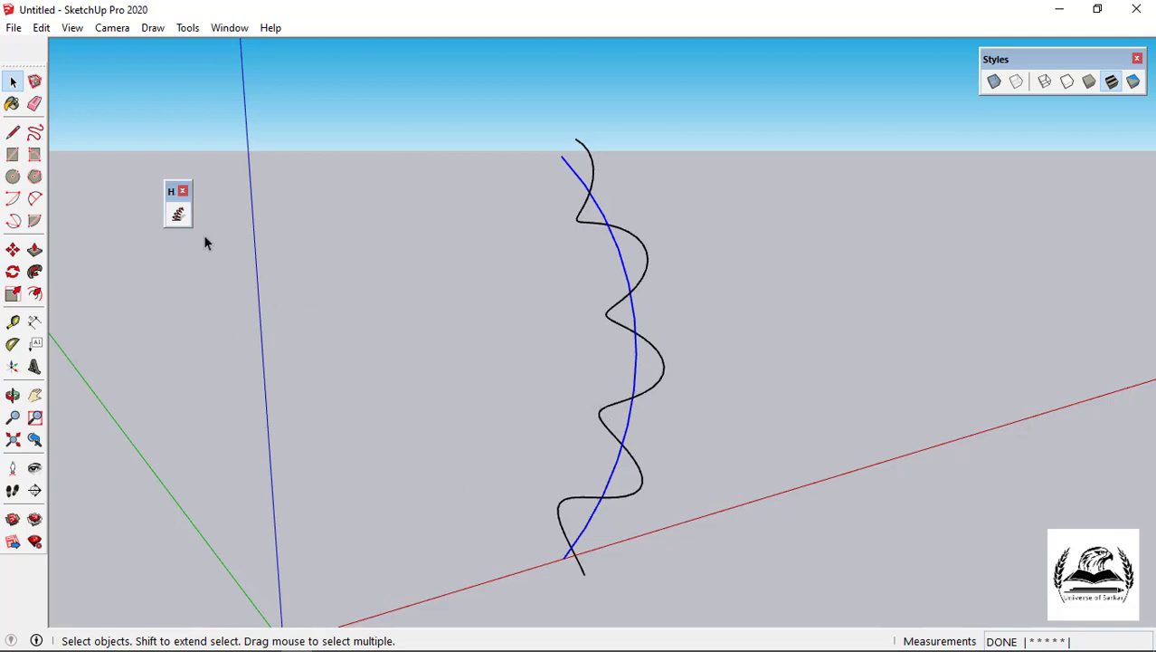
Undo the four-lap helix and recreate it along the arc with 20 laps
key(ctrl+z)
click(177, 216)
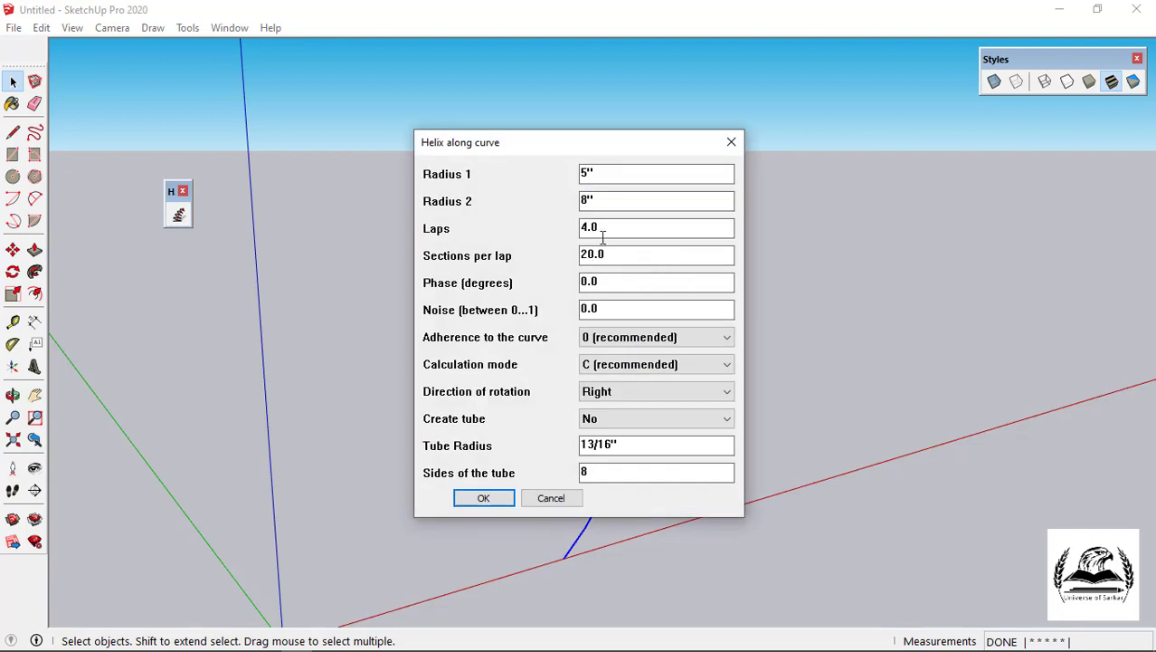
drag(609, 230, 562, 242)
text(20)
click(509, 498)
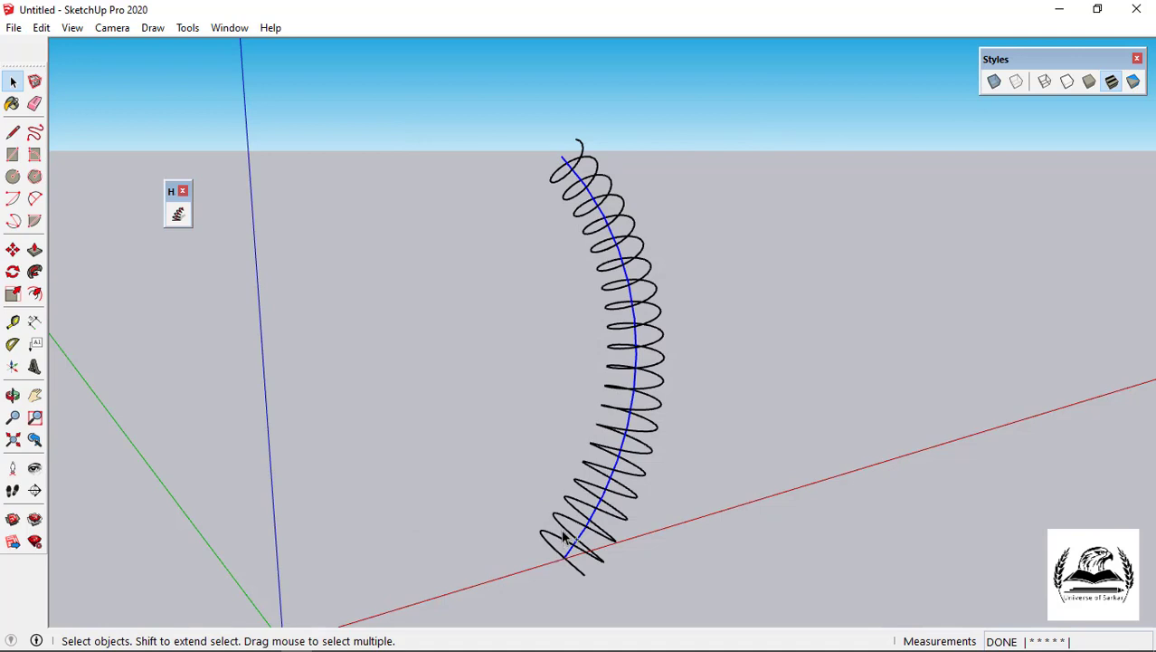
Undo the helix and recreate it with 2 sections per lap
key(ctrl+z)
click(179, 213)
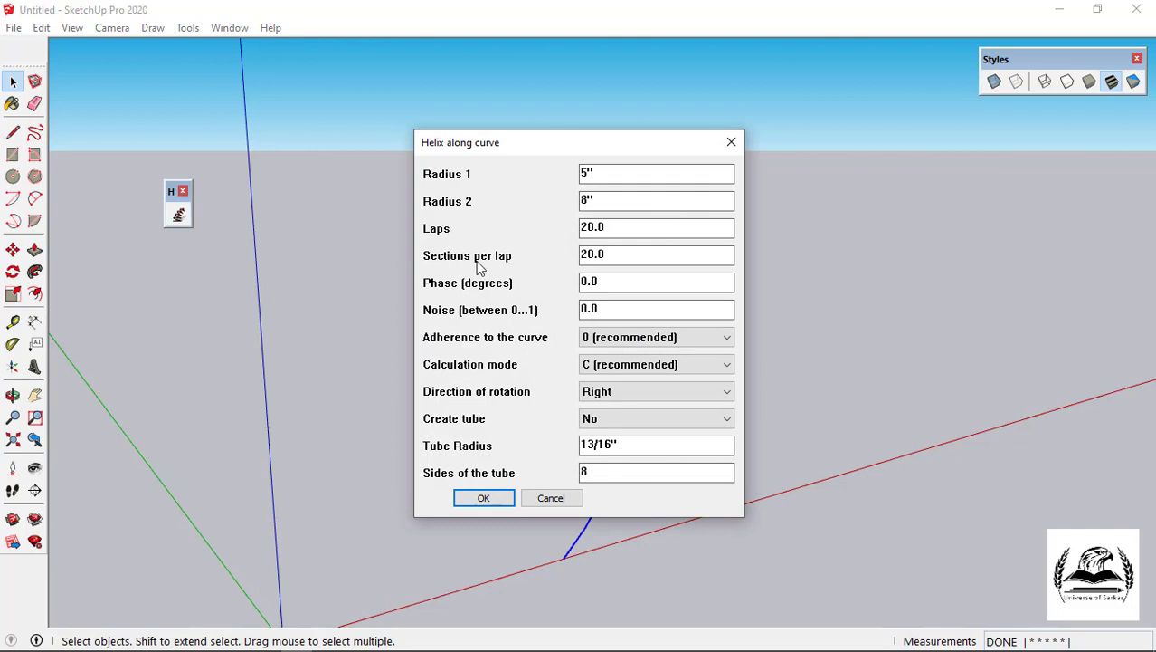
drag(554, 152, 719, 185)
drag(800, 292, 769, 291)
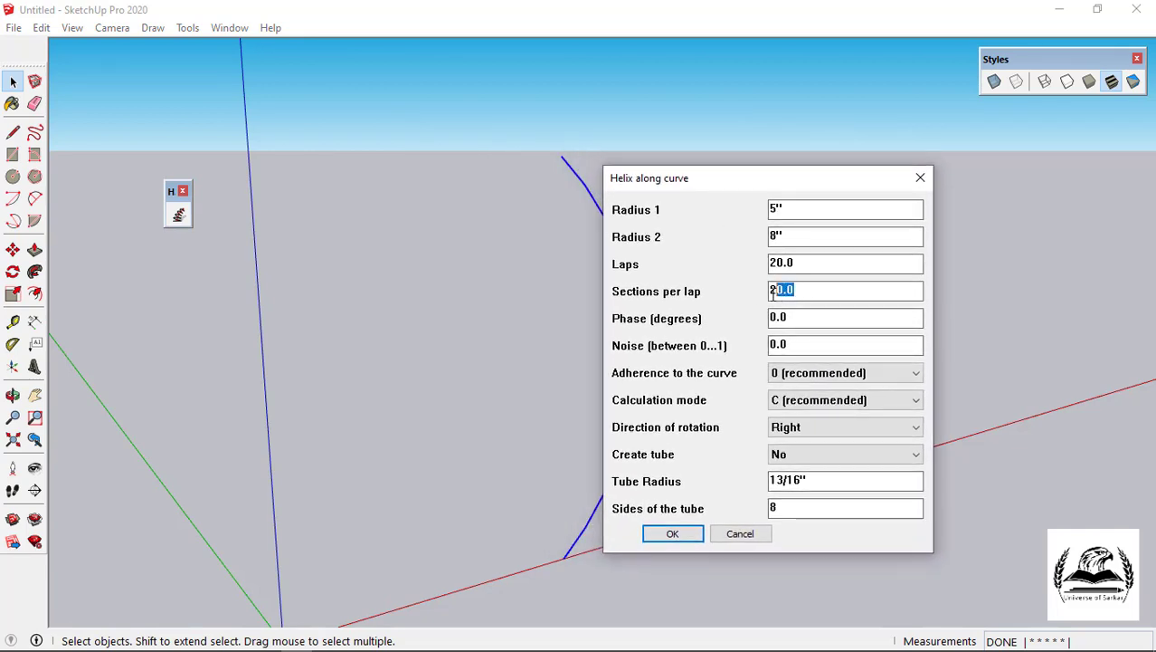
text(2)
click(687, 533)
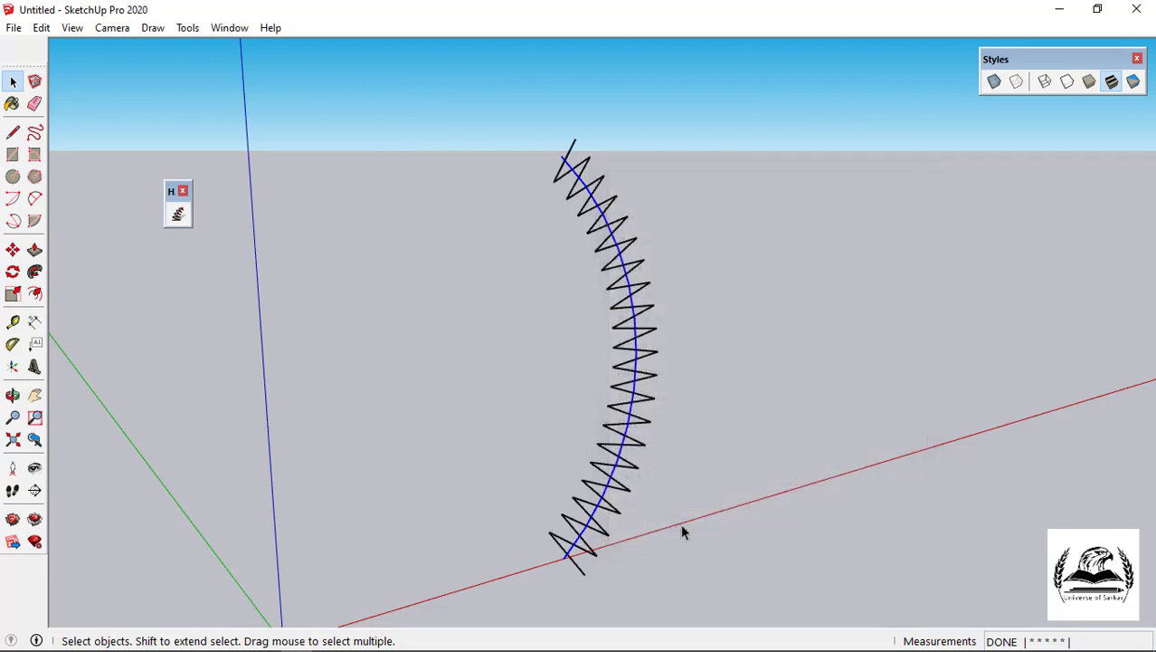
Undo the zigzag helix and regenerate it along the arc with 16 sections per lap
mouse_move(637, 313)
middle_down()
mouse_move(692, 364)
mouse_move(857, 390)
mouse_move(1005, 336)
mouse_move(717, 390)
mouse_move(617, 387)
mouse_move(613, 375)
middle_up()
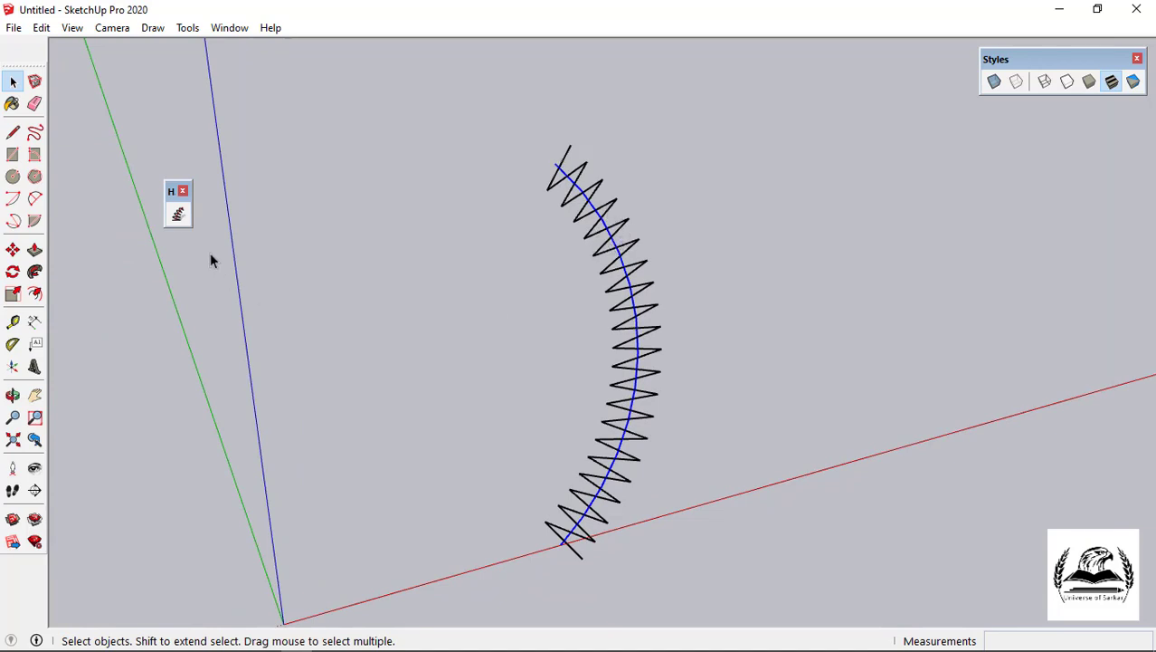
click(178, 215)
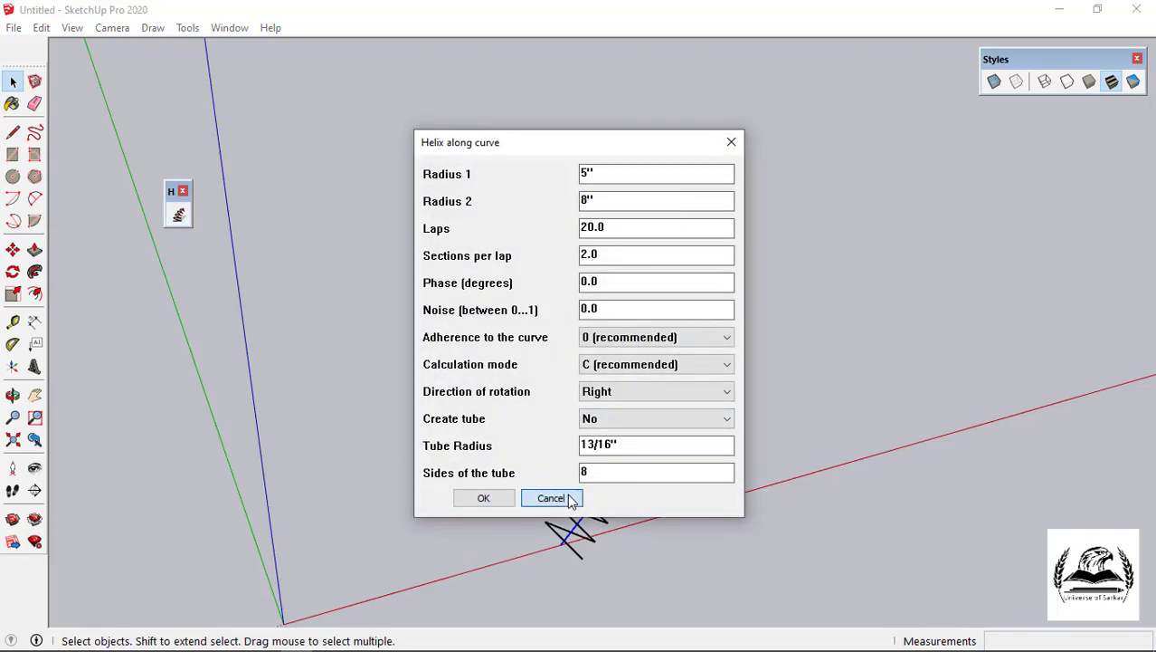
click(489, 499)
key(ctrl+z)
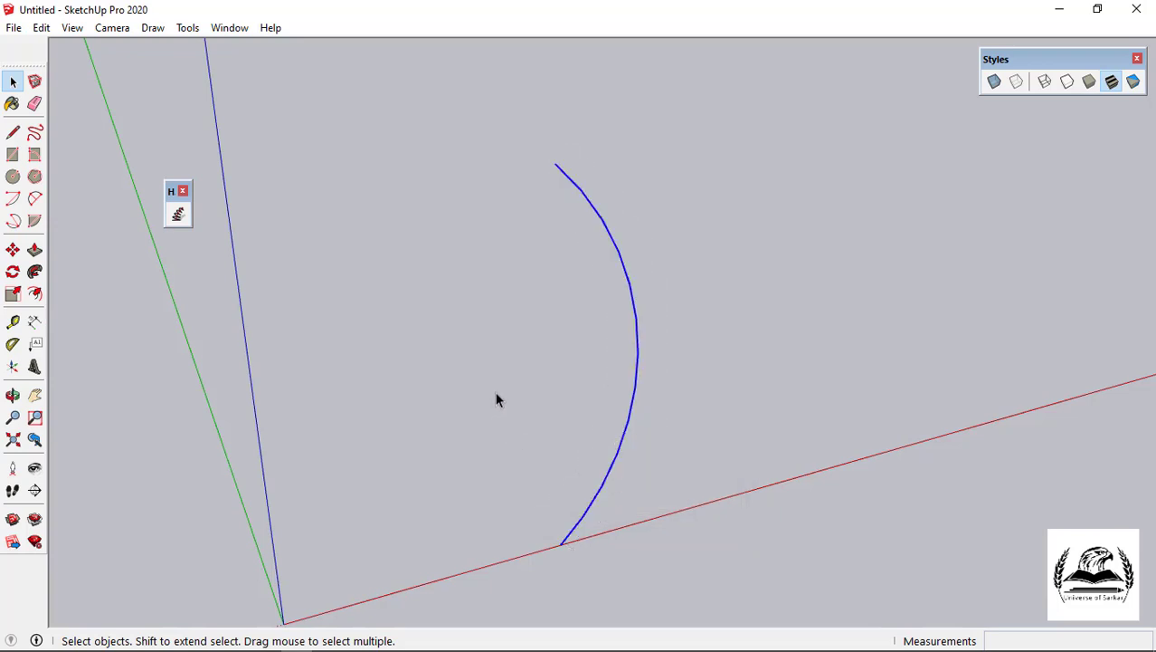
click(177, 215)
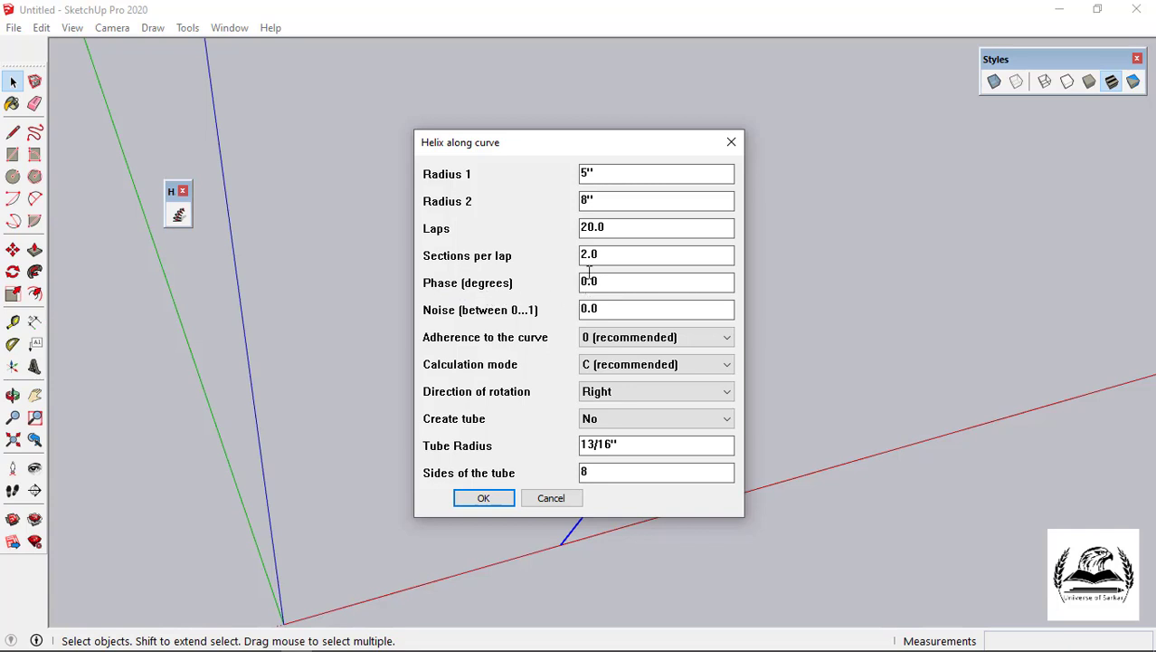
drag(604, 254, 563, 253)
text(2)
drag(600, 255, 557, 256)
click(485, 498)
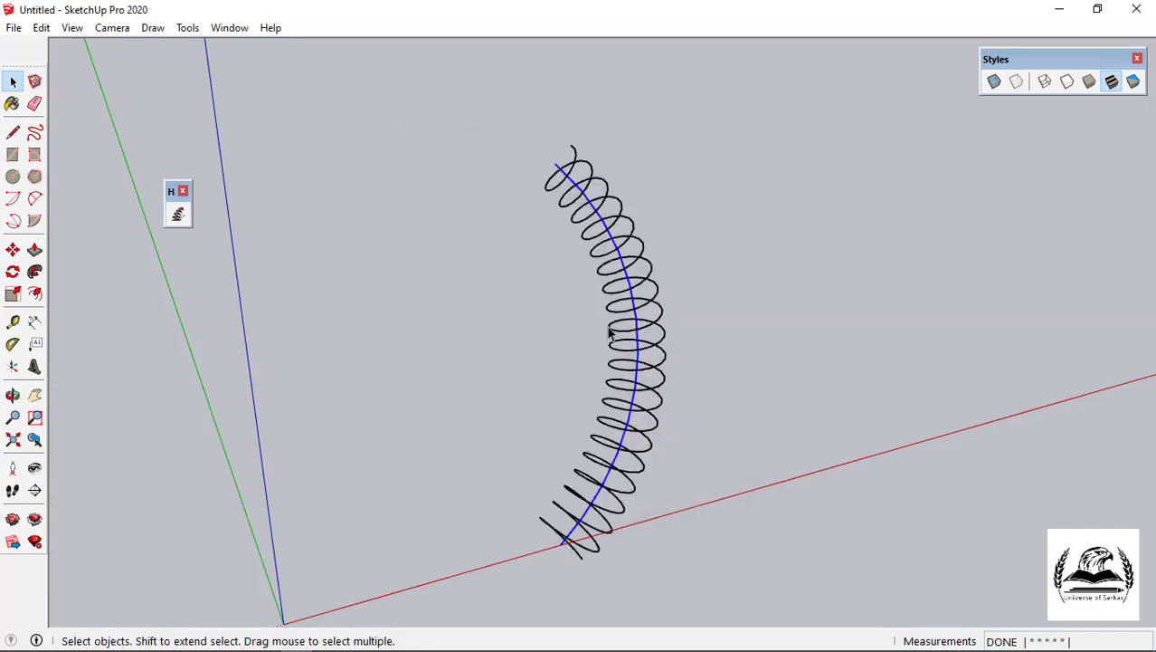
Add a second helix along the same arc with the phase set to 45 degrees
middle_drag(608, 358, 624, 412)
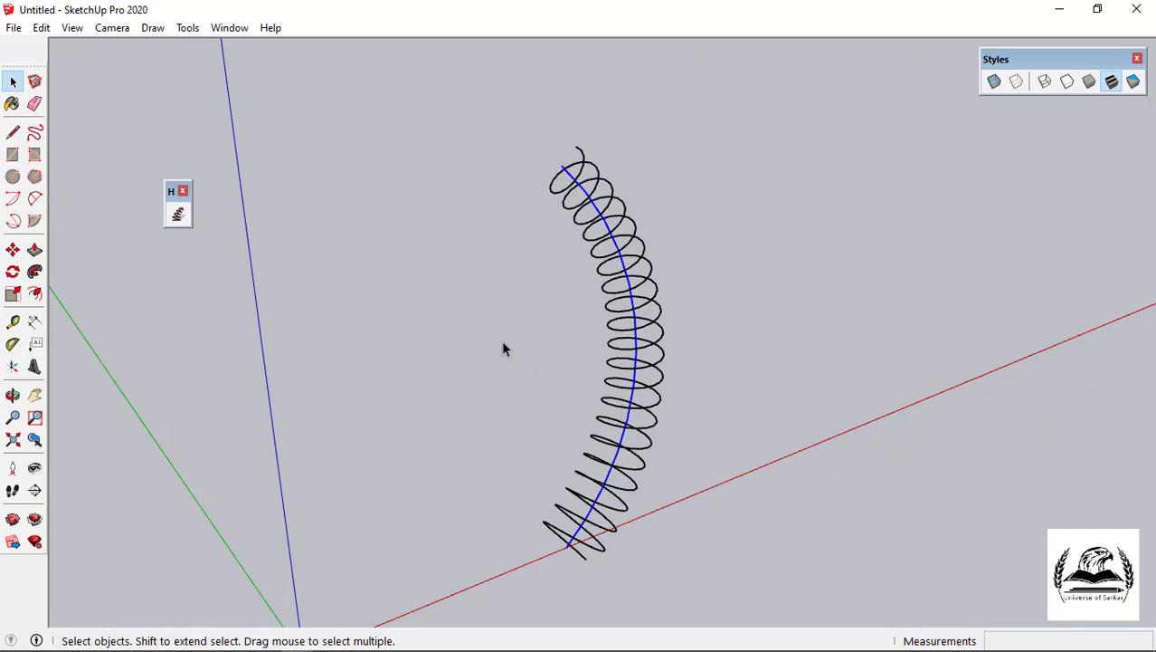
scroll(617, 584, up, 5)
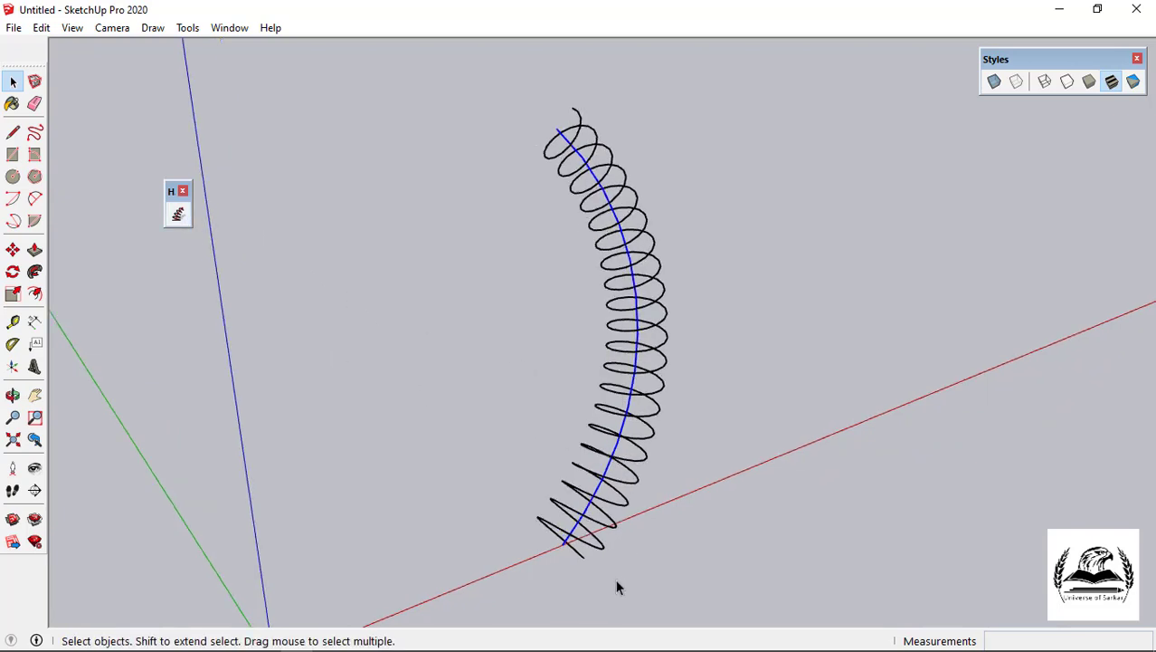
middle_drag(568, 579, 578, 554)
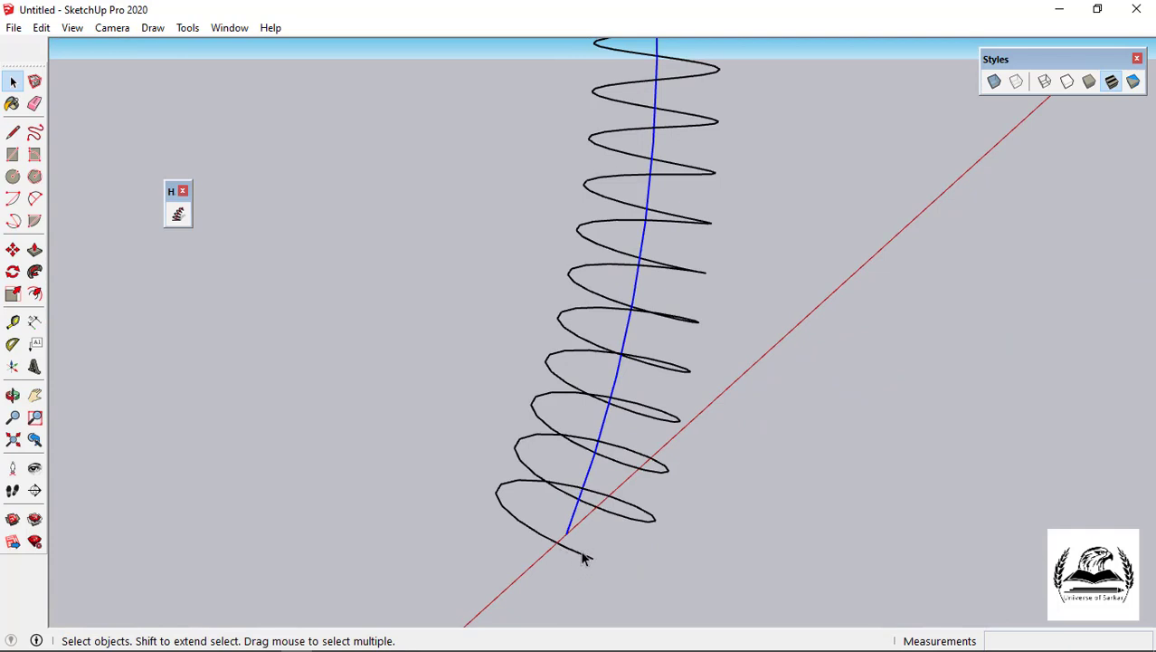
middle_drag(603, 532, 485, 521)
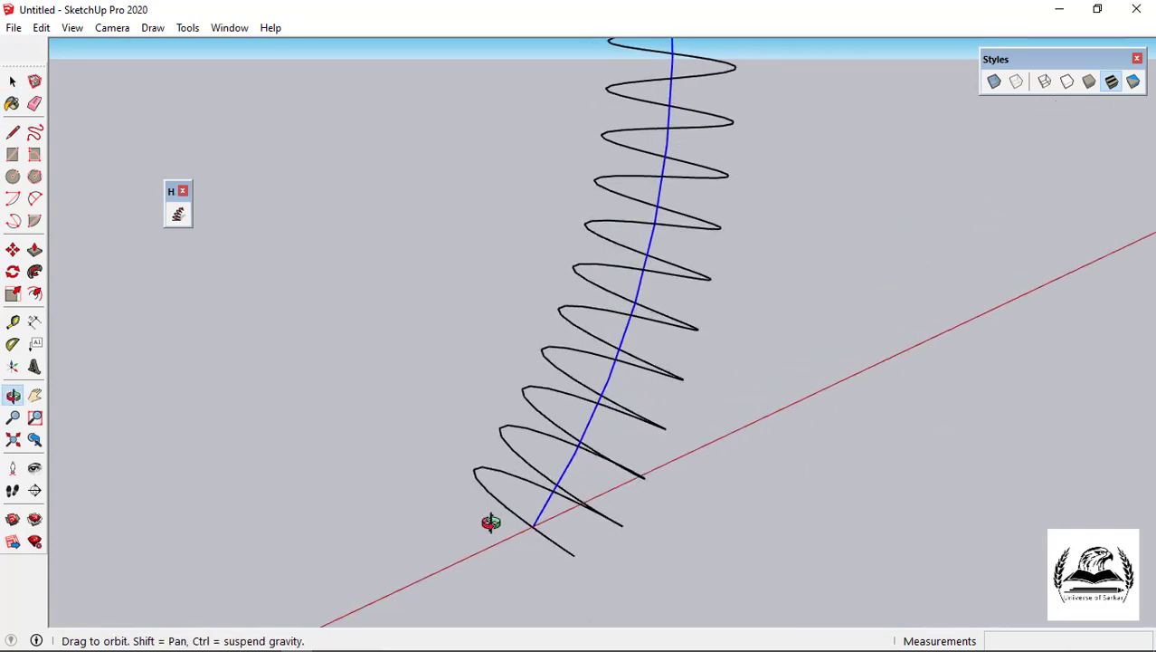
click(179, 215)
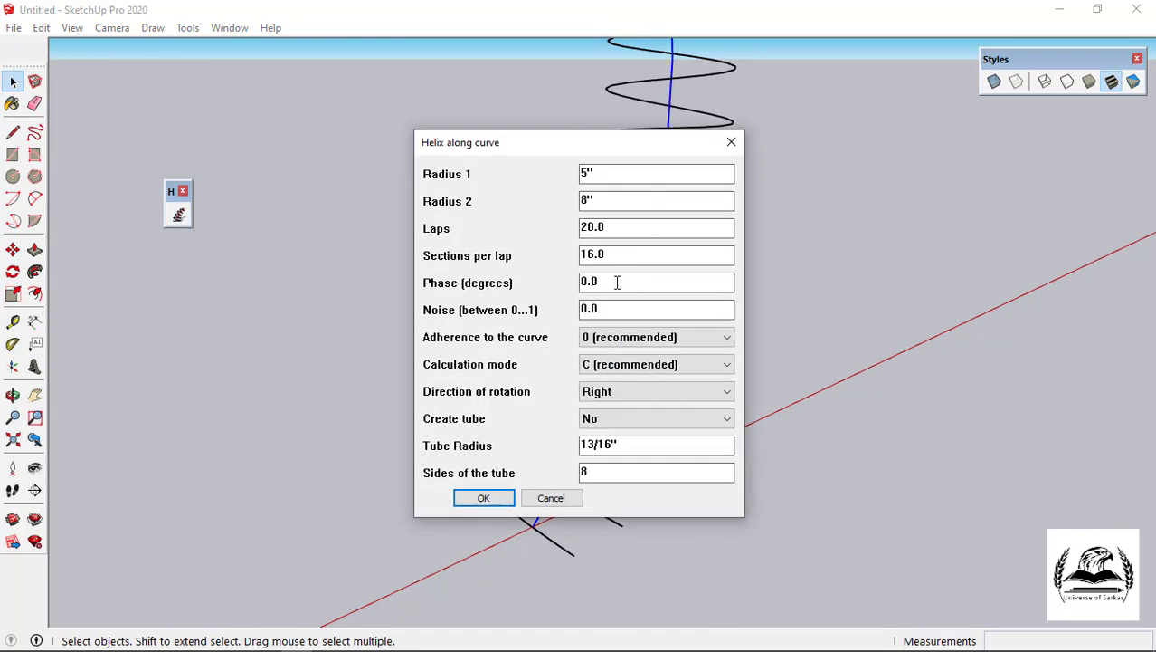
drag(614, 281, 556, 296)
text(45)
click(483, 497)
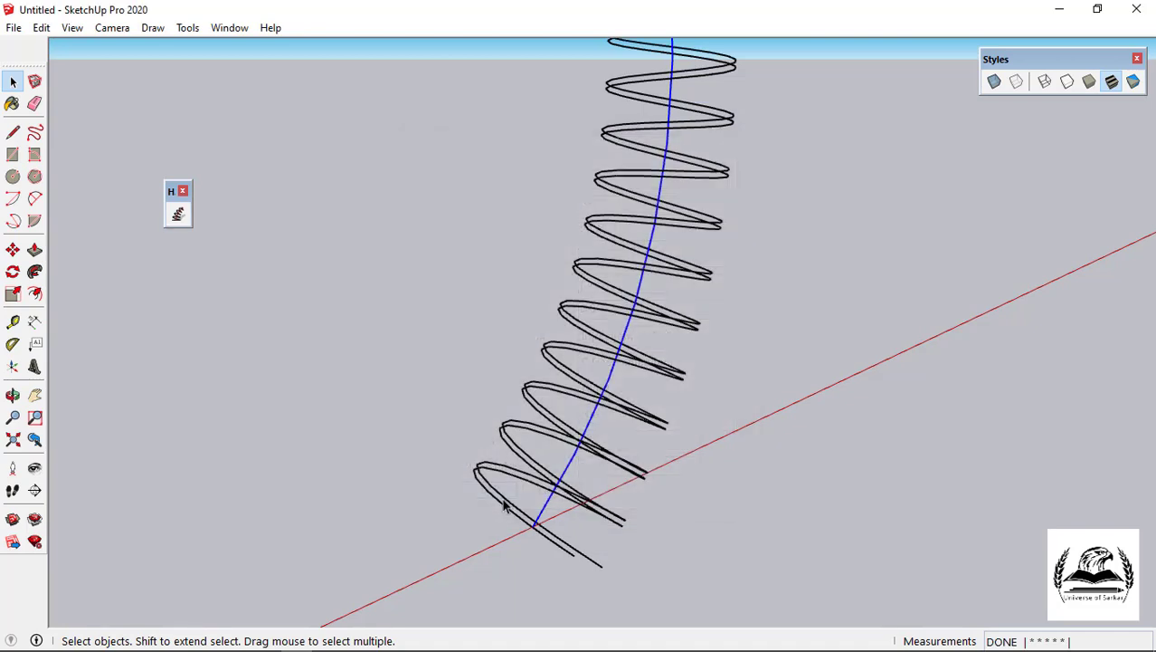
Add a third helix along the same arc with the phase set to 85 degrees
middle_drag(504, 504, 612, 575)
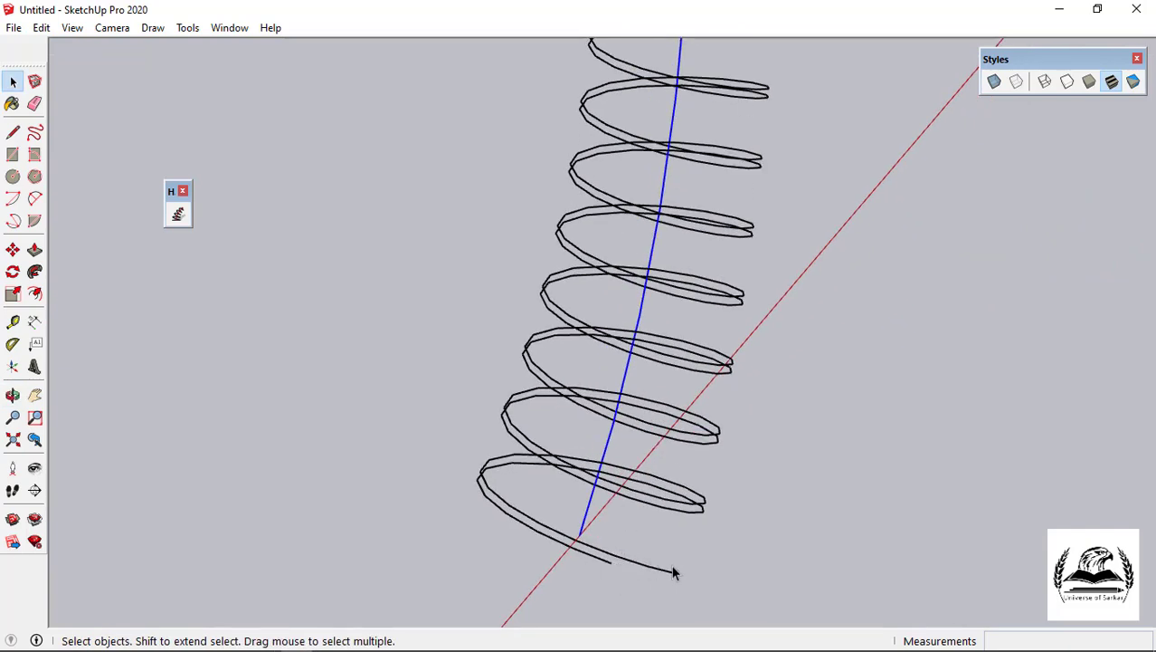
click(181, 216)
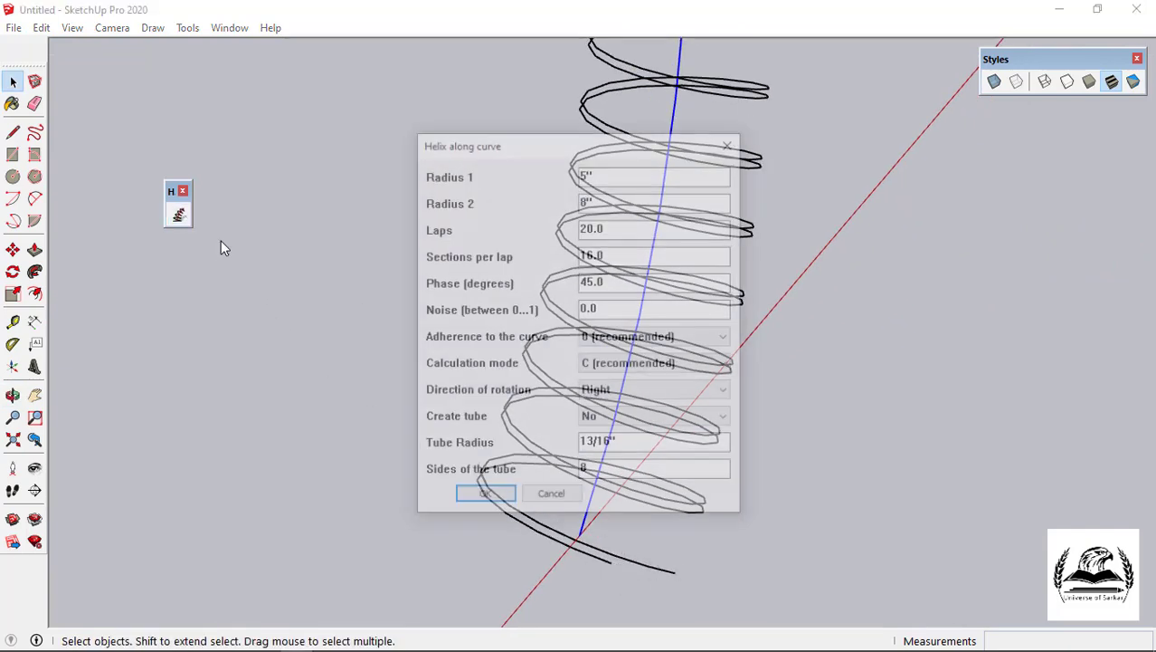
drag(611, 284, 554, 285)
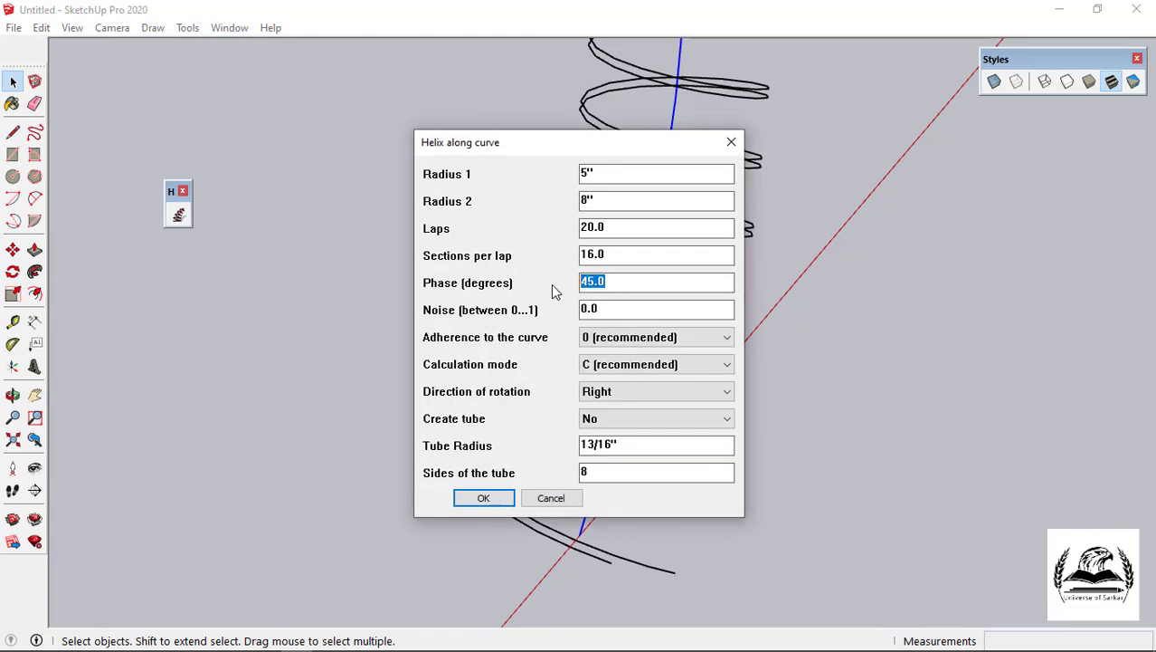
text(85)
click(495, 498)
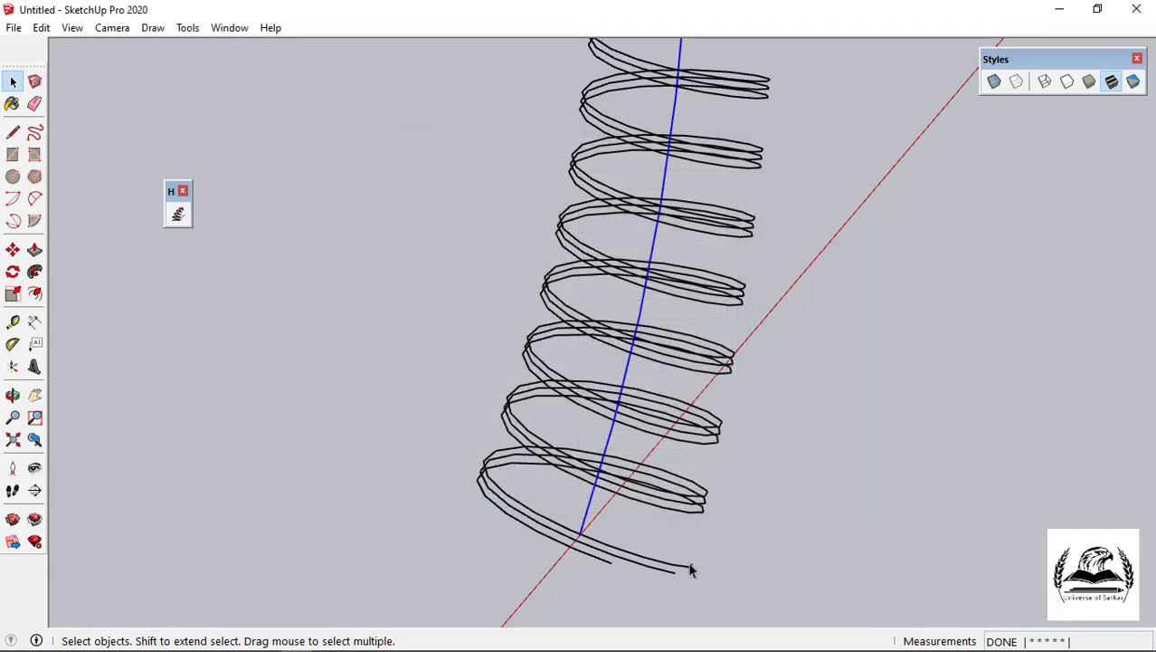
middle_drag(689, 570, 724, 434)
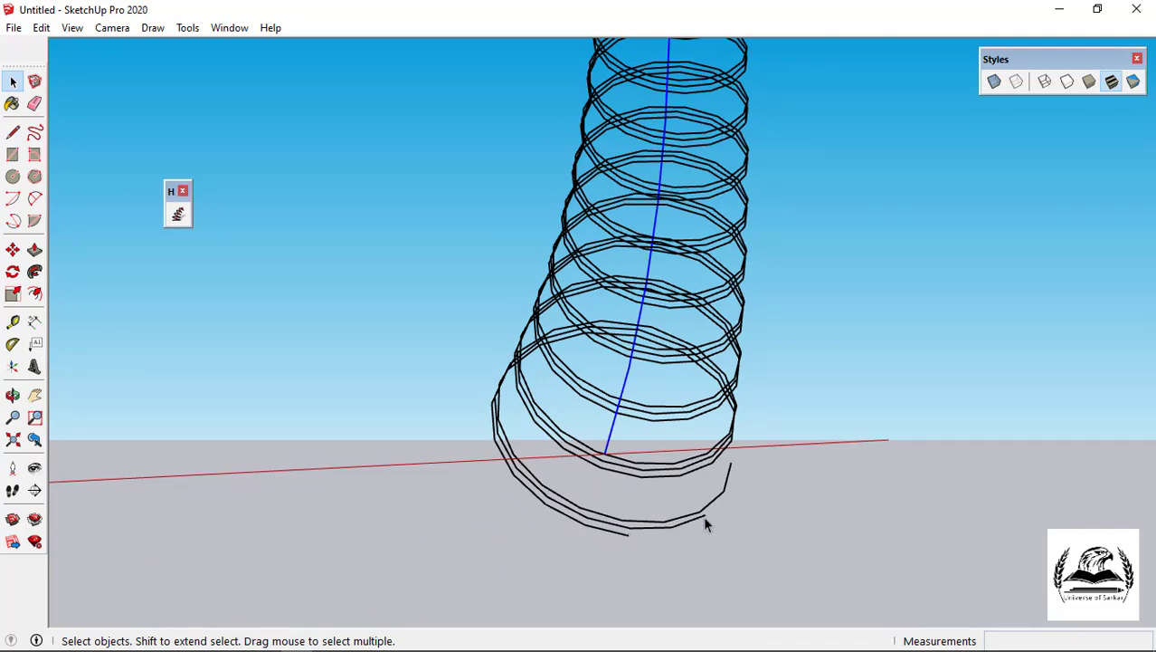
middle_drag(718, 405, 526, 159)
scroll(547, 142, up, 3)
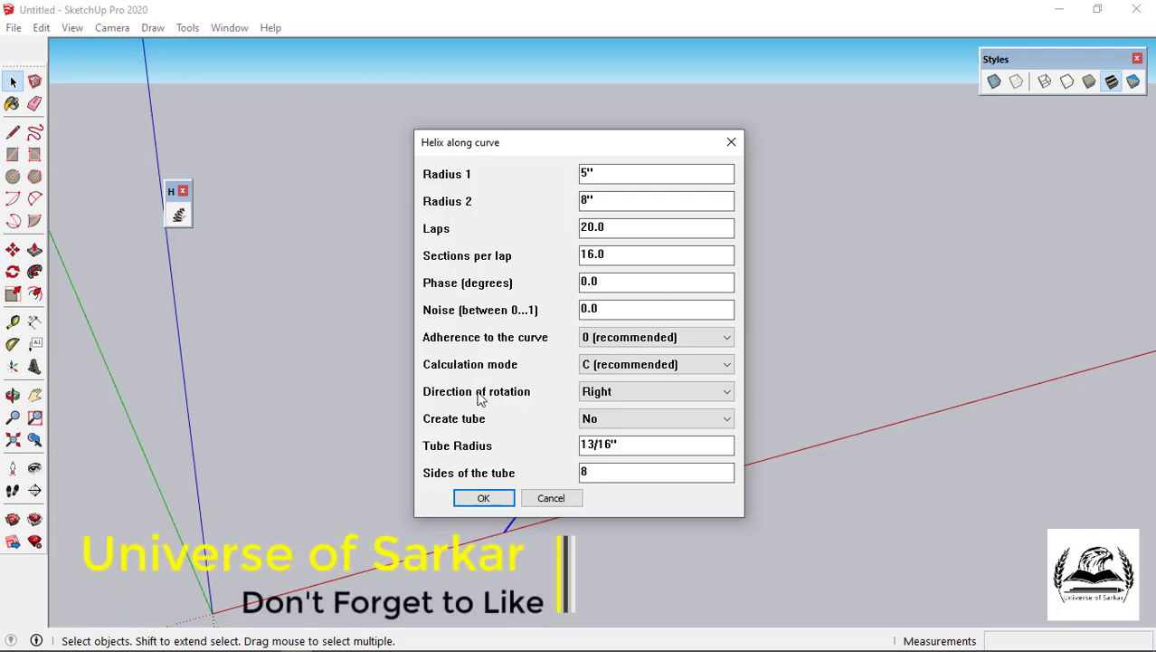
Generate a right-rotating helix along the straight line farther from the origin, with Radius 1 and Radius 2 both 5"
click(592, 396)
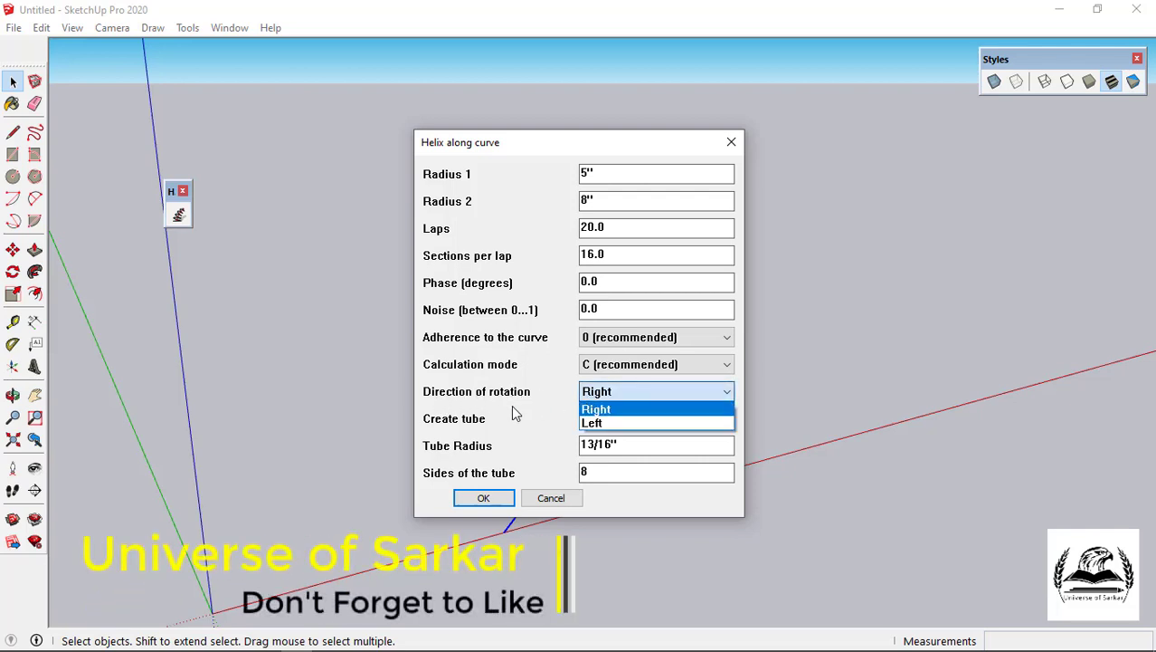
click(564, 499)
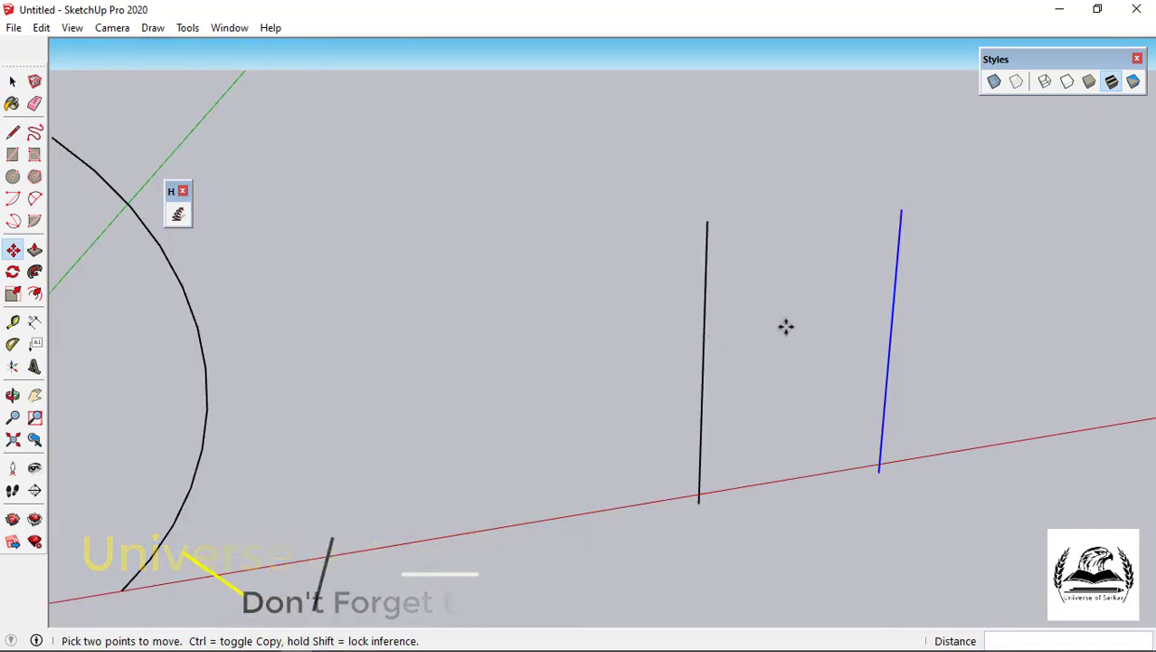
click(178, 215)
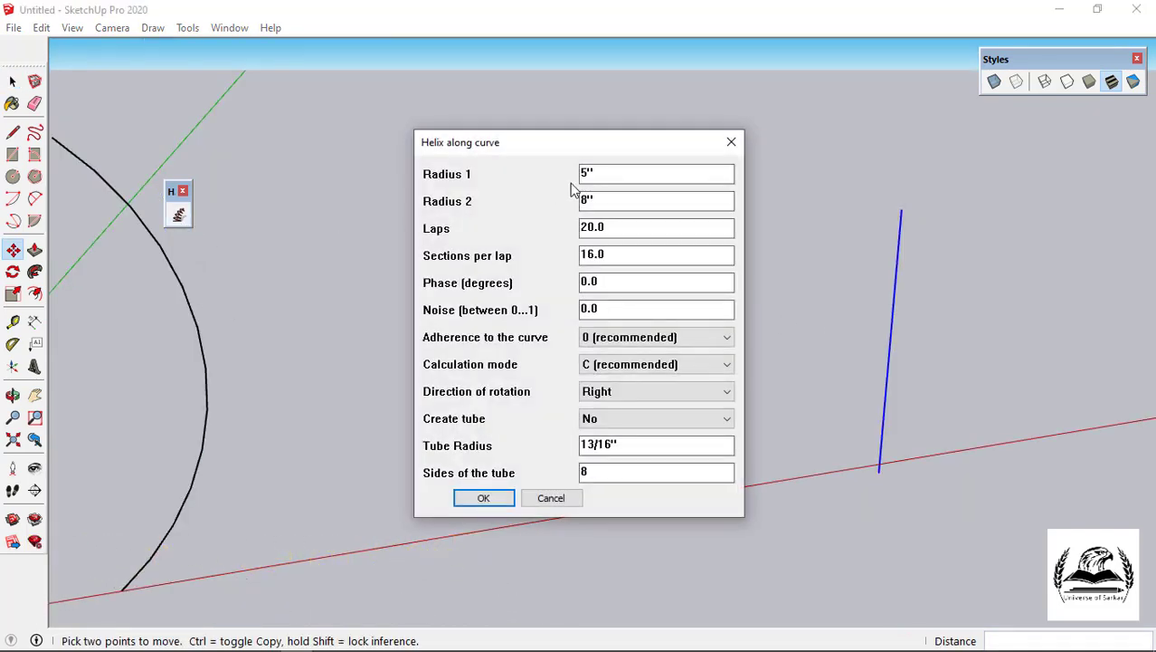
drag(609, 176, 548, 170)
drag(604, 203, 563, 205)
text(5)
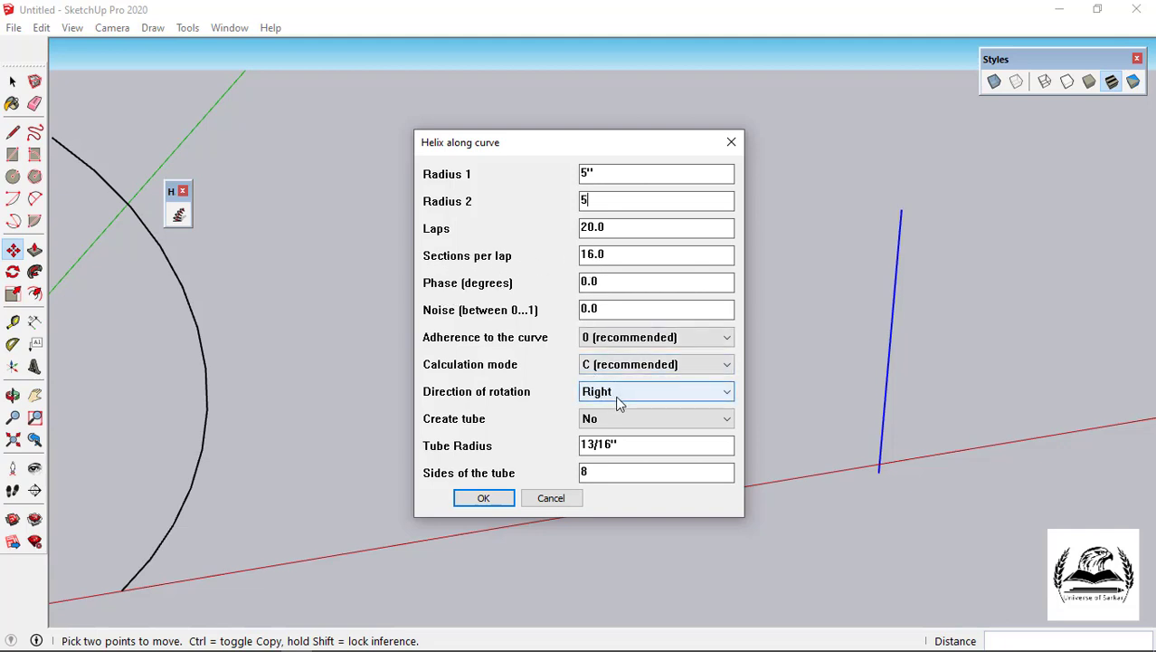
click(483, 498)
scroll(909, 237, up, 2)
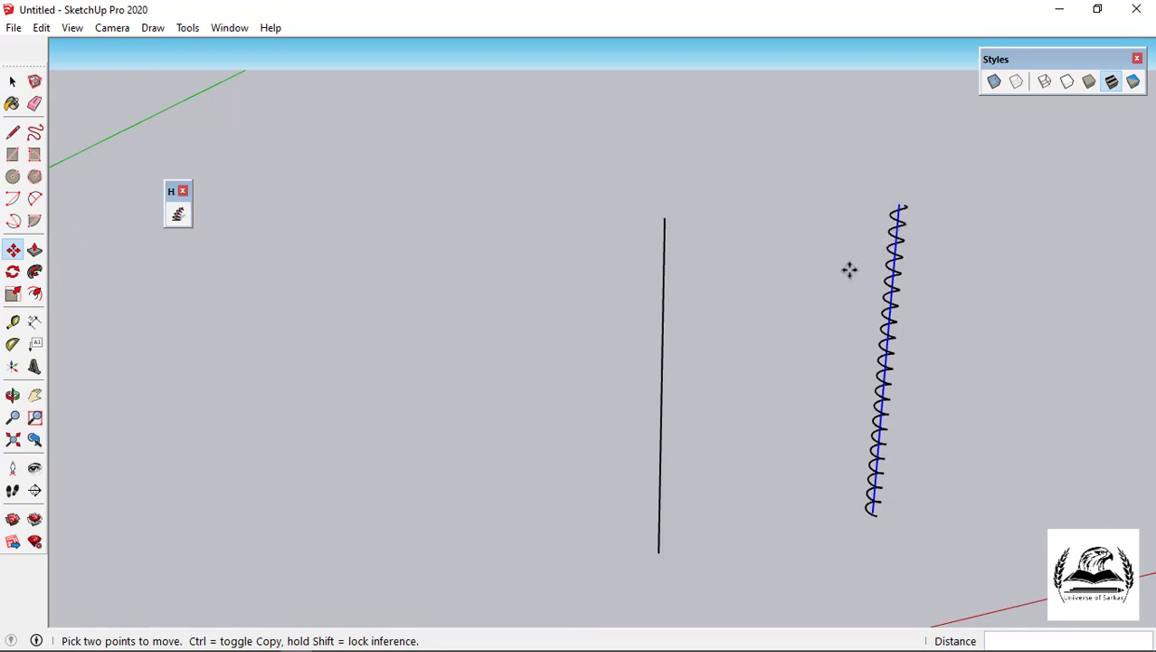
Generate a helix along the straight line nearer the origin with the direction of rotation set to Left
key(space)
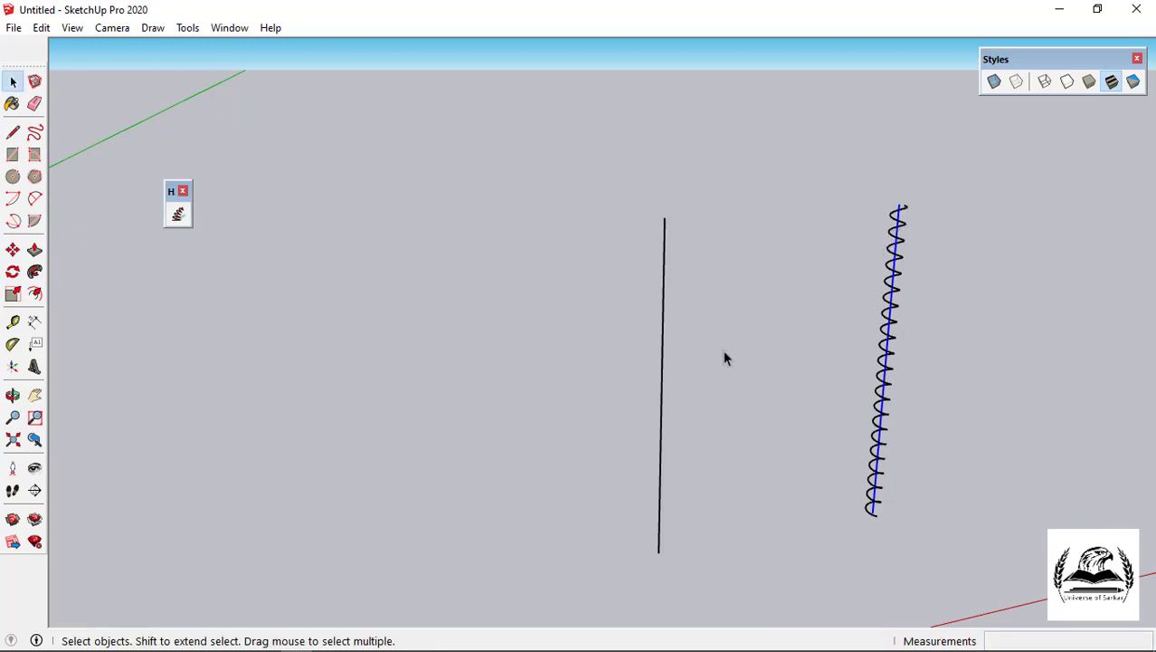
click(664, 368)
click(177, 214)
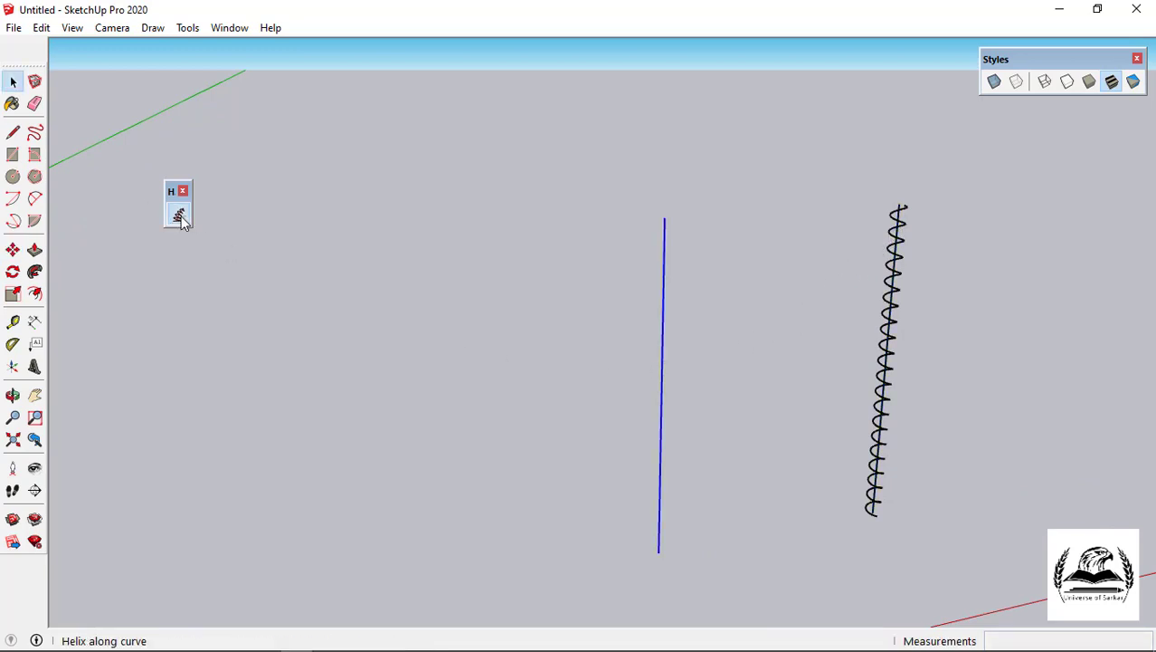
click(588, 392)
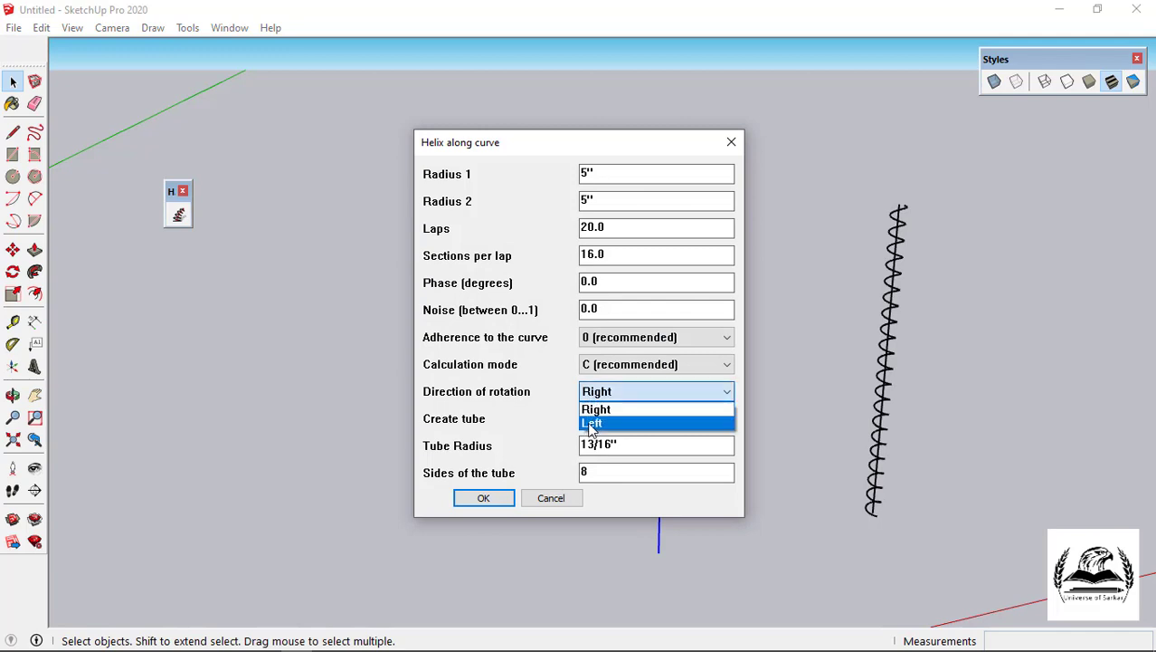
click(592, 419)
click(485, 499)
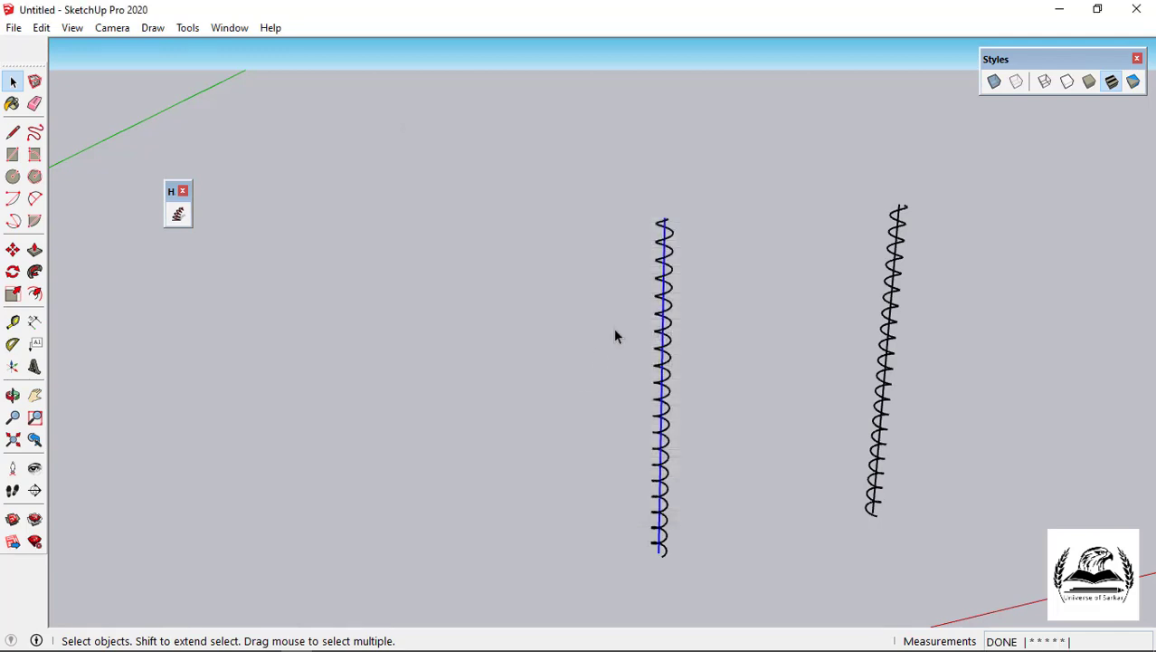
middle_drag(680, 260, 659, 333)
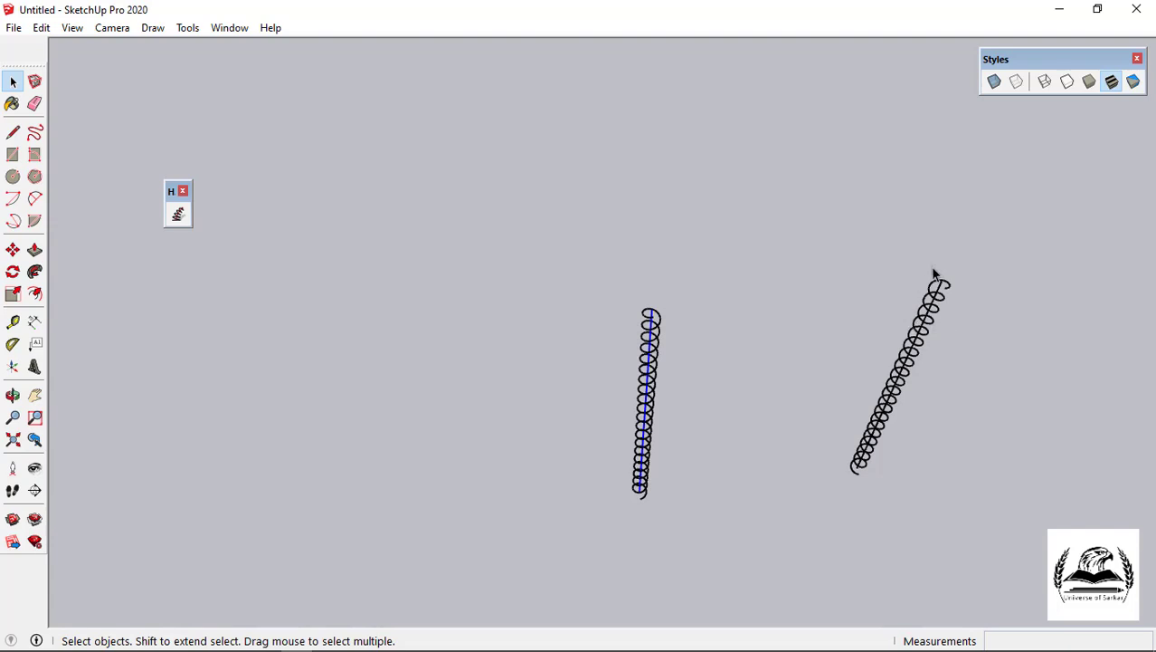
middle_drag(748, 441, 620, 250)
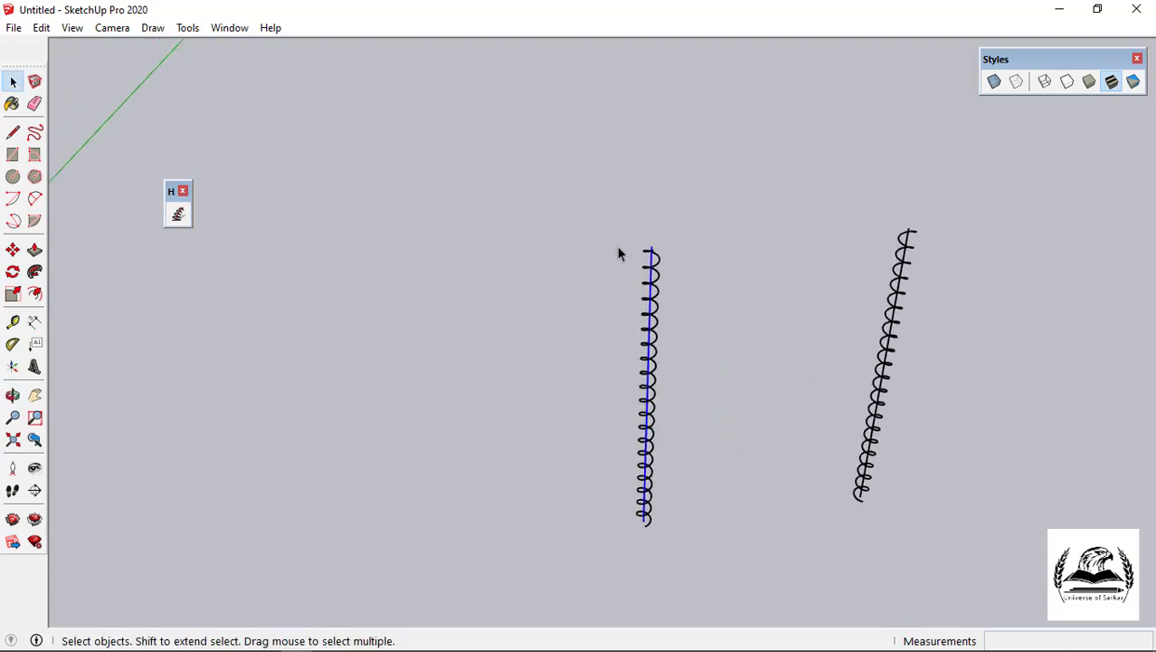
Generate a helix along the arc with Create tube set to Yes
scroll(681, 262, down, 4)
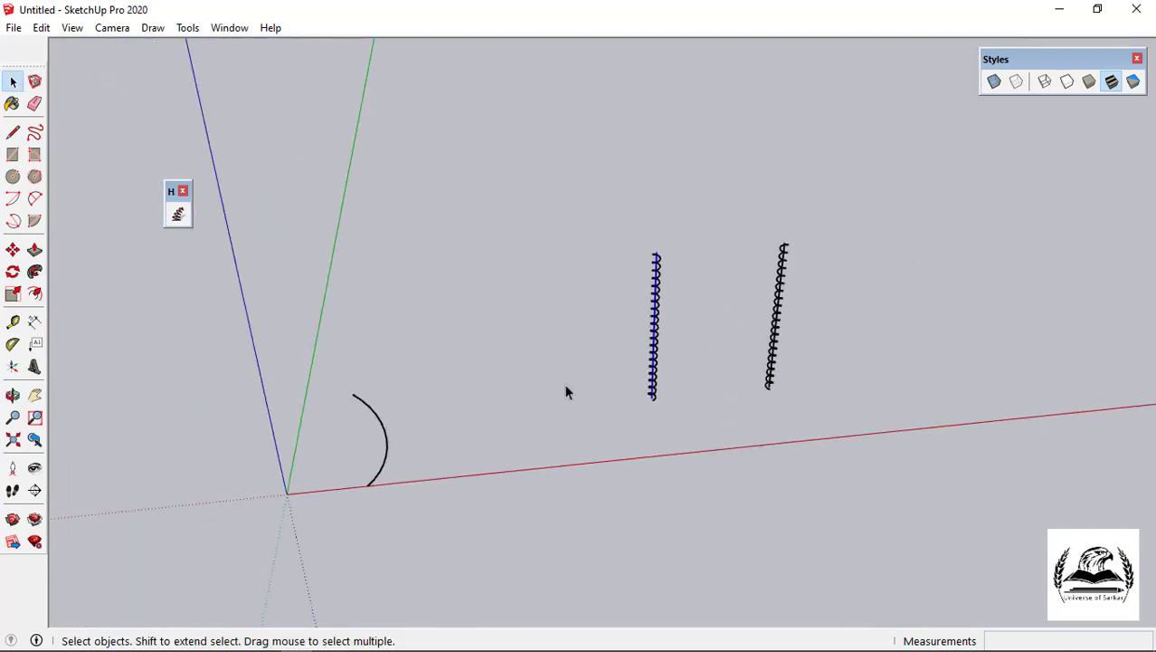
scroll(389, 317, up, 6)
click(177, 215)
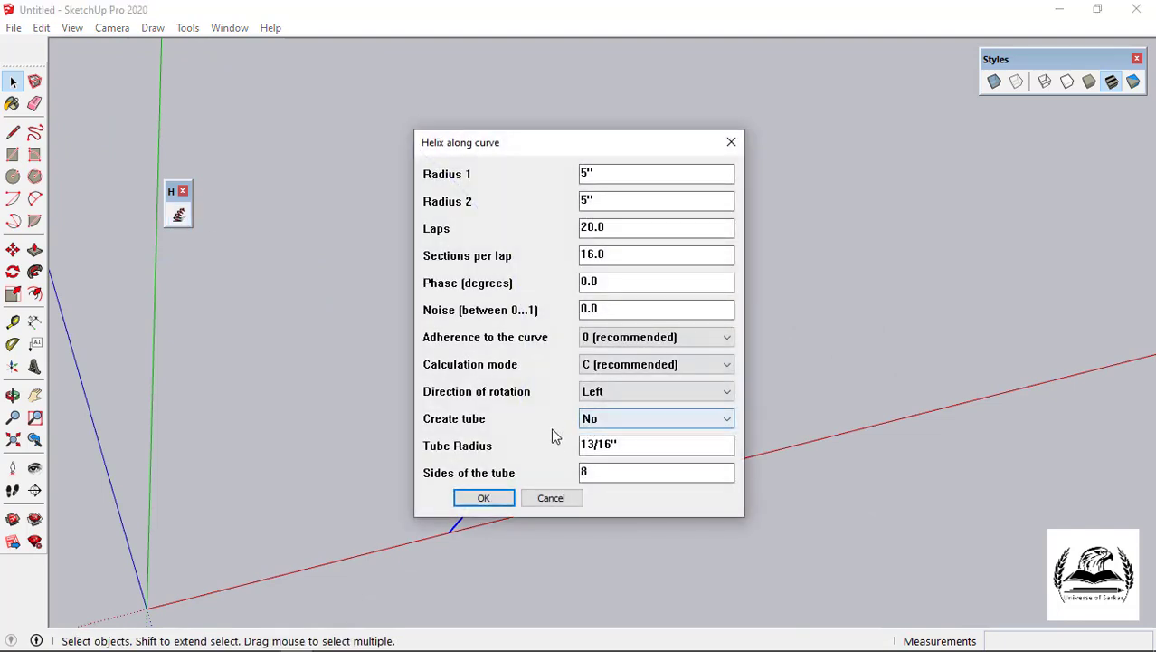
drag(561, 153, 771, 135)
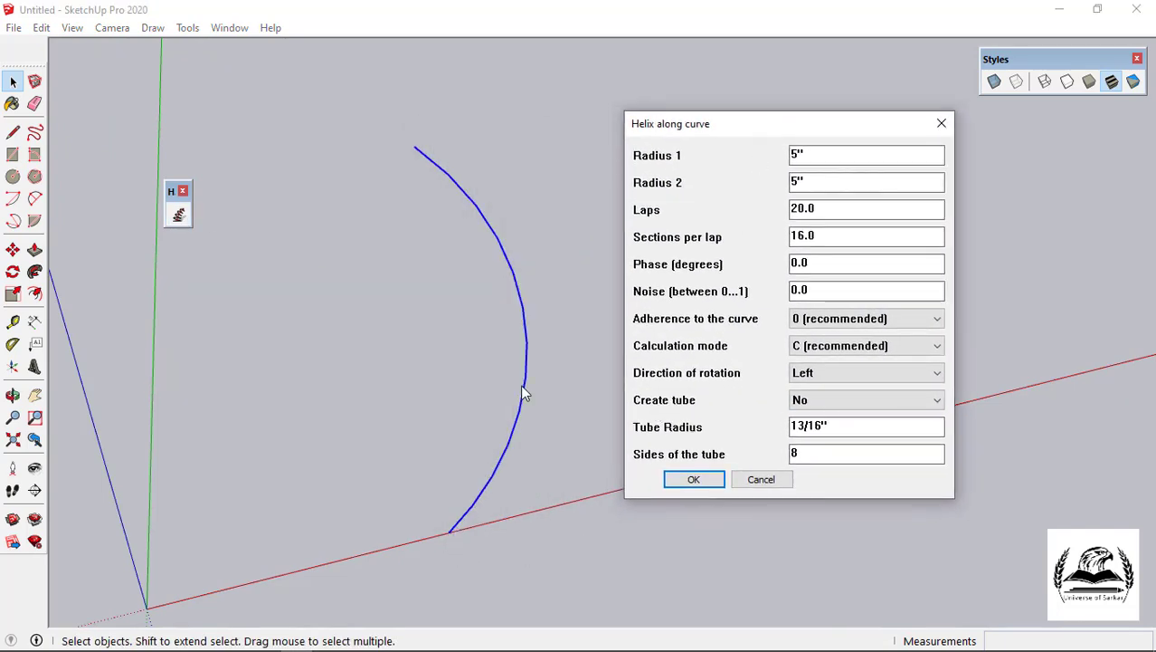
click(870, 403)
click(833, 416)
click(694, 480)
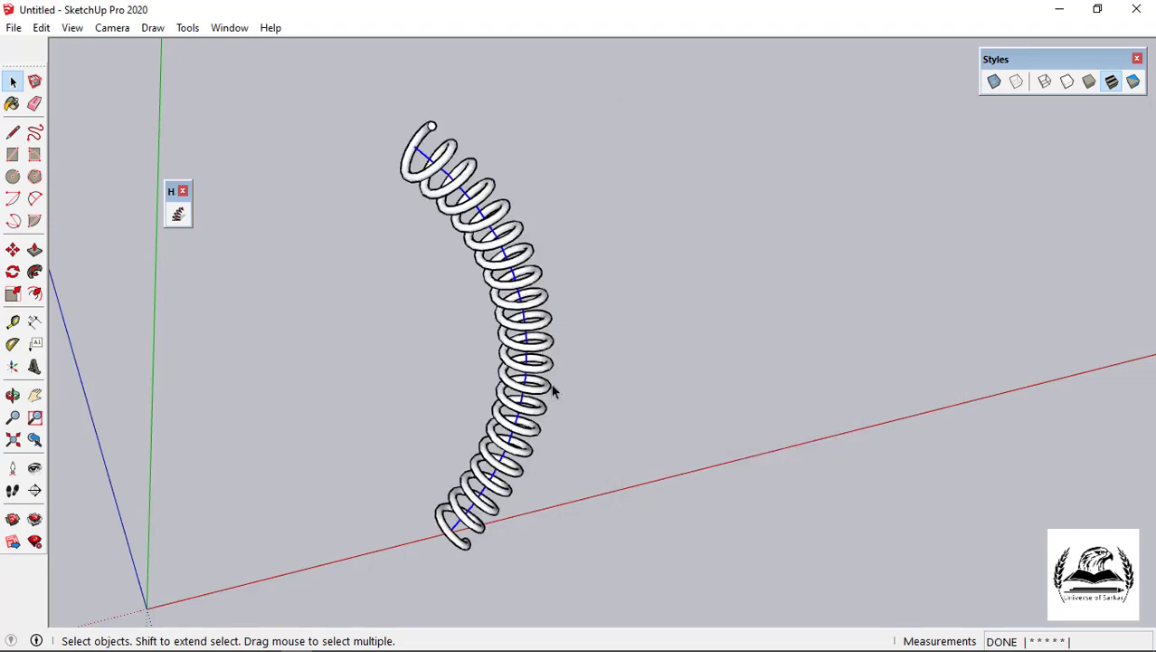
Examine the tube helix along the arc from several angles
middle_drag(369, 534, 500, 430)
scroll(501, 433, down, 3)
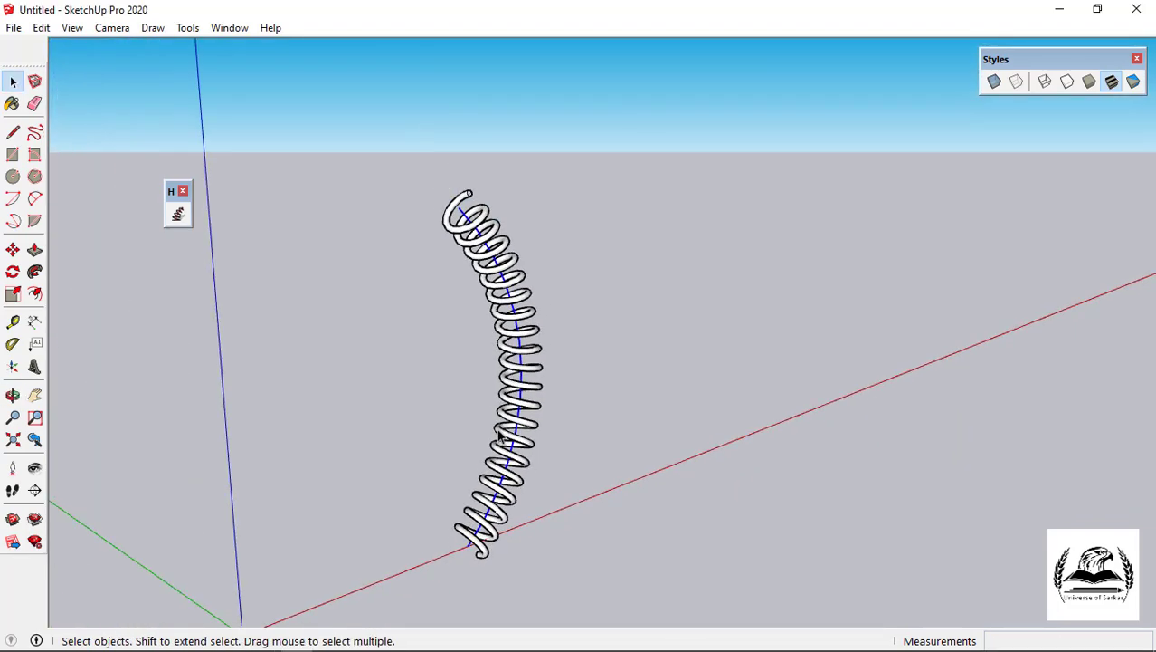
middle_drag(546, 483, 396, 505)
scroll(463, 525, up, 2)
scroll(462, 527, up, 2)
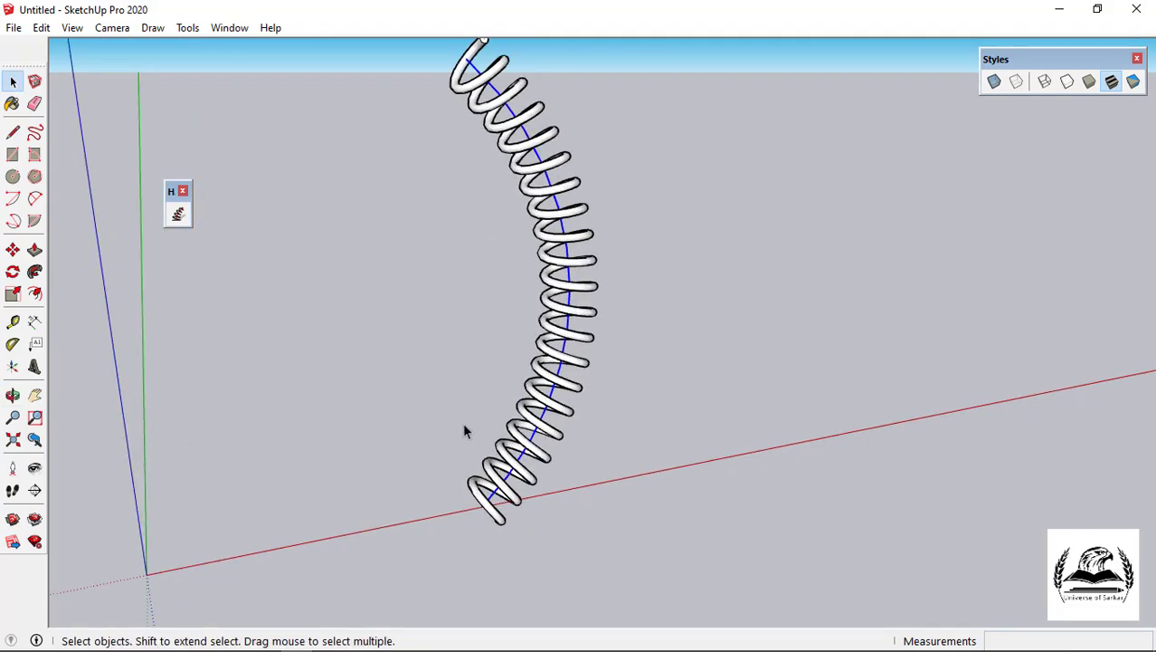
middle_drag(472, 297, 522, 285)
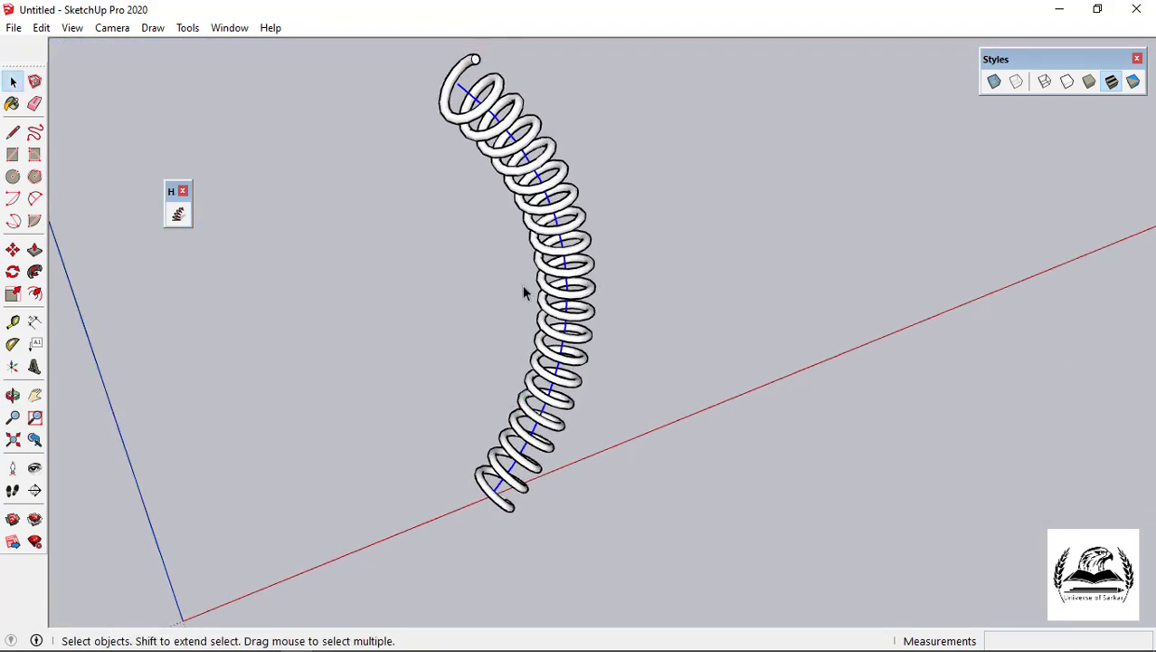
scroll(528, 203, down, 2)
scroll(451, 110, up, 1)
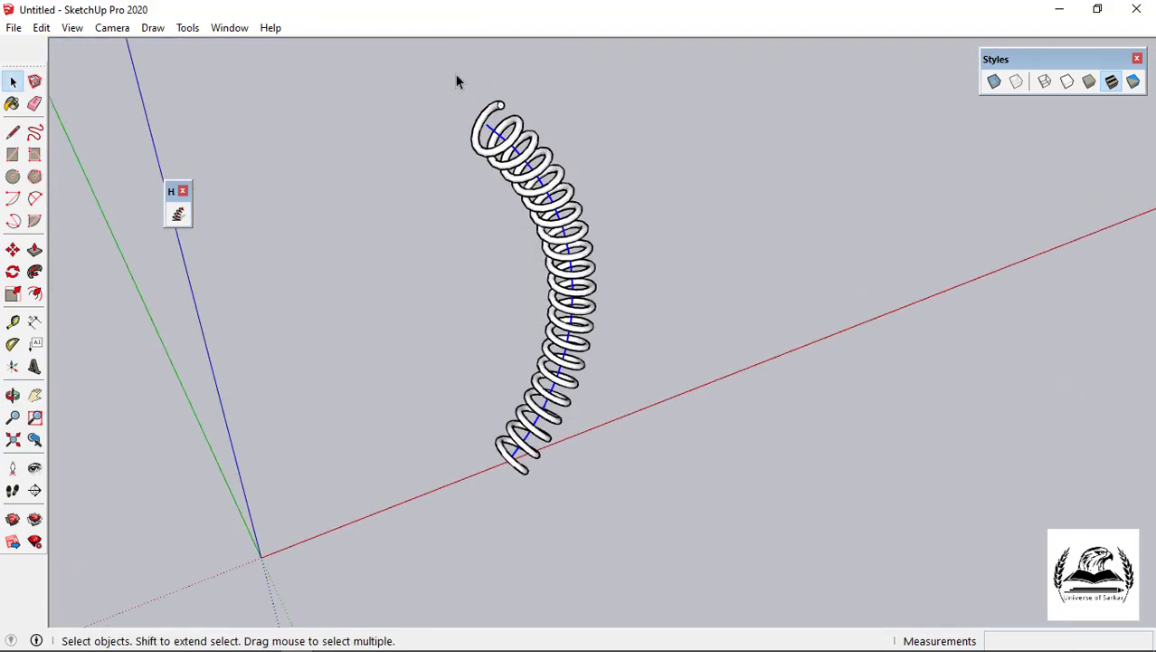
click(184, 220)
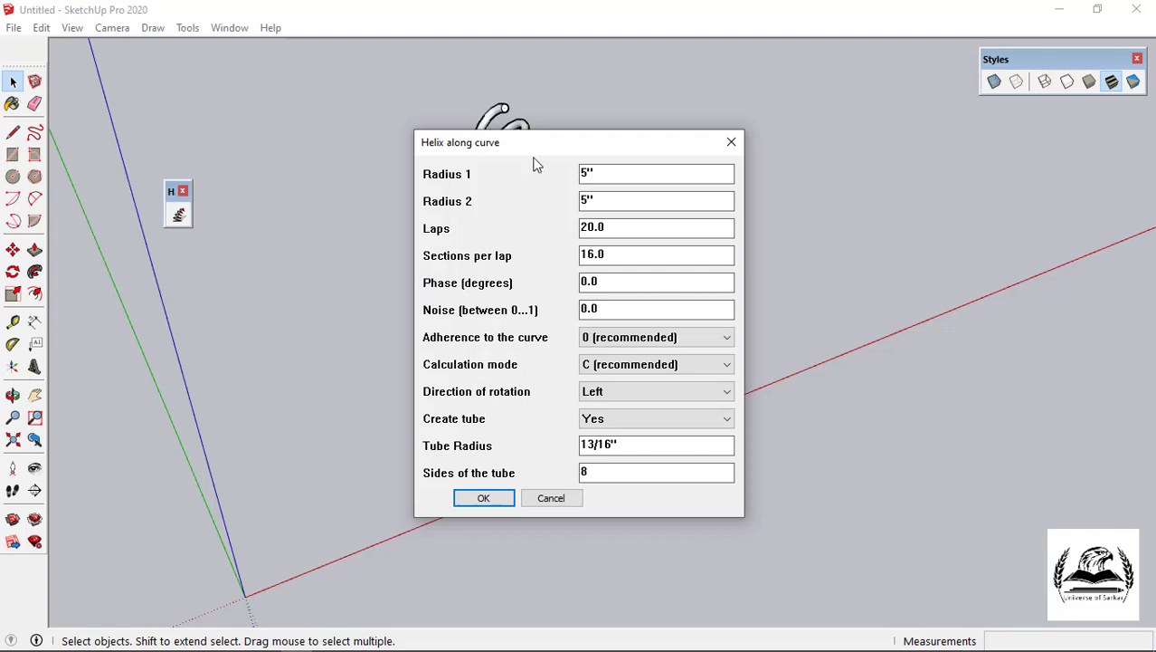
drag(537, 150, 659, 154)
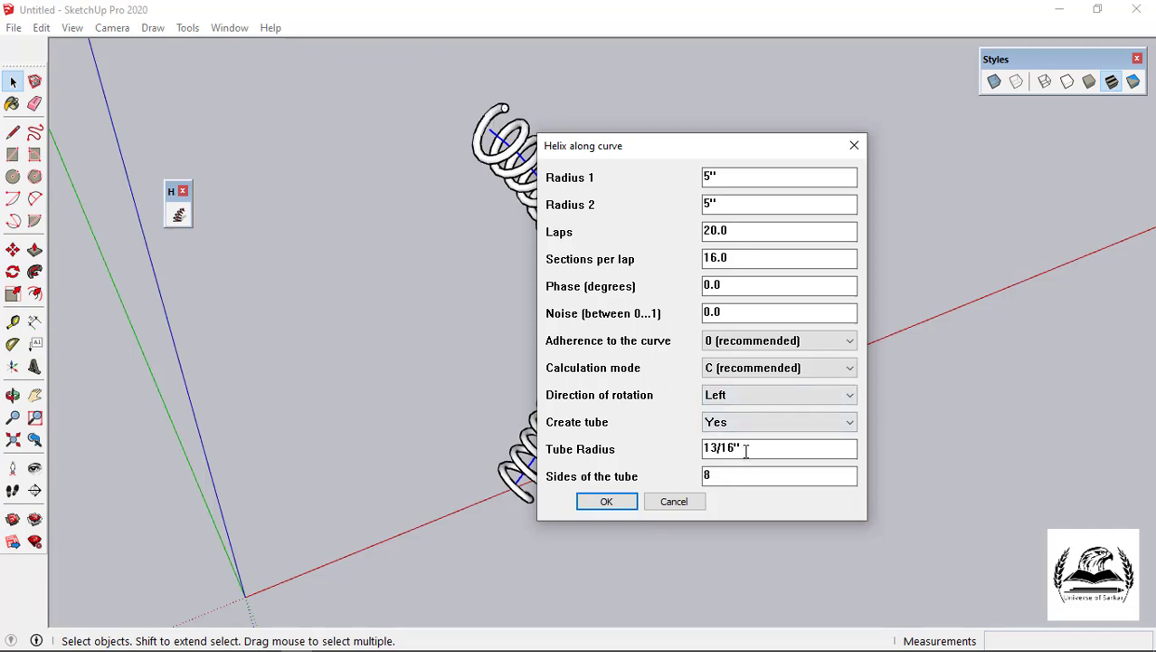
drag(747, 450, 689, 449)
click(675, 502)
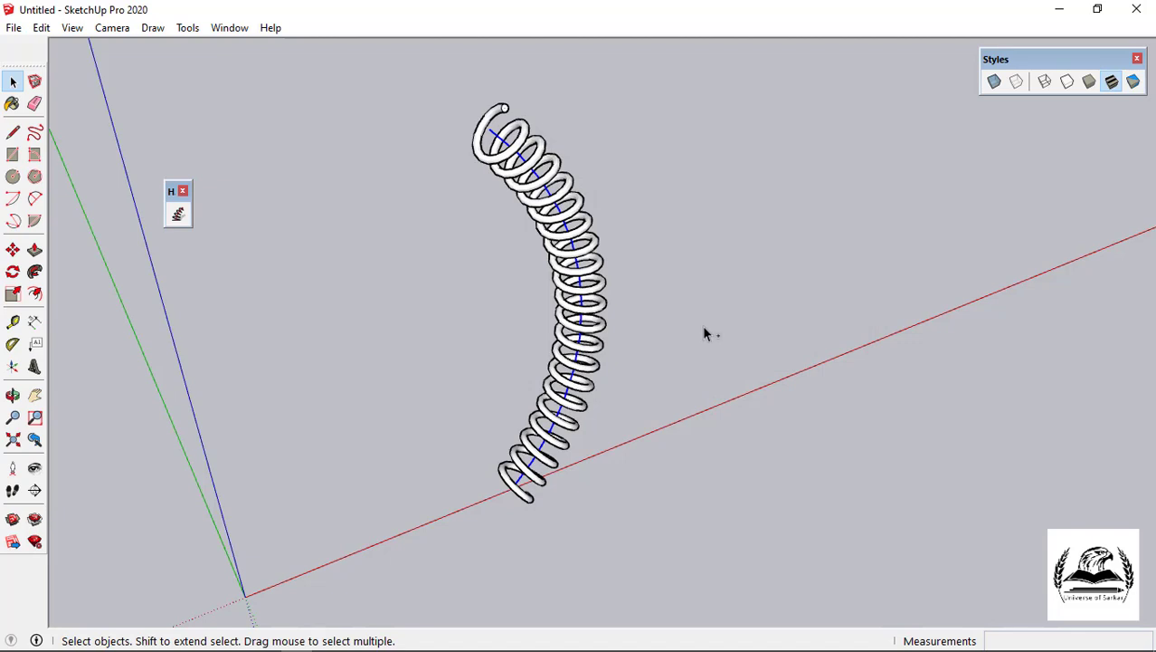
Undo the tube helix and recreate it along the arc with 3 tube sides
key(ctrl+z)
click(179, 214)
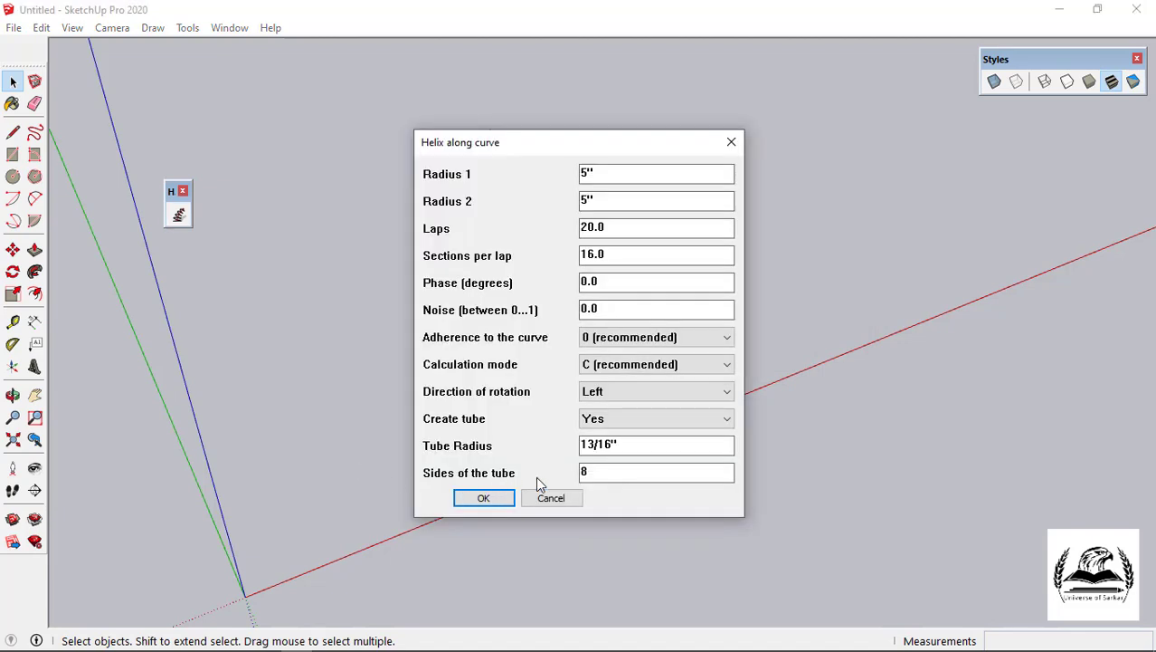
double_click(584, 471)
click(509, 498)
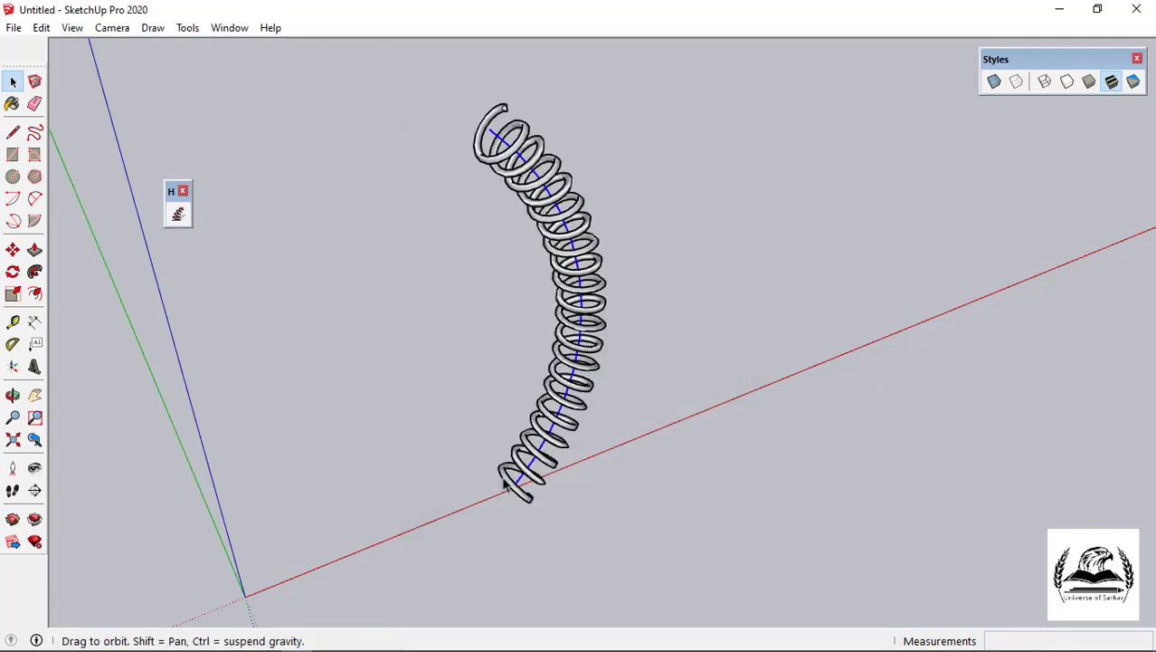
middle_drag(504, 484, 588, 480)
scroll(518, 546, up, 5)
middle_drag(468, 518, 654, 491)
scroll(705, 480, up, 4)
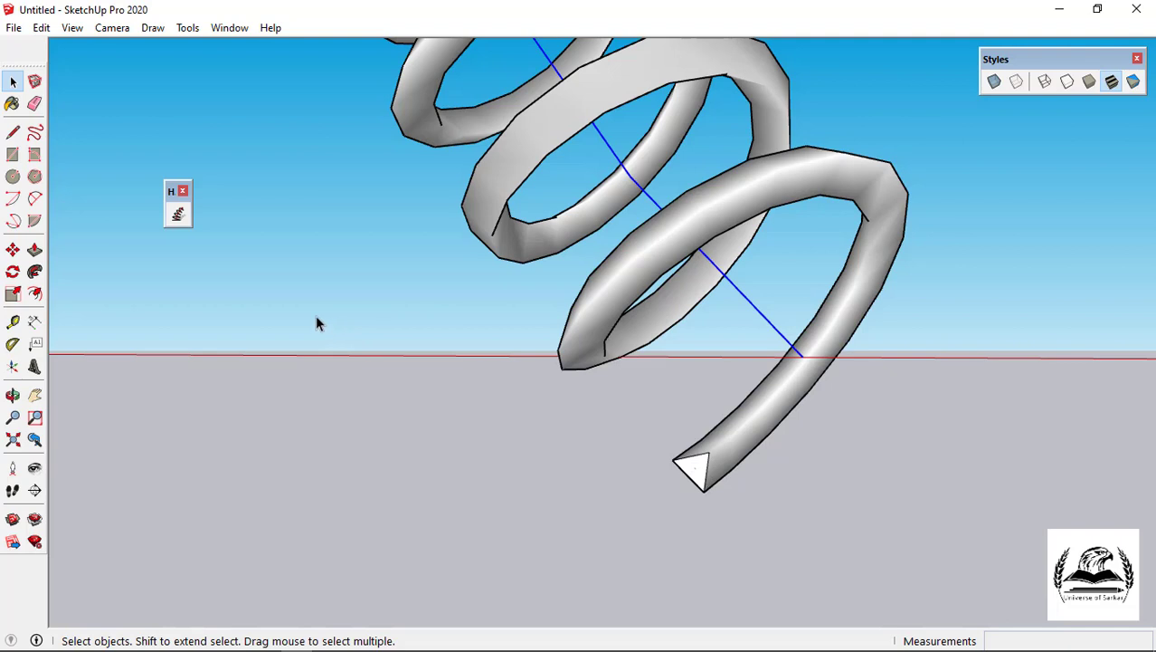
Undo the three-sided tube helix and regenerate it along the arc with 5 tube sides
key(ctrl+z)
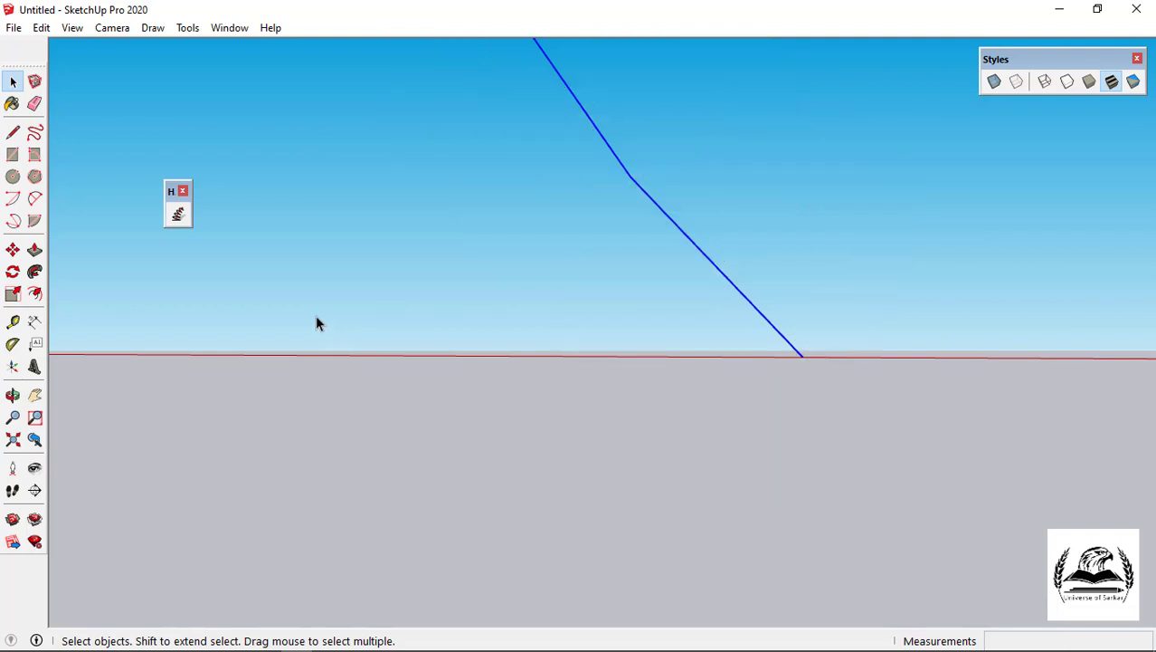
click(177, 214)
drag(599, 470, 549, 476)
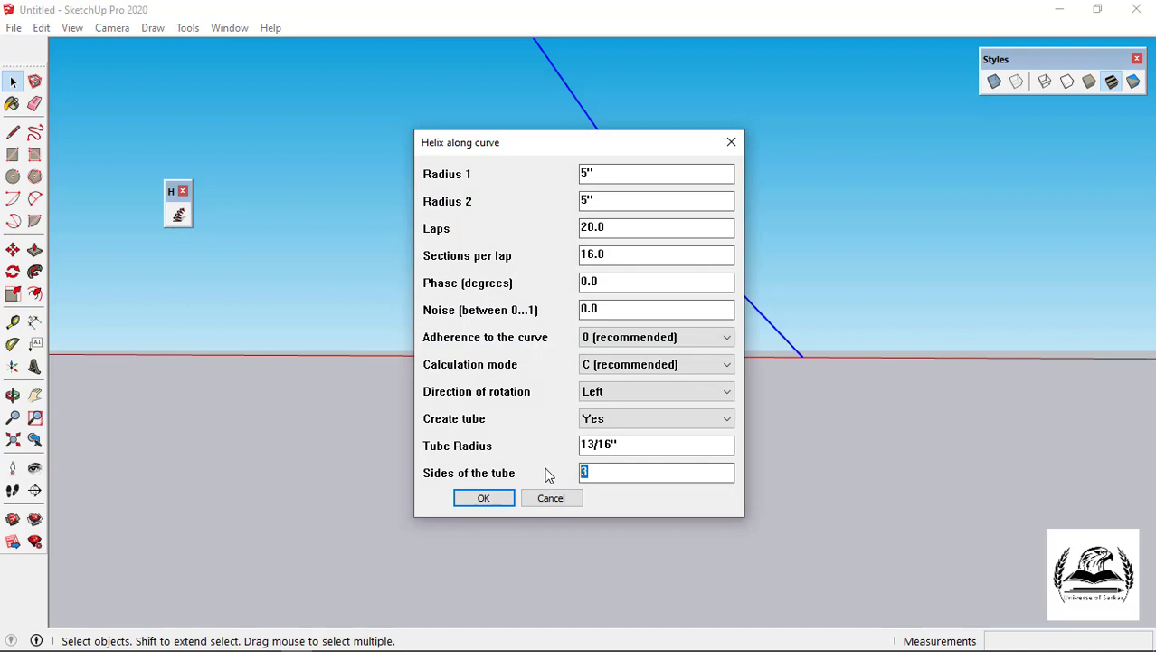
text(5)
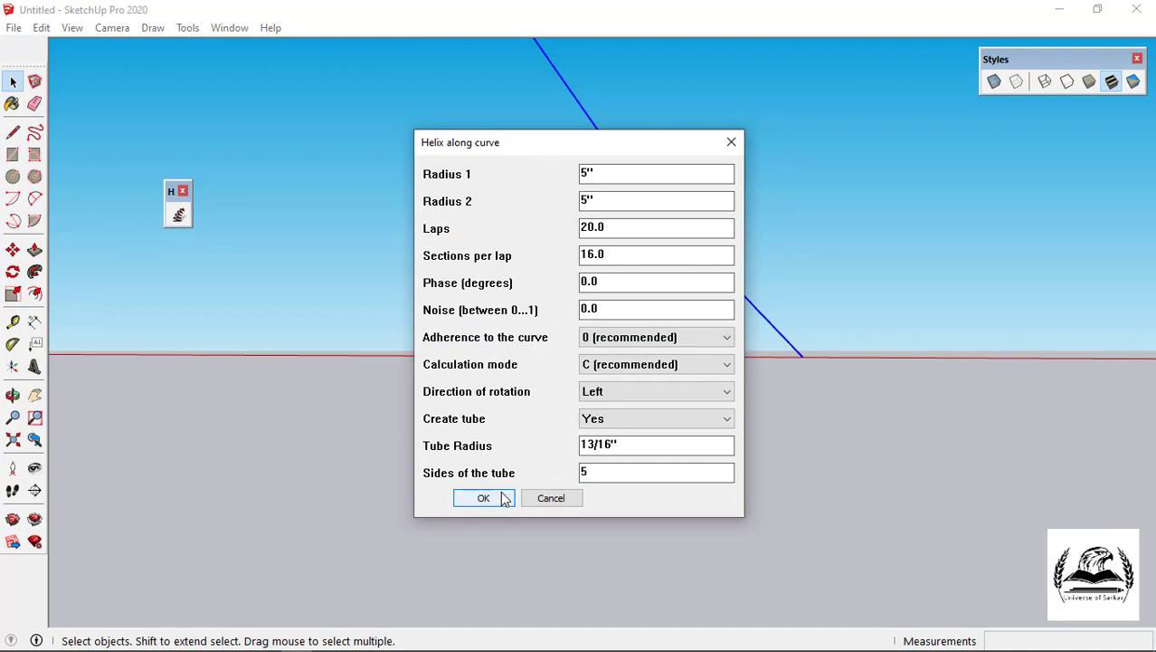
click(484, 498)
scroll(710, 479, up, 3)
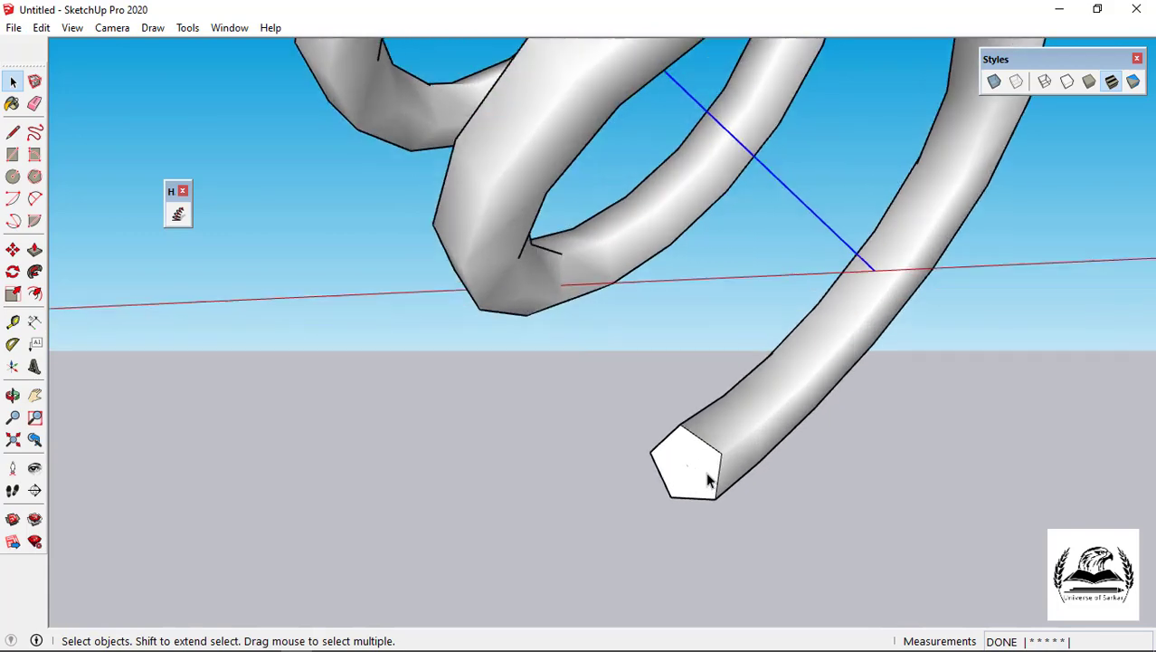
Try a tube helix along the arc with a tube radius of 12 and 12 tube sides, and undo it
middle_drag(685, 482, 832, 485)
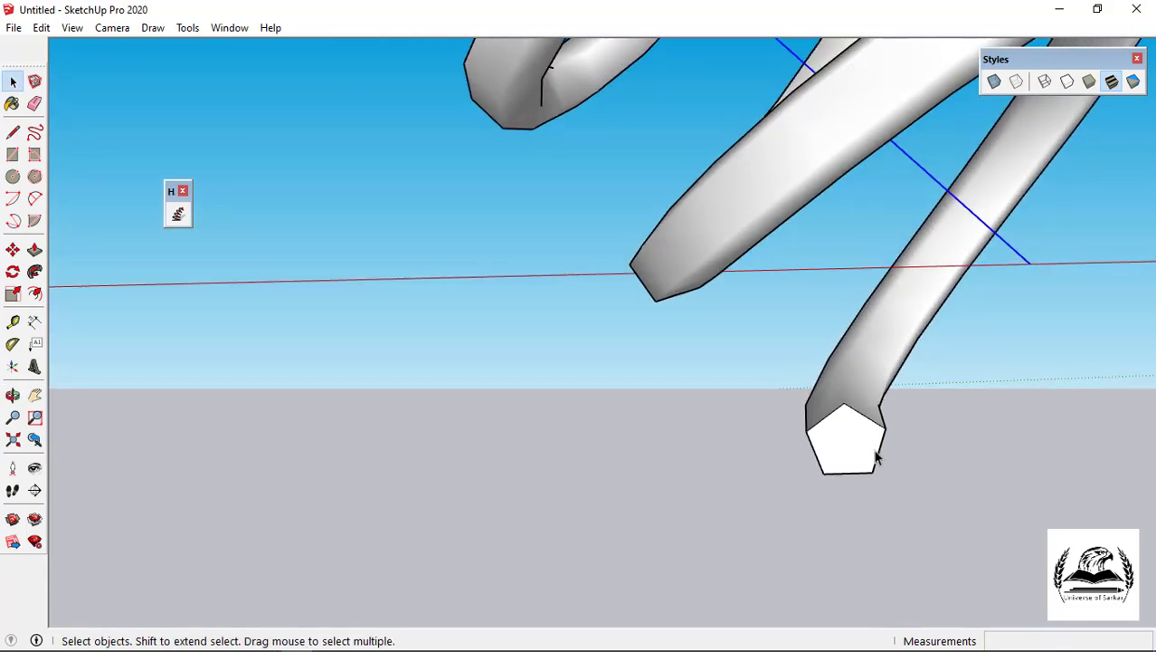
scroll(869, 457, up, 3)
scroll(734, 461, down, 2)
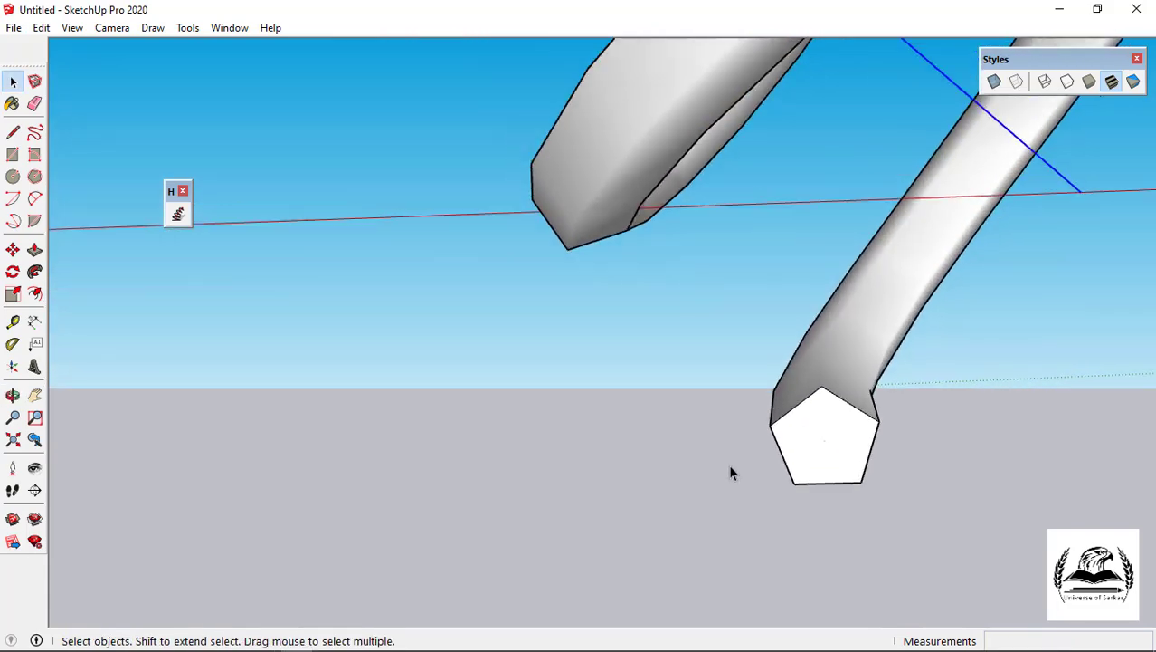
middle_drag(775, 467, 621, 512)
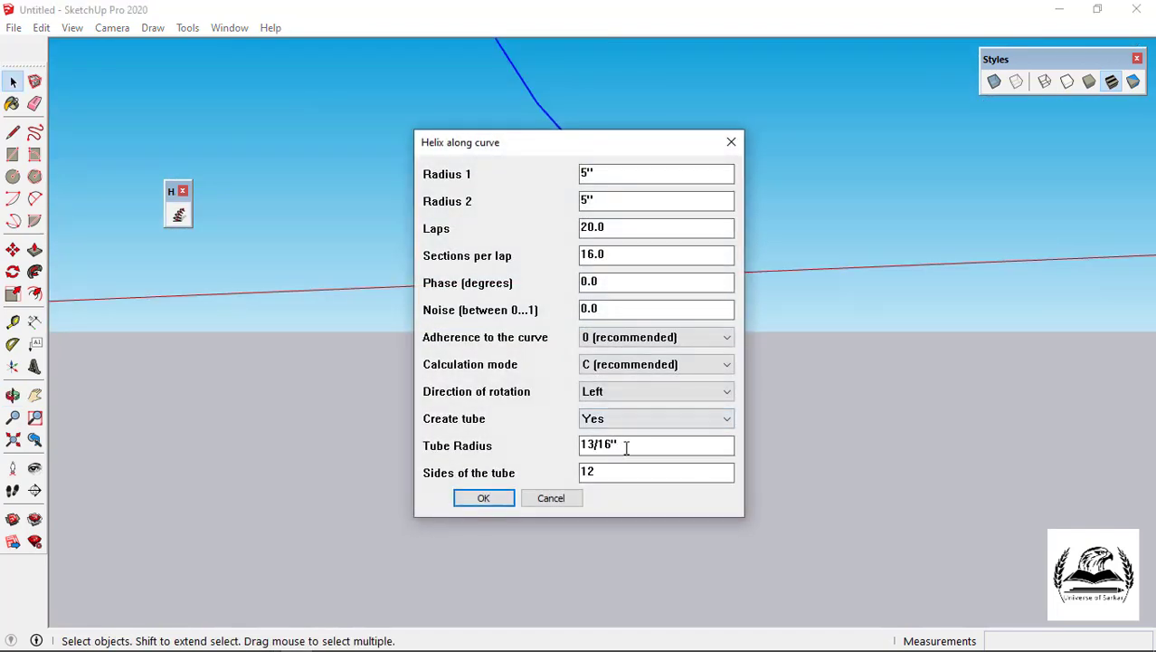
drag(626, 447, 570, 447)
text(12)
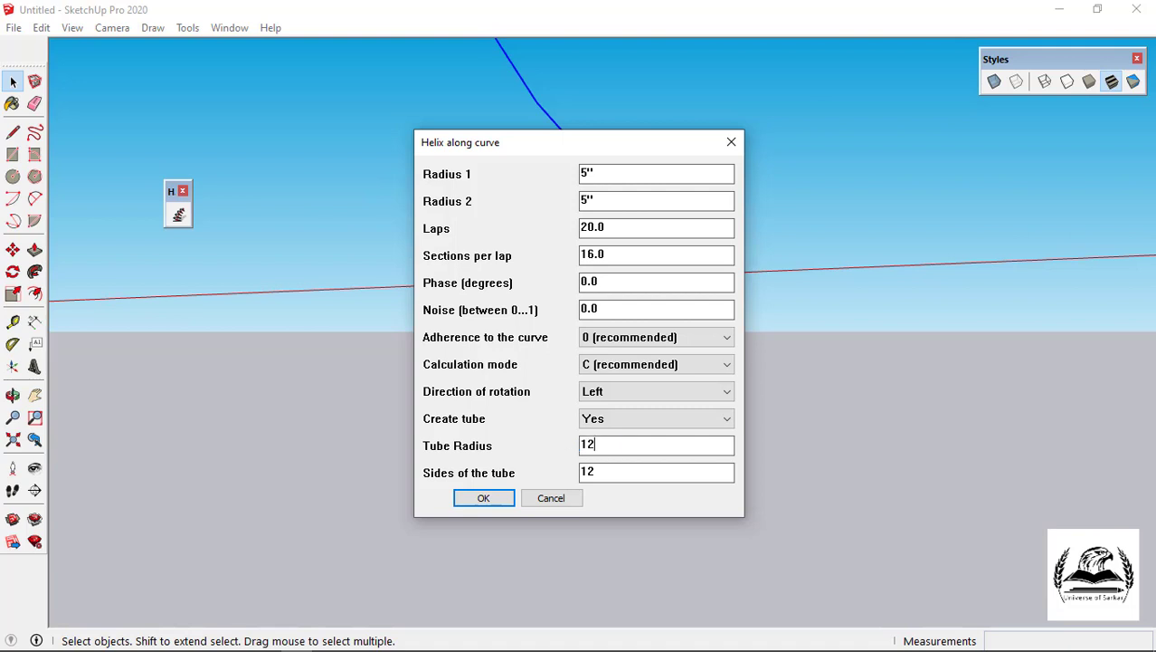
click(503, 497)
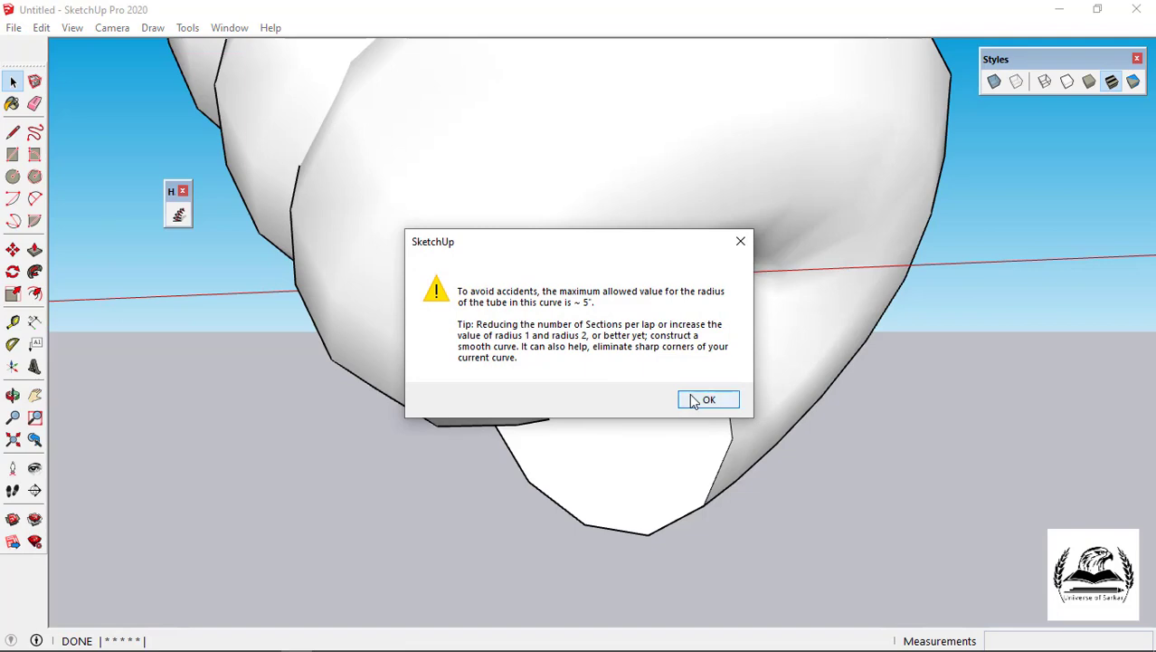
click(695, 399)
scroll(738, 457, down, 10)
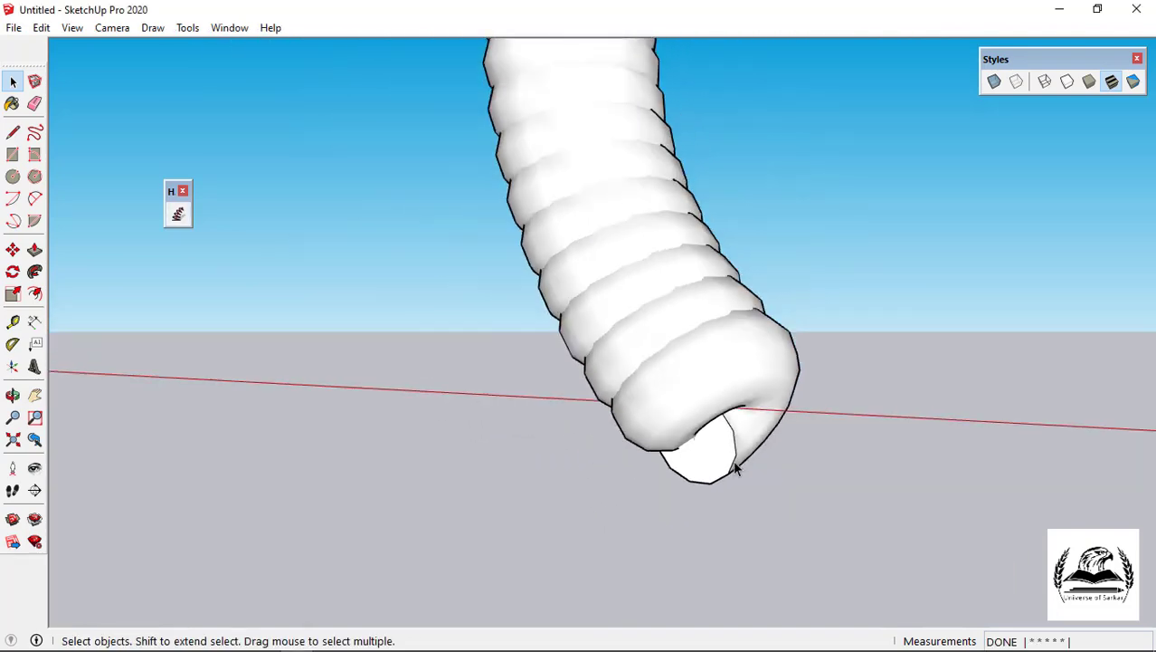
scroll(733, 463, down, 4)
scroll(756, 267, up, 3)
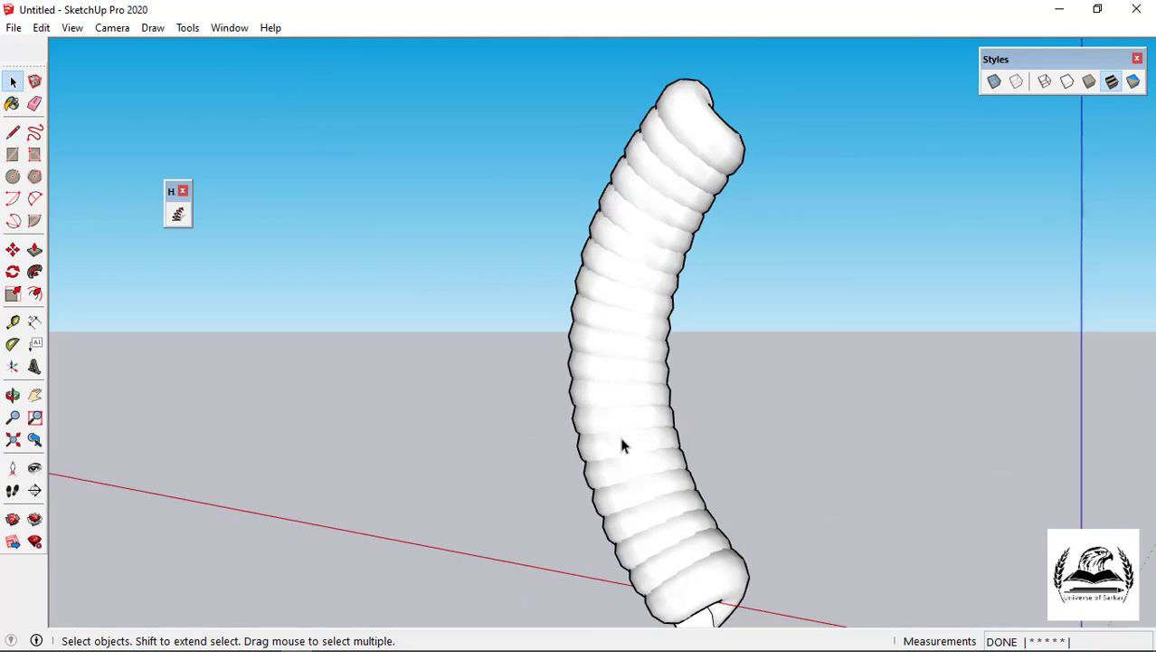
key(ctrl+z)
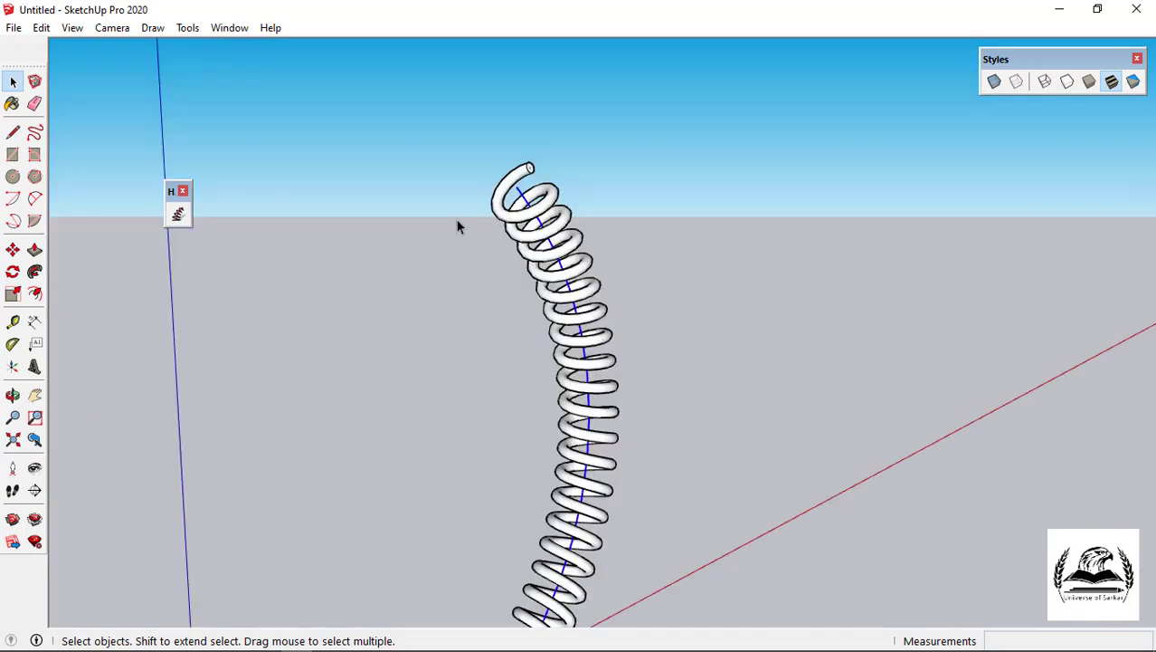
Turn on X-ray display and open the tube helix group to inspect the path line inside the tube
middle_drag(562, 232, 431, 364)
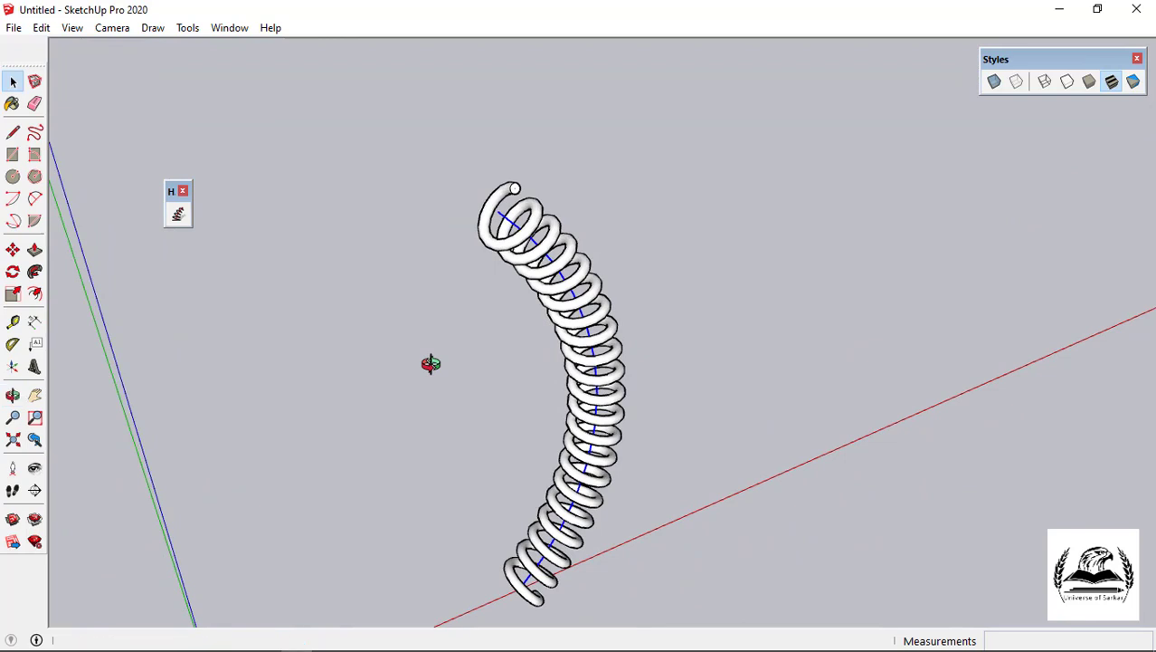
click(993, 82)
scroll(519, 196, up, 5)
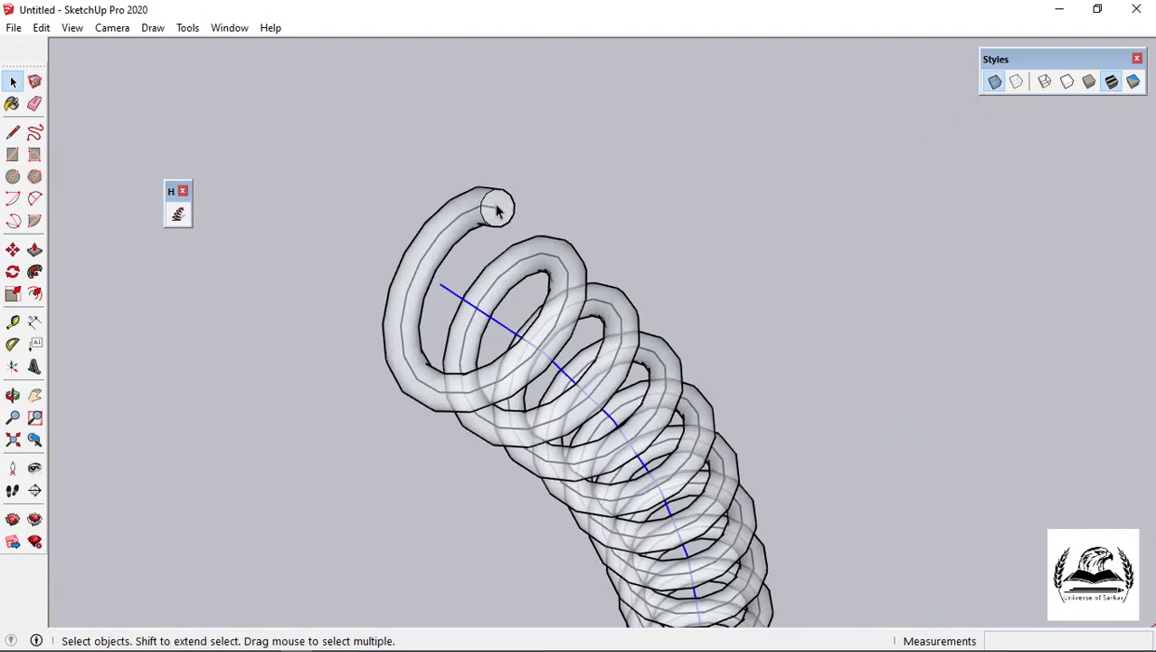
click(496, 212)
double_click(496, 212)
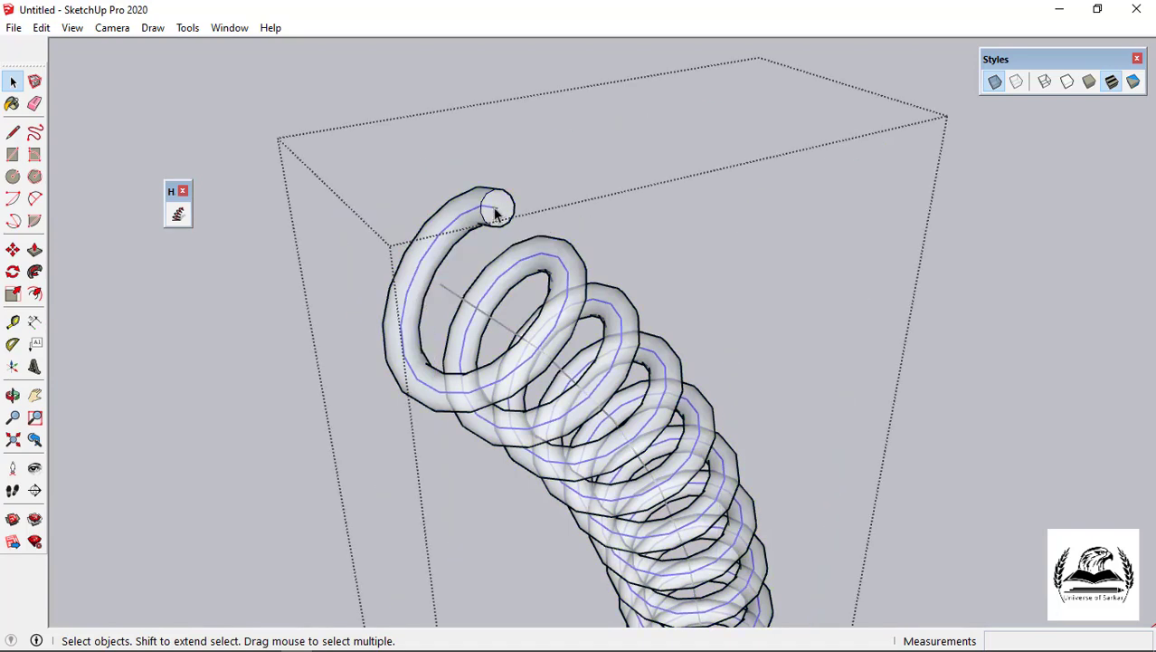
click(179, 215)
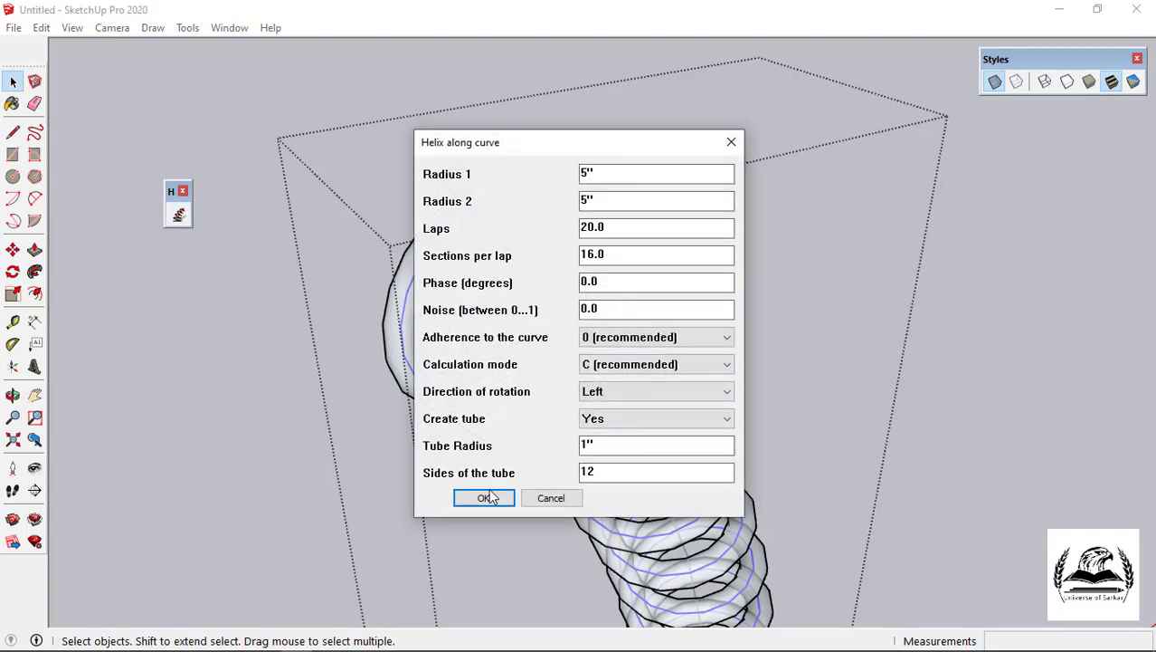
drag(723, 164, 737, 164)
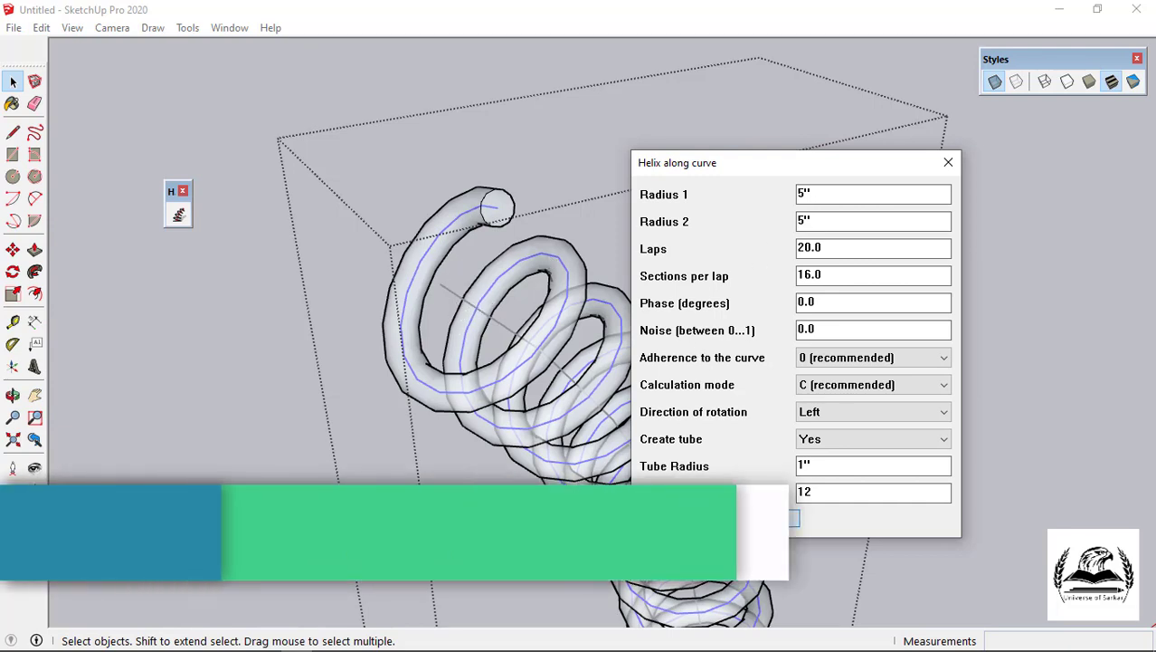
click(700, 518)
click(1027, 370)
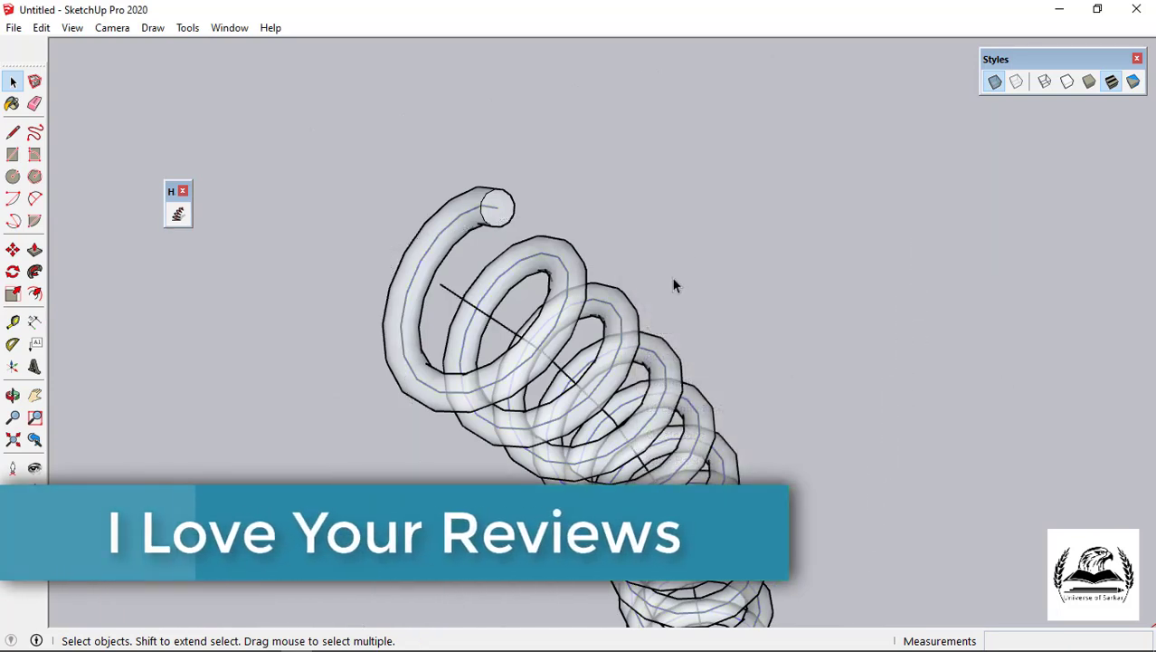
Turn off X-ray display and delete the tube helix together with its arc
click(993, 82)
scroll(663, 292, down, 5)
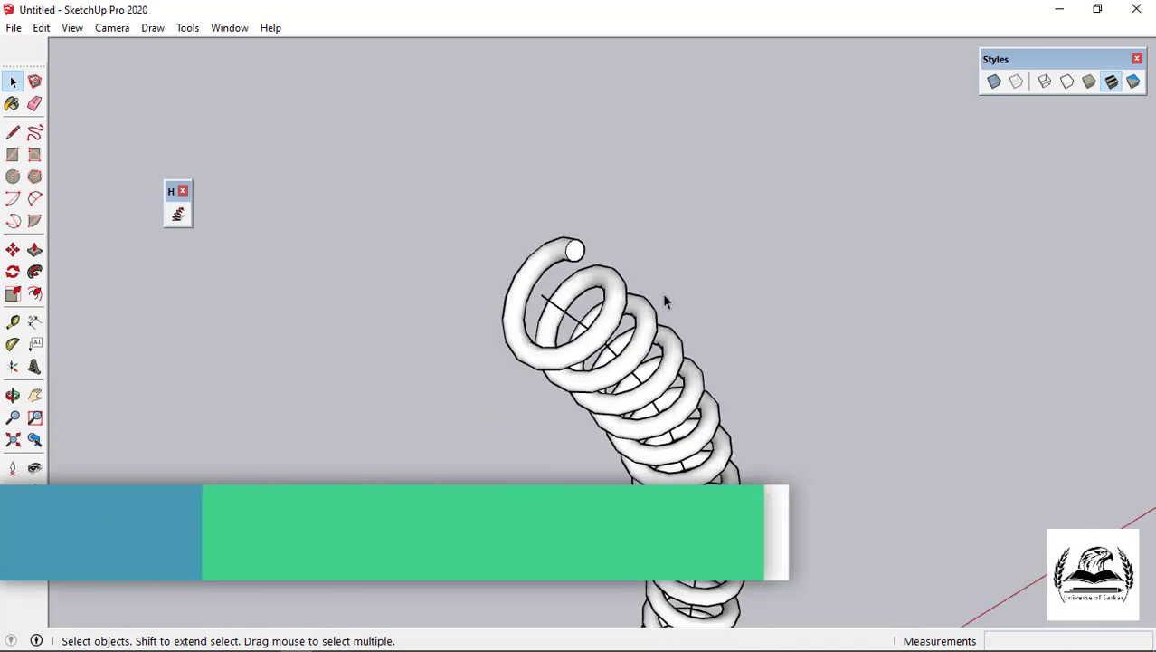
middle_drag(740, 439, 646, 342)
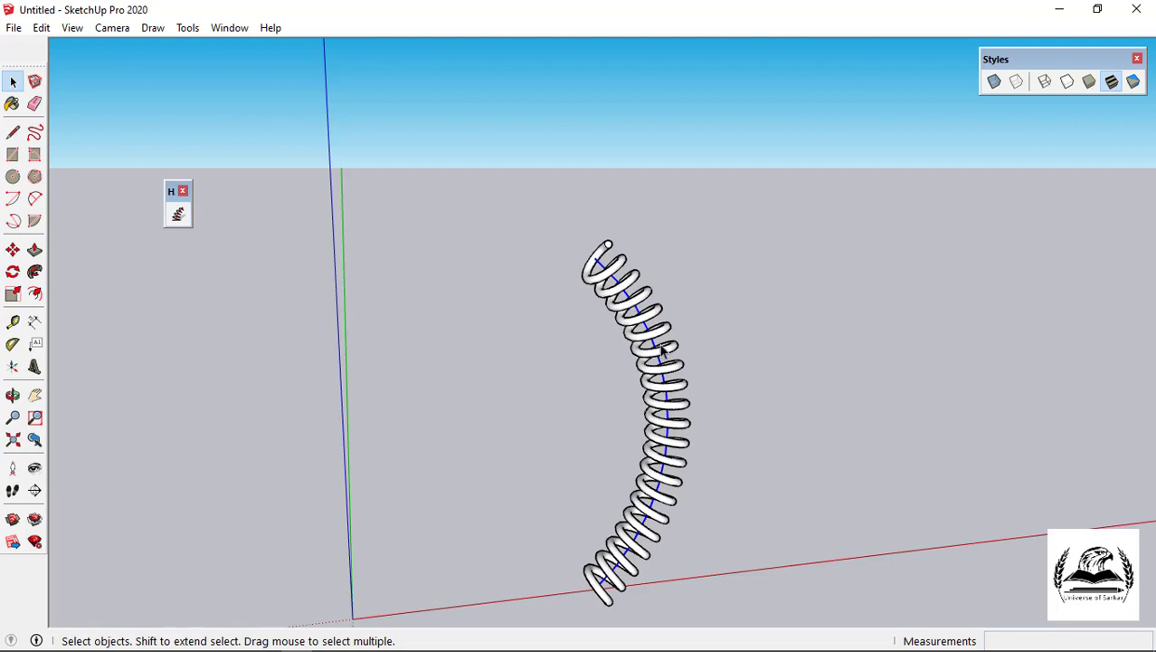
middle_drag(476, 315, 394, 312)
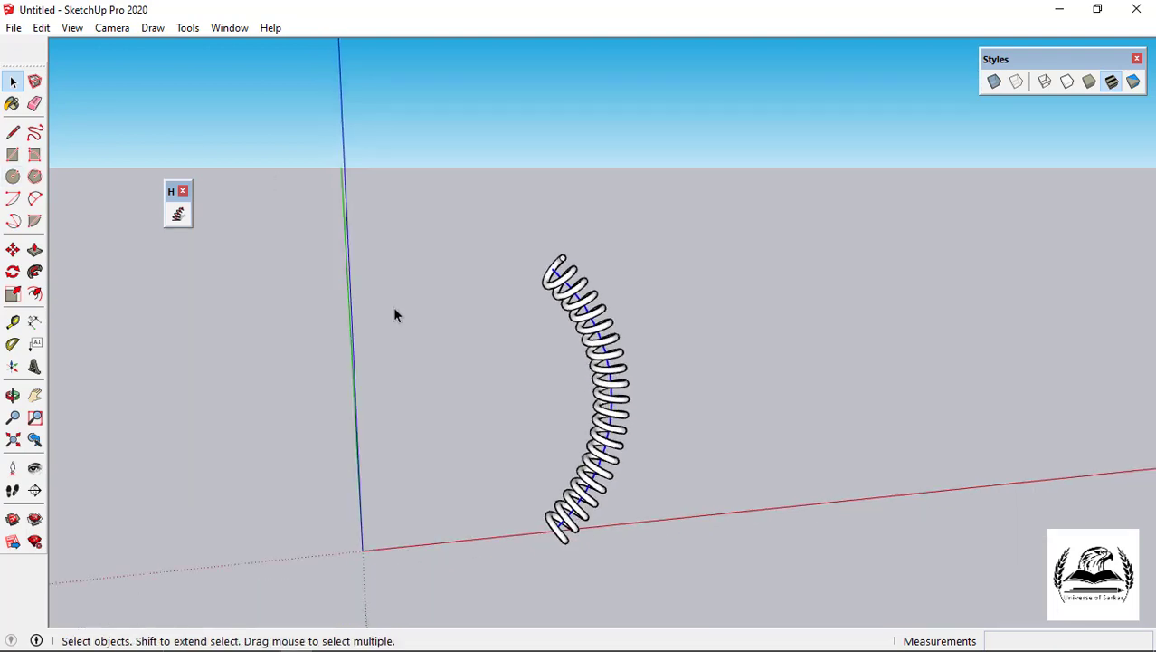
drag(425, 198, 670, 563)
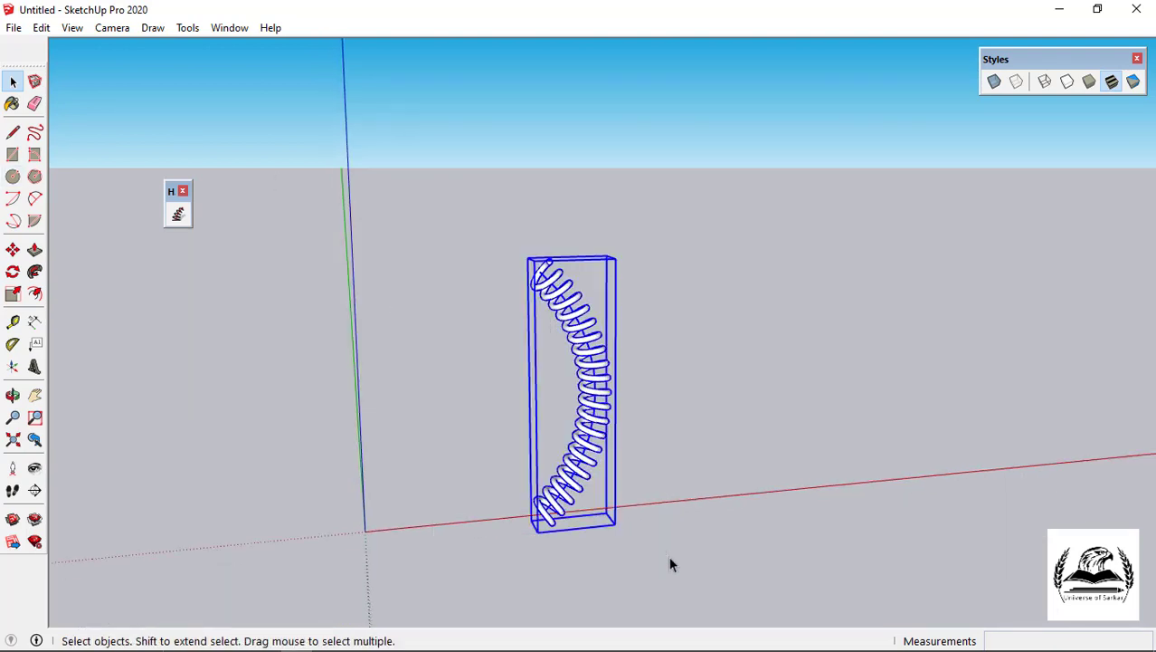
key(Delete)
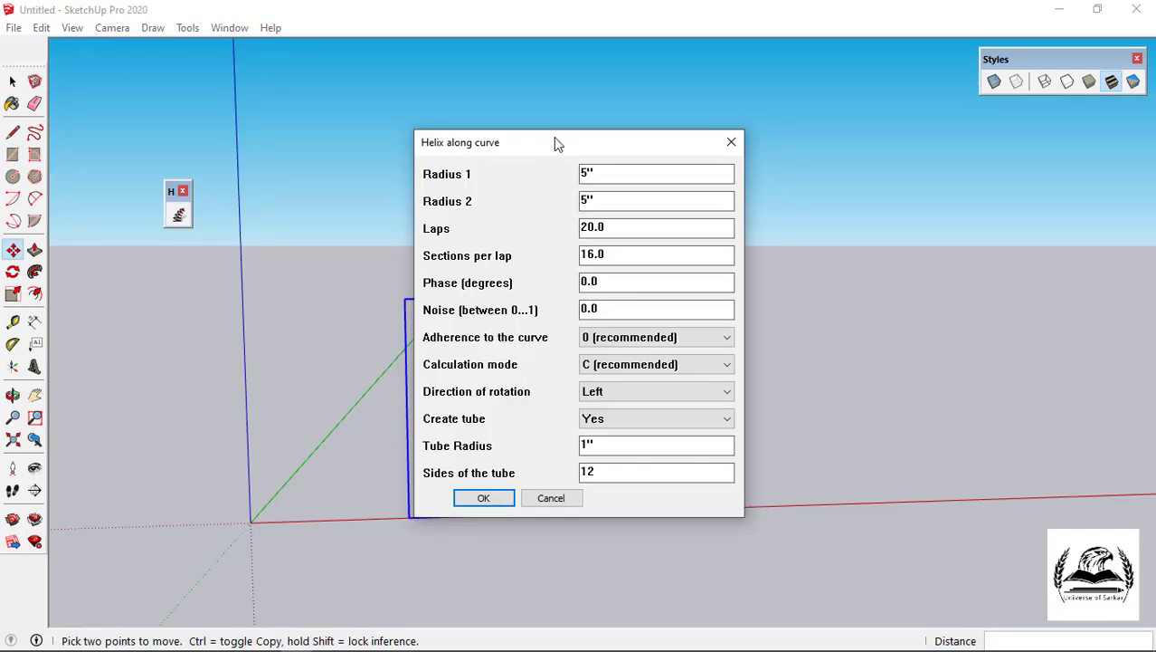
Generate a helix along the square with Create tube set to No and Adherence to the curve at 0 (recommended)
drag(553, 145, 800, 159)
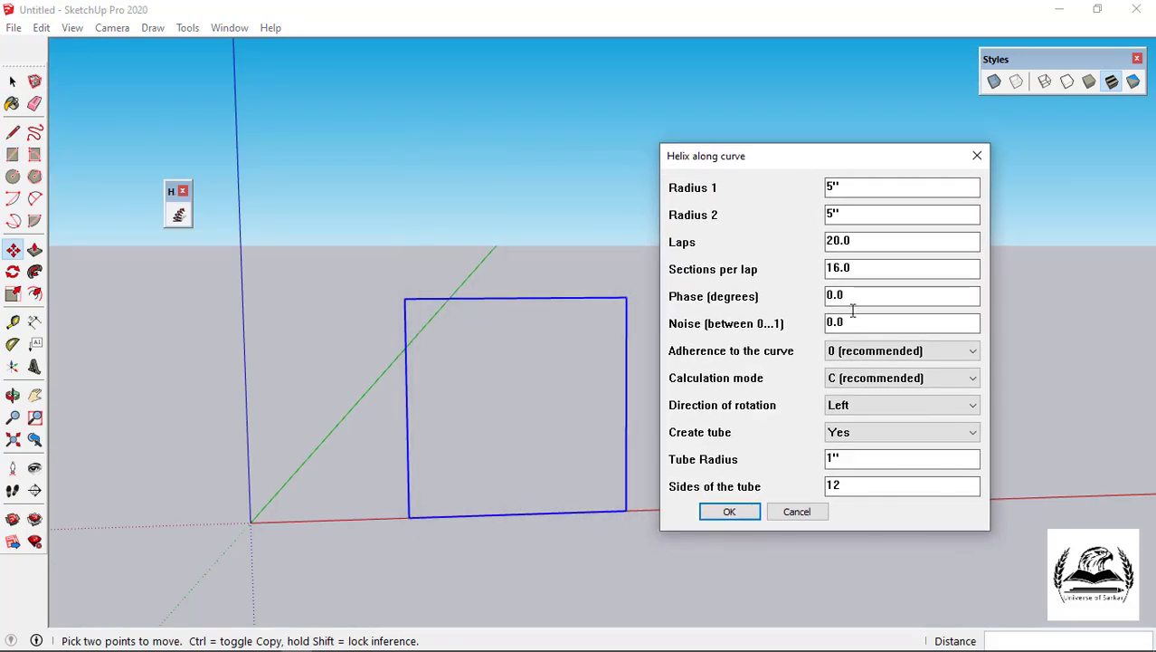
click(829, 432)
click(844, 465)
click(888, 352)
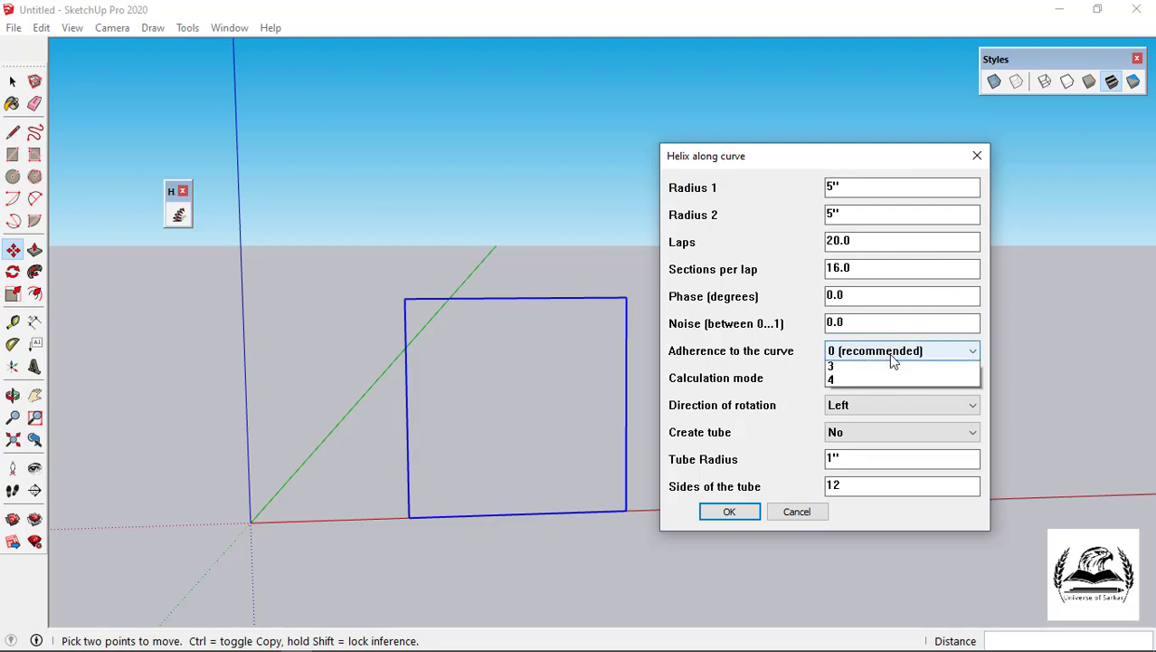
click(887, 354)
click(846, 354)
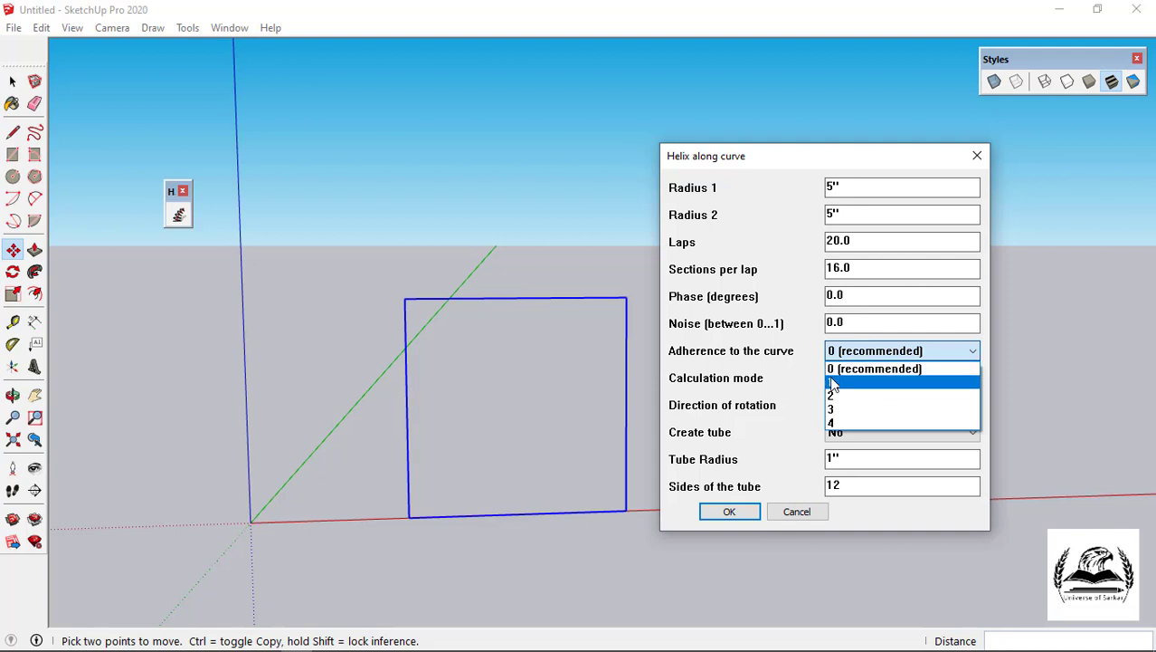
click(853, 371)
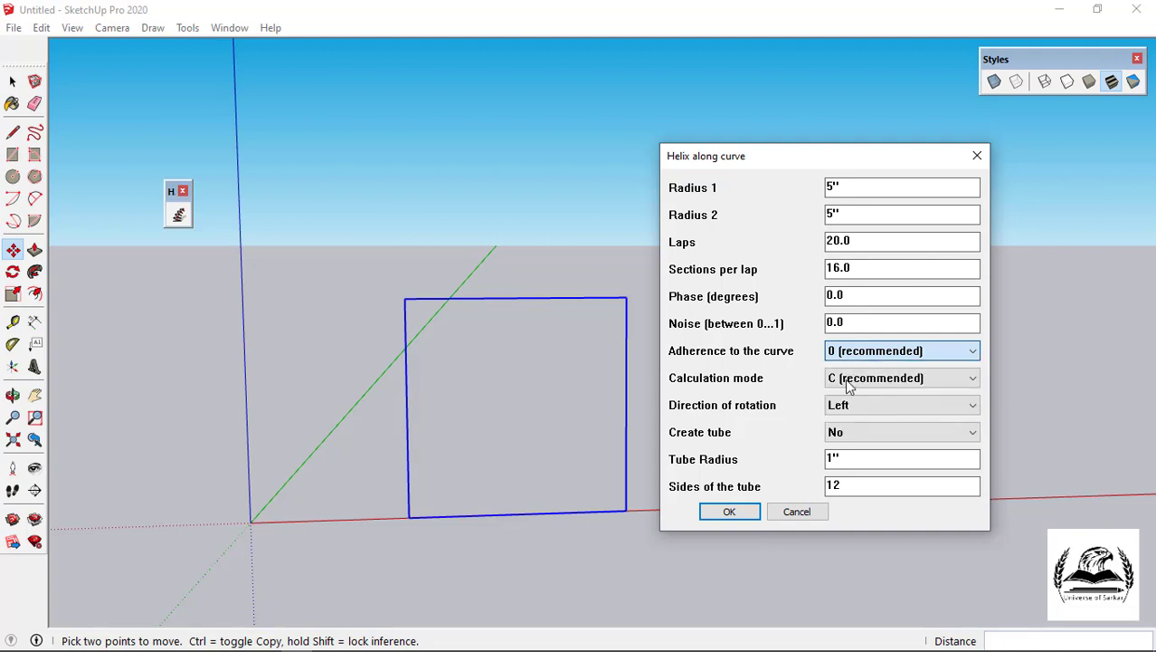
click(731, 513)
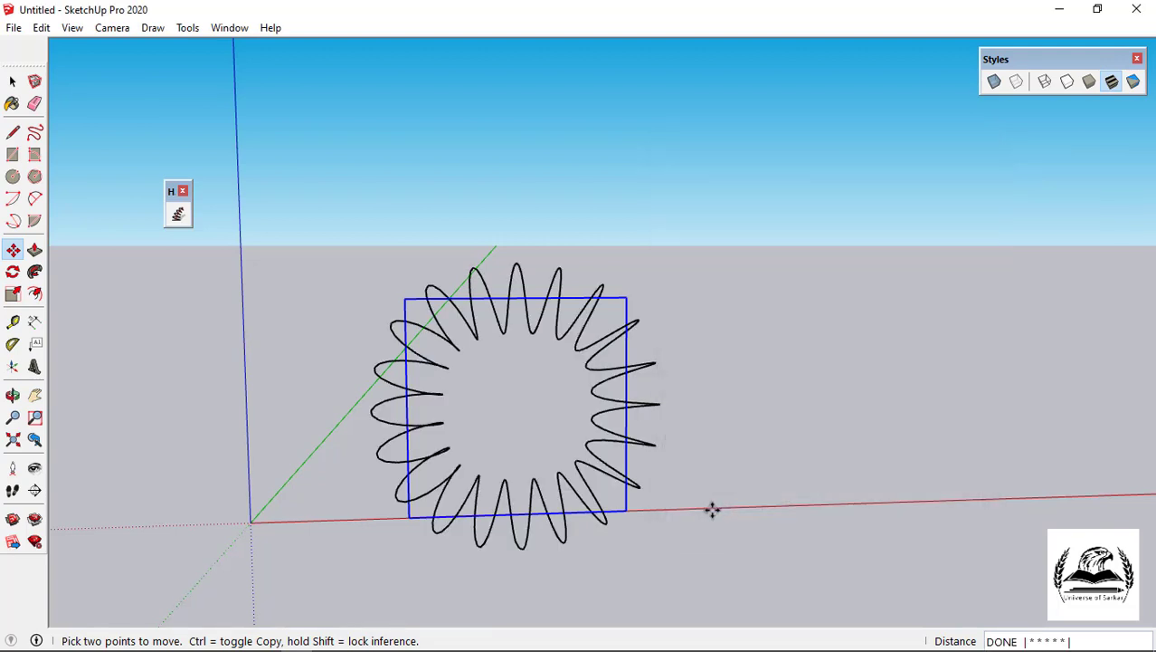
Copy the square about 4' 6" along the red axis, away from the helix
middle_drag(519, 456, 391, 361)
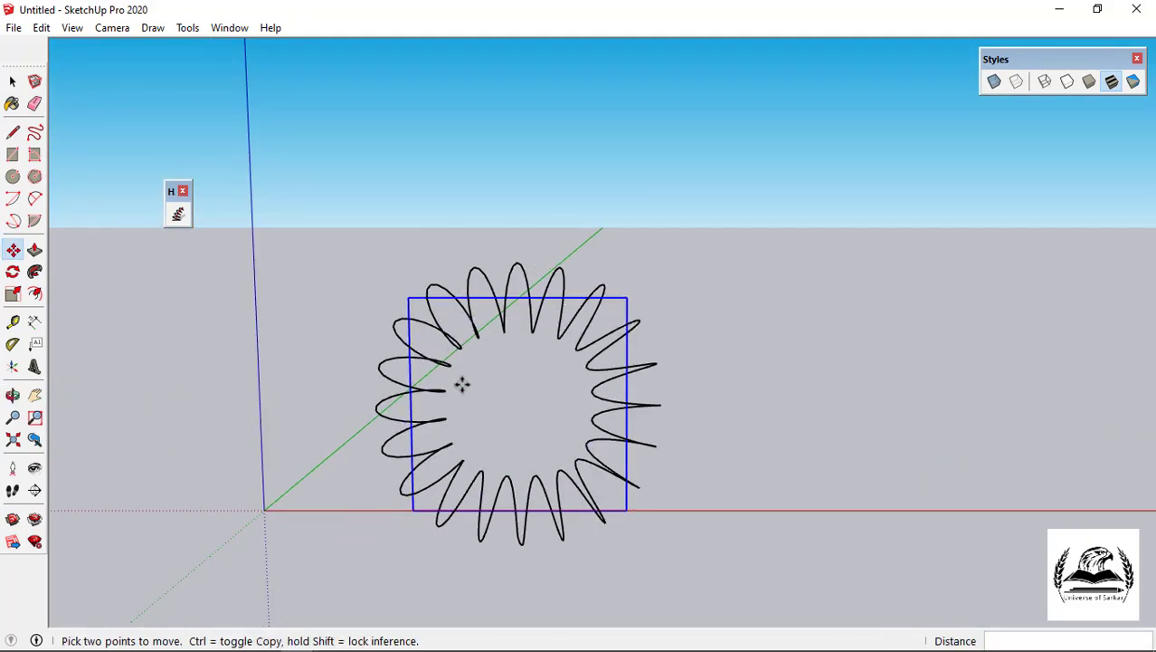
click(411, 511)
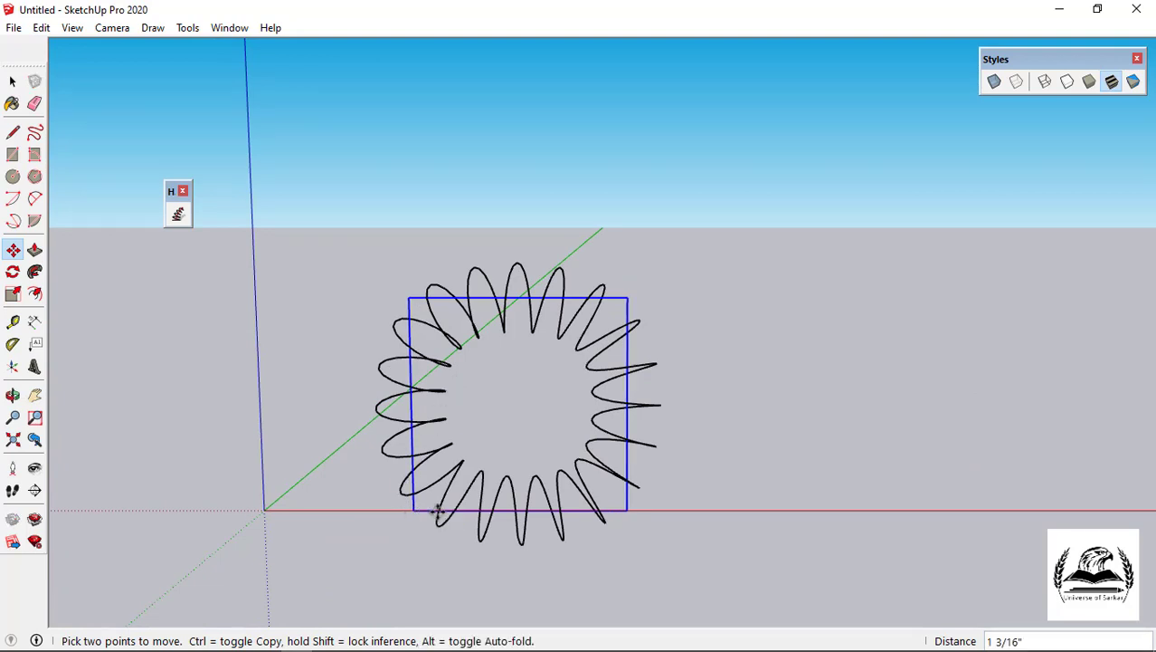
key(ctrl)
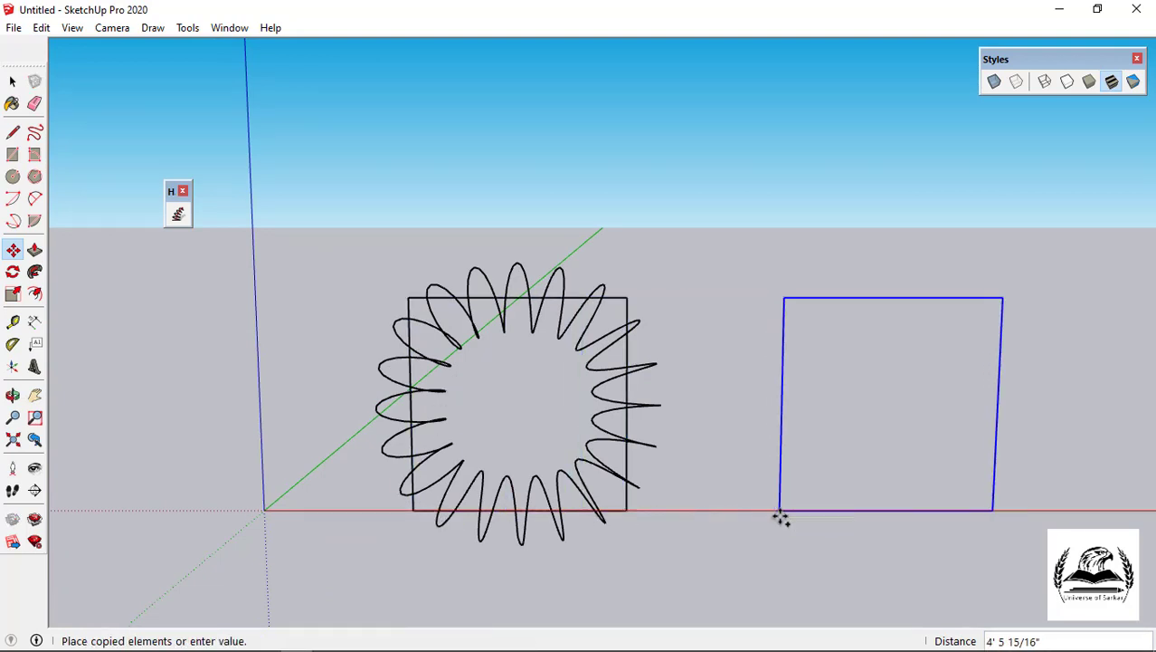
click(780, 516)
scroll(382, 375, down, 3)
scroll(937, 443, up, 1)
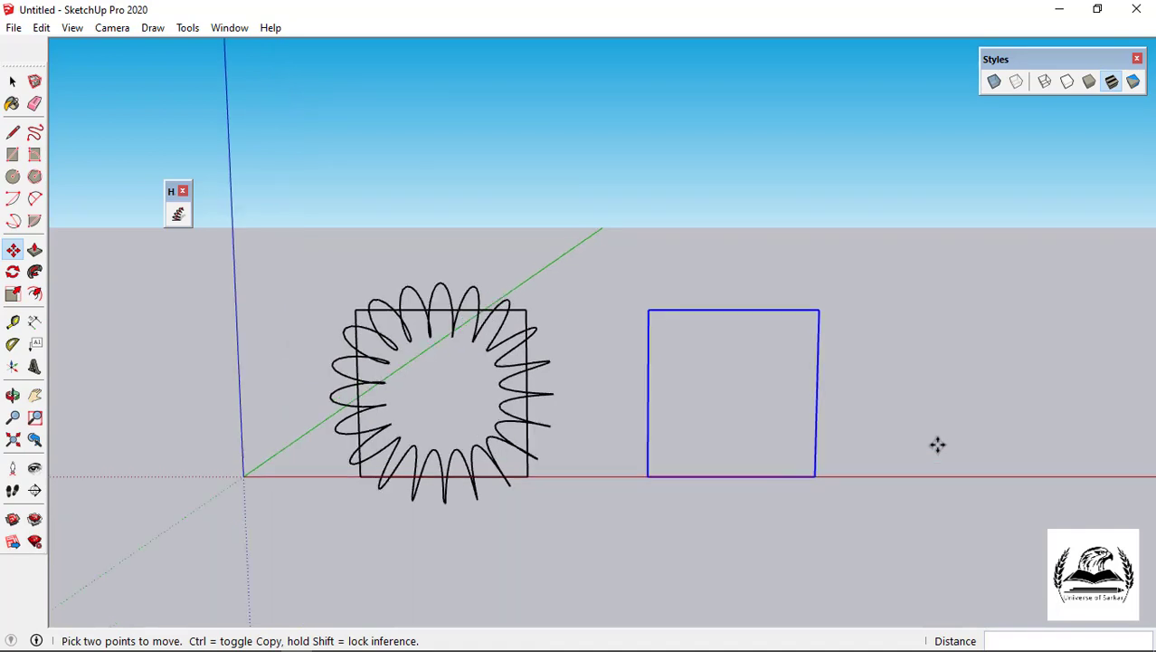
Generate a helix along the copied square with Adherence to the curve set to 1
click(180, 215)
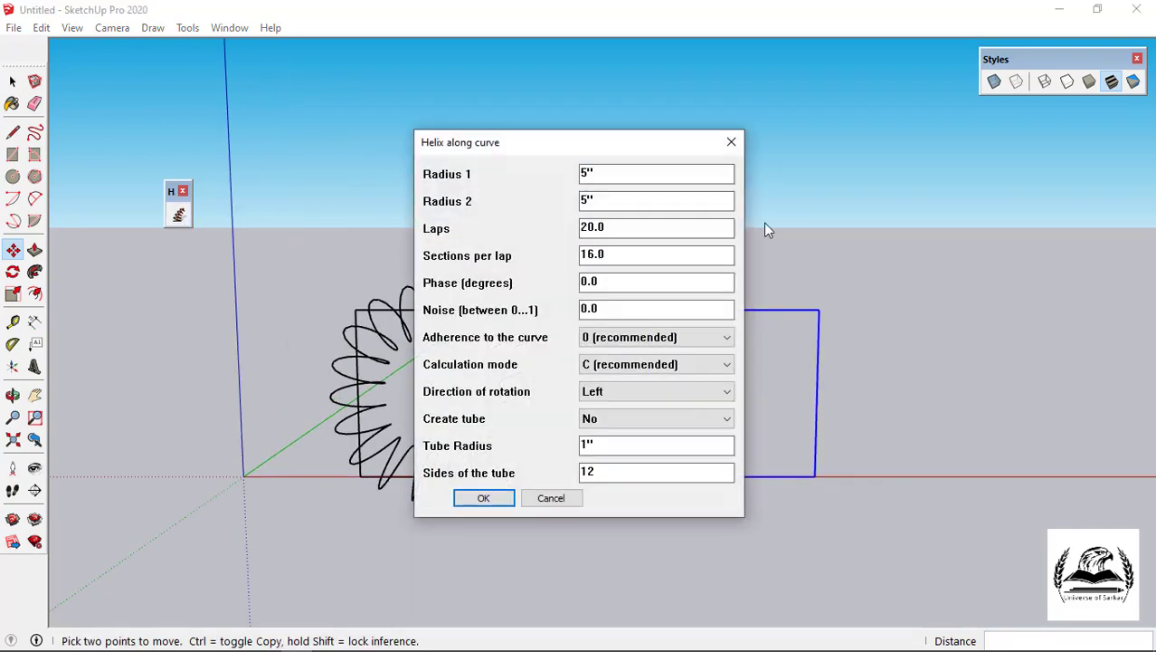
click(599, 342)
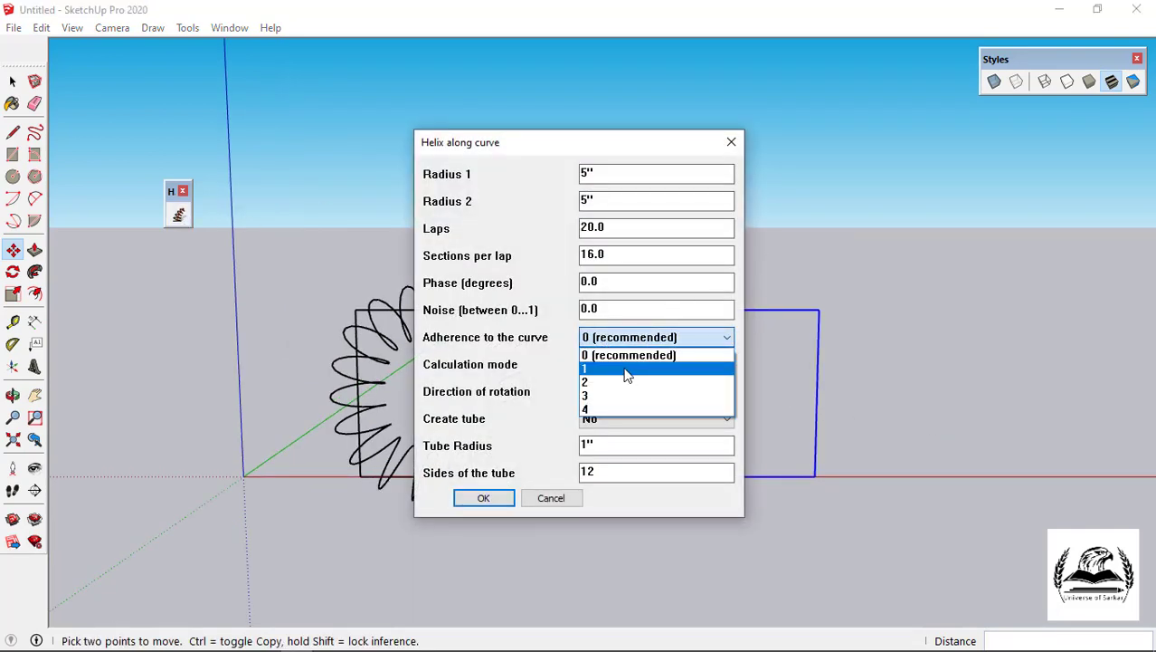
click(625, 368)
click(507, 500)
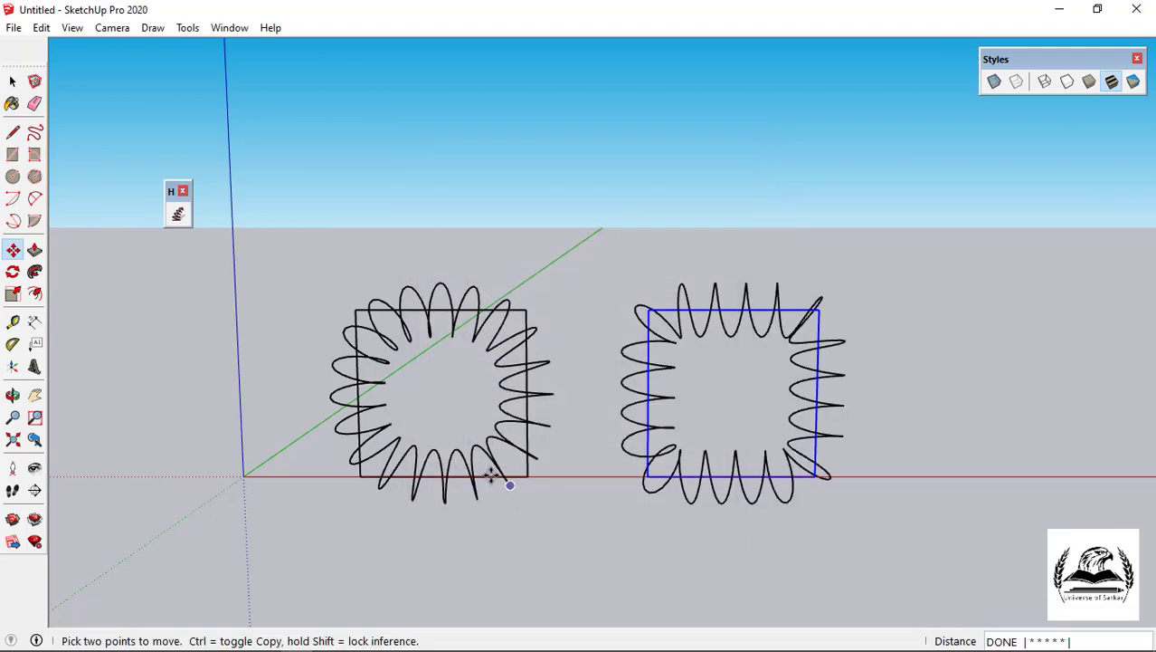
Copy the second square along the red axis to place a third square beyond its helix
scroll(342, 404, down, 2)
scroll(639, 429, up, 5)
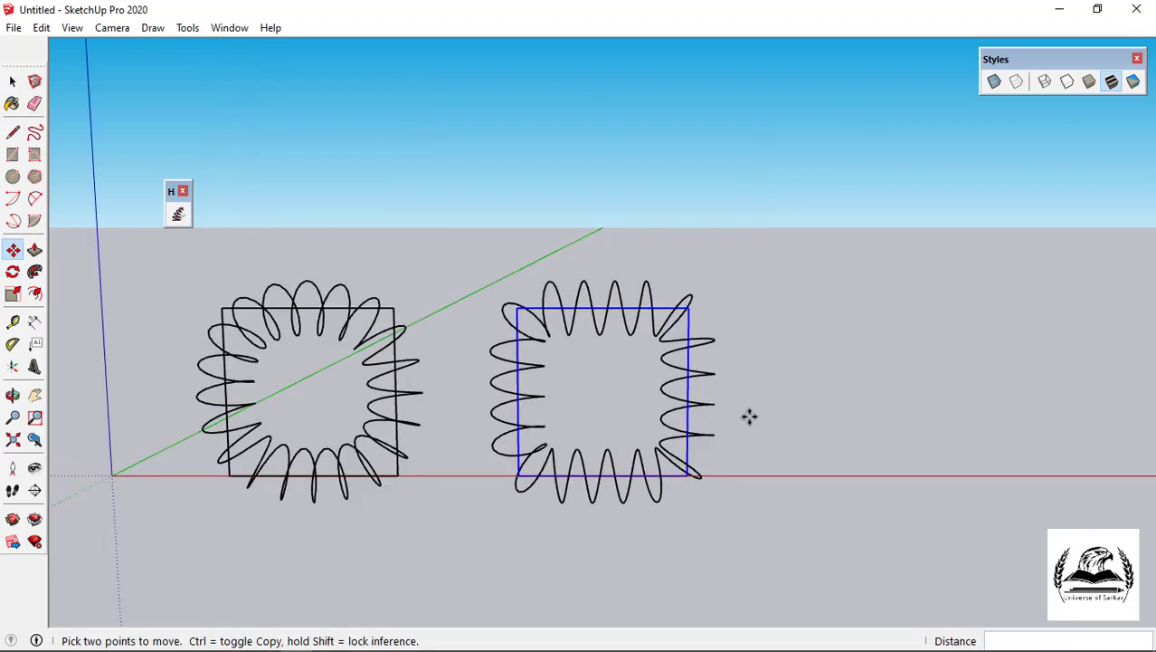
click(422, 501)
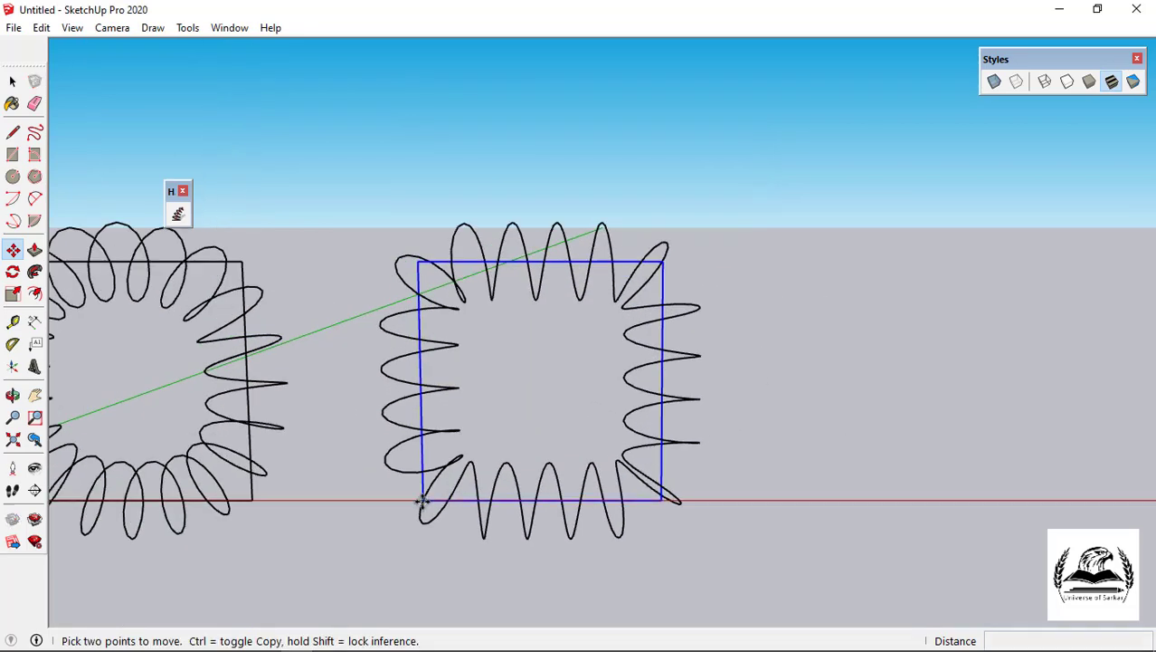
key(ctrl)
click(784, 499)
scroll(547, 465, down, 3)
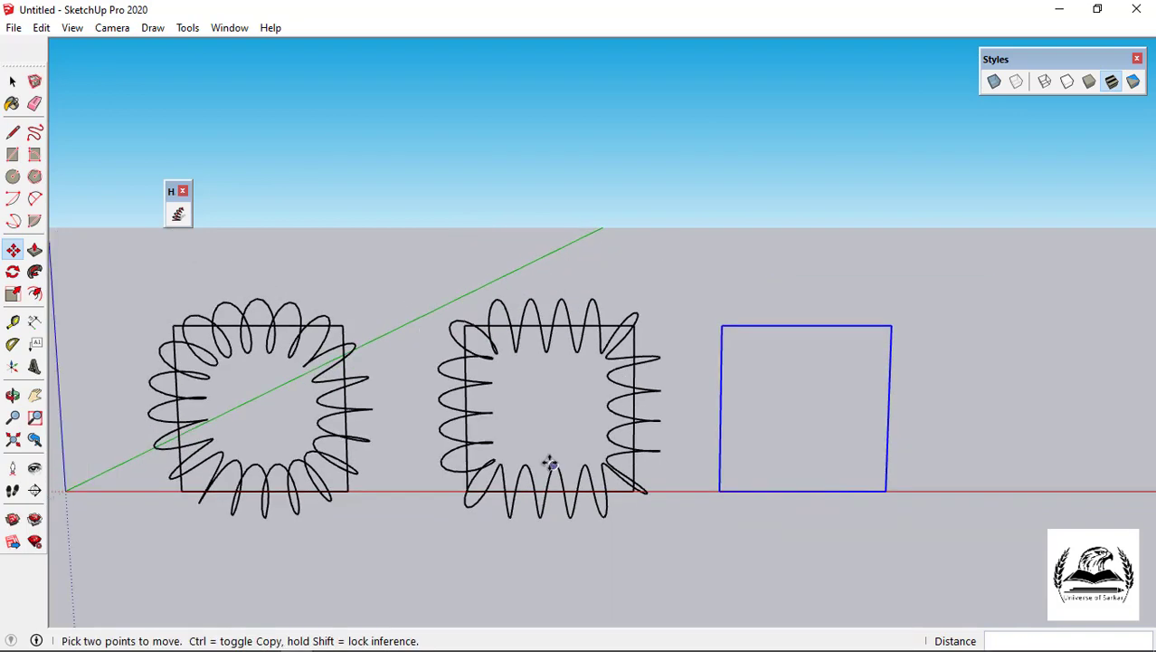
scroll(612, 467, up, 2)
scroll(903, 450, up, 1)
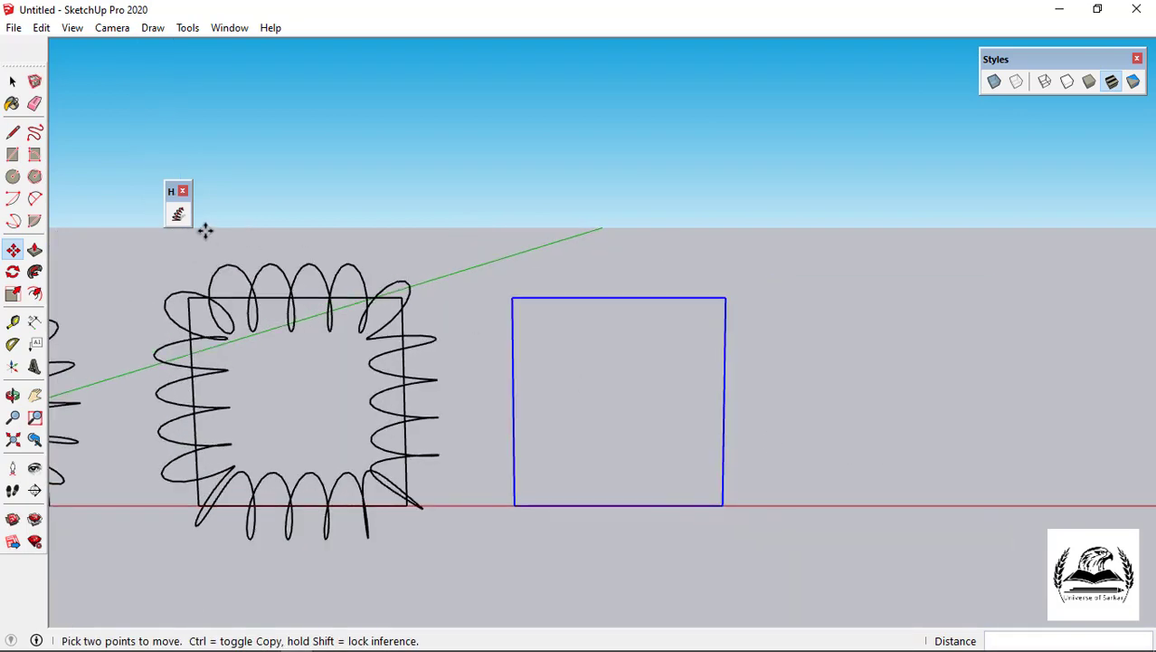
Generate a helix along the third square with Adherence to the curve set to 4
click(178, 214)
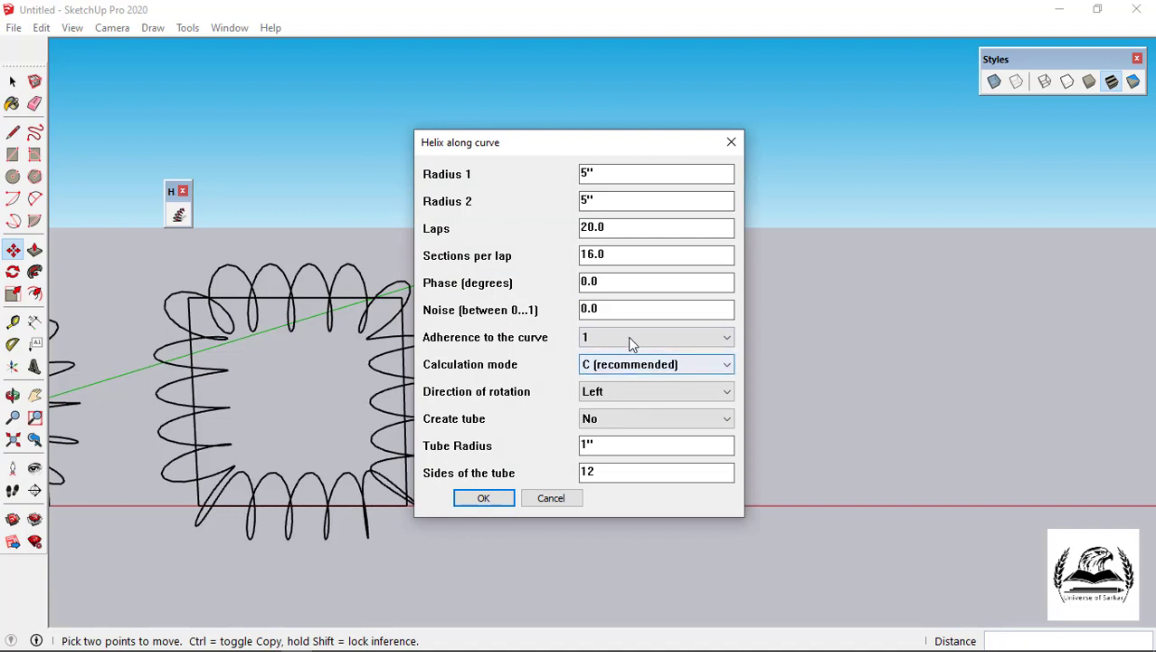
click(628, 336)
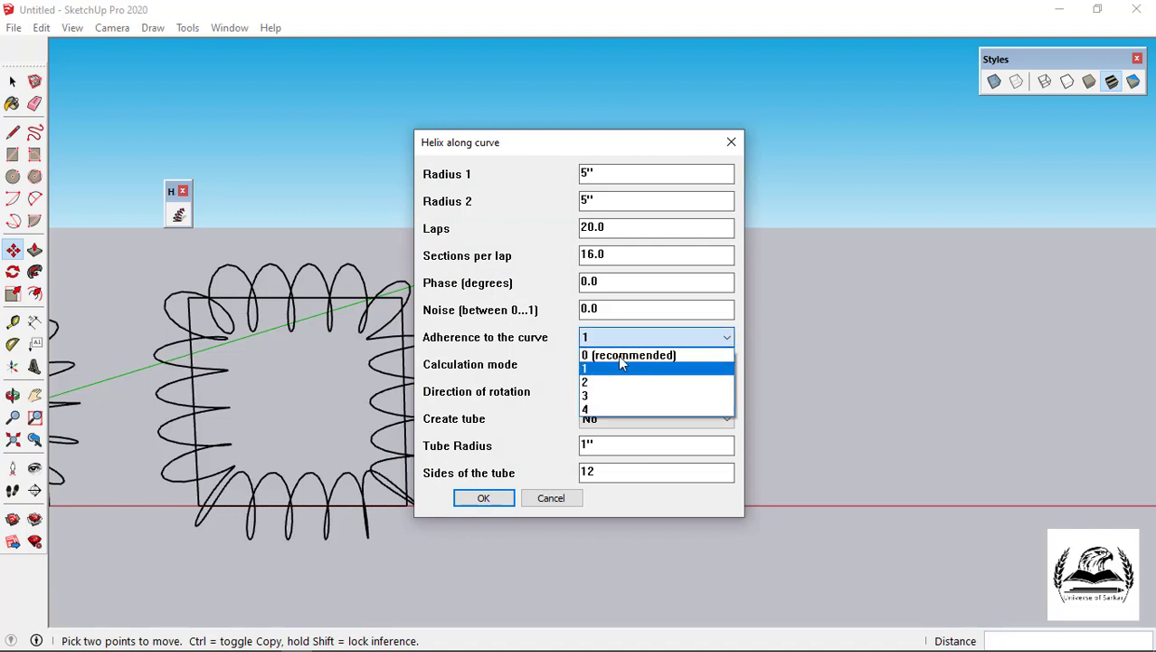
click(601, 409)
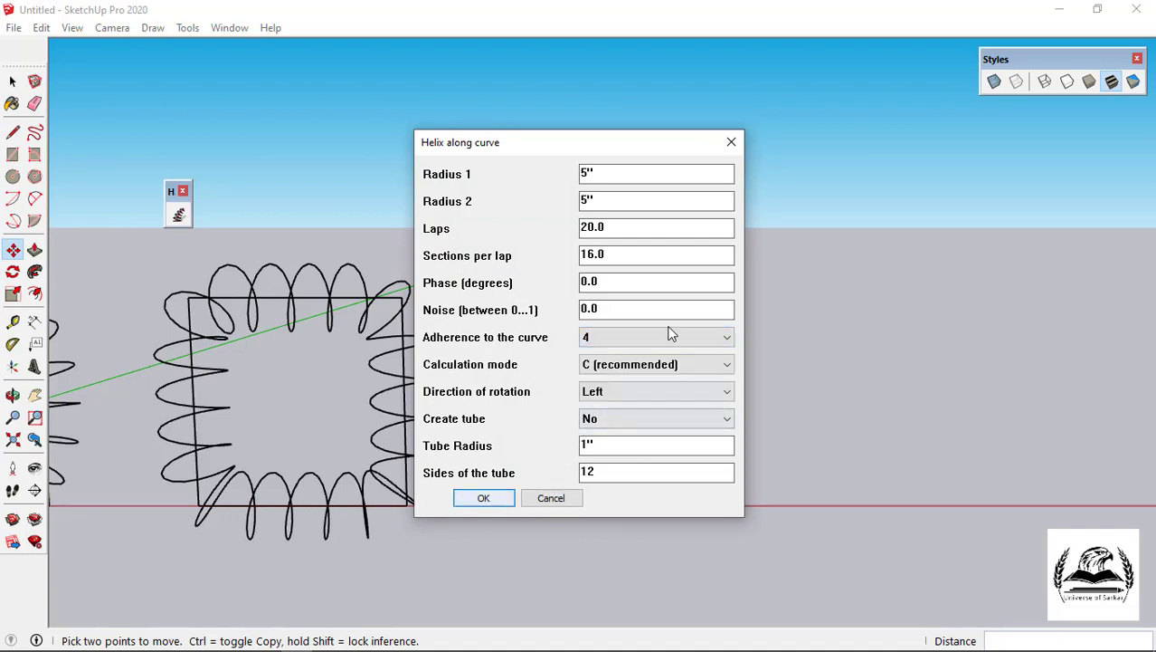
click(494, 499)
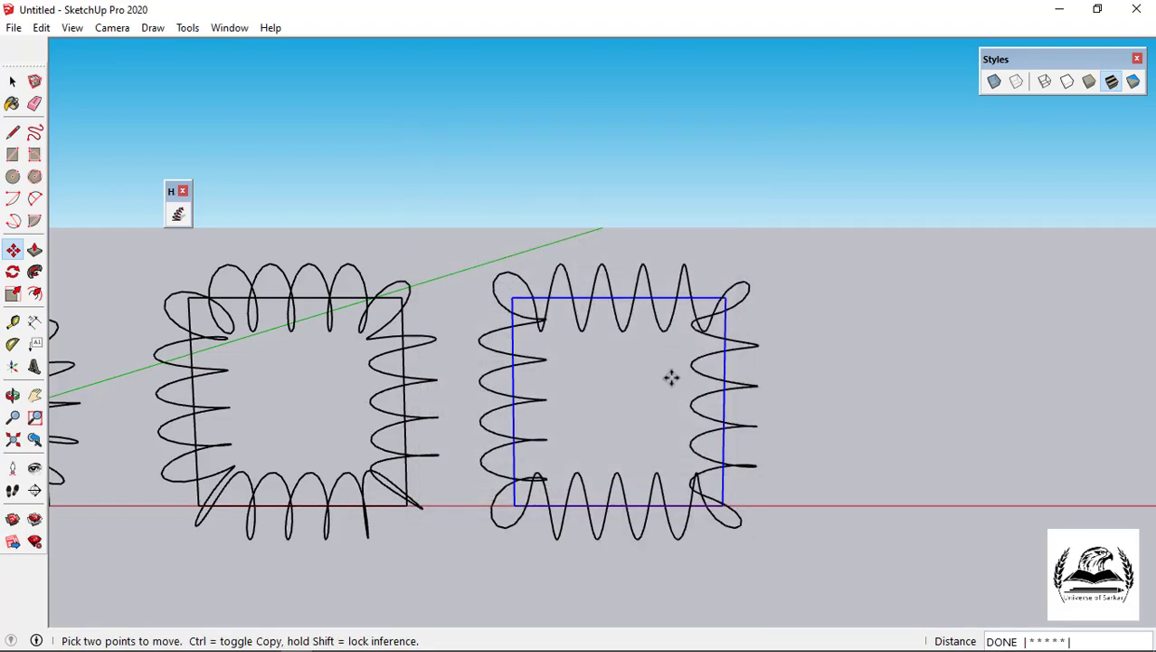
Examine the third square's helix from several angles and review the calculation modes offered by Helix along curve
middle_drag(543, 328, 622, 338)
key(m)
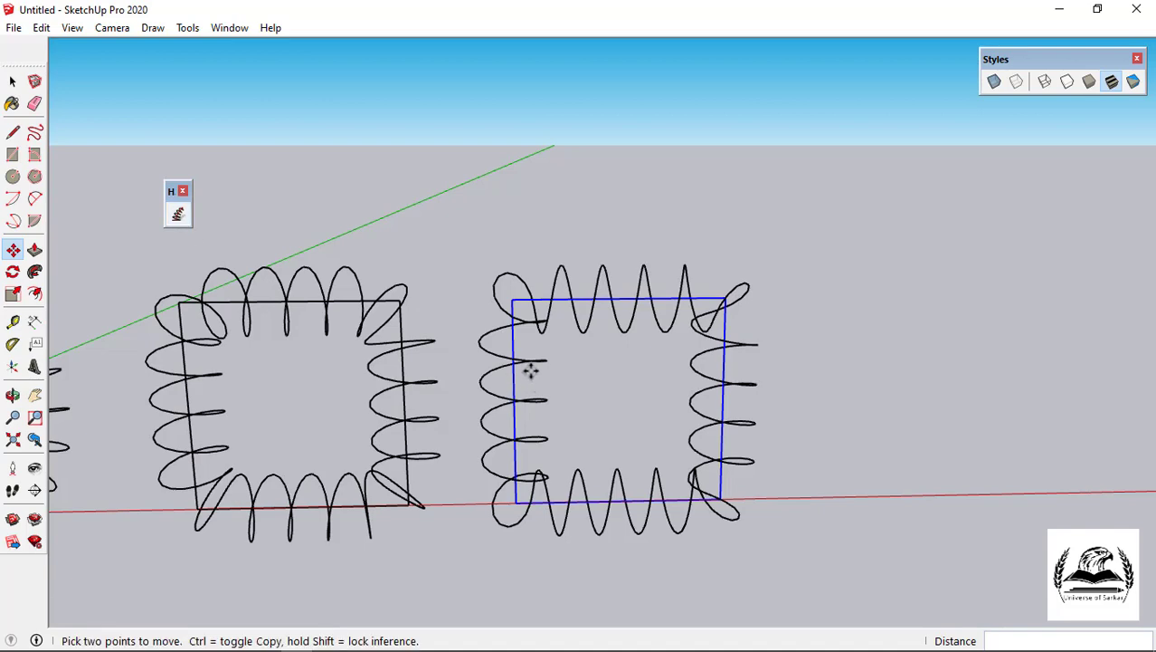
middle_drag(529, 369, 392, 297)
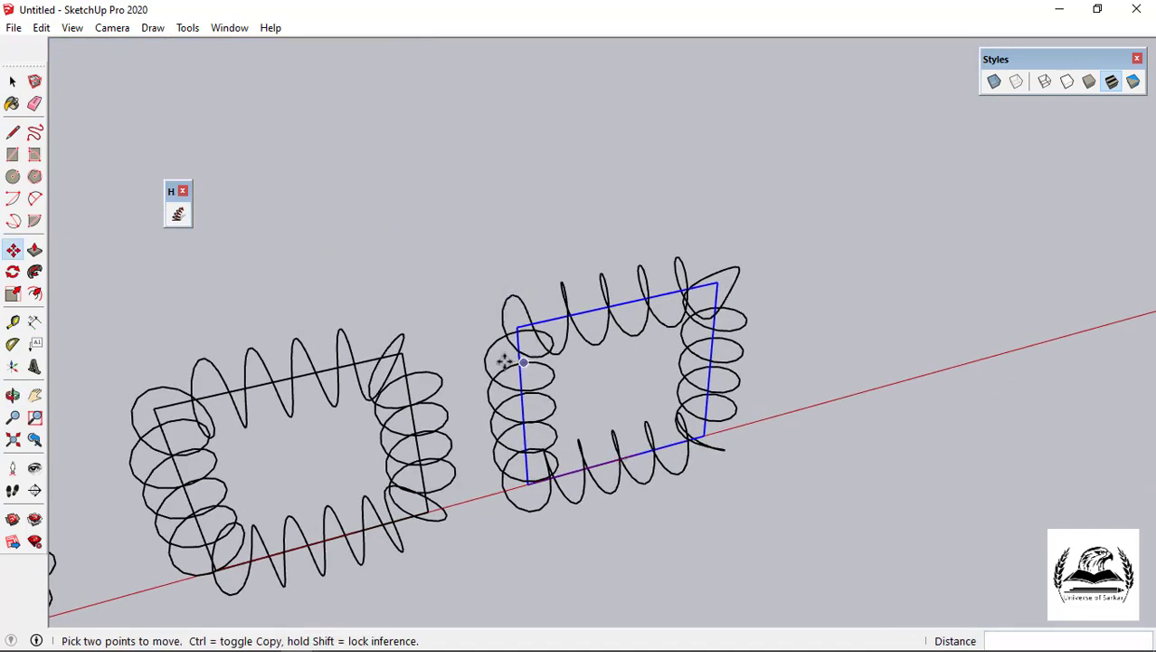
middle_drag(506, 360, 391, 319)
click(184, 217)
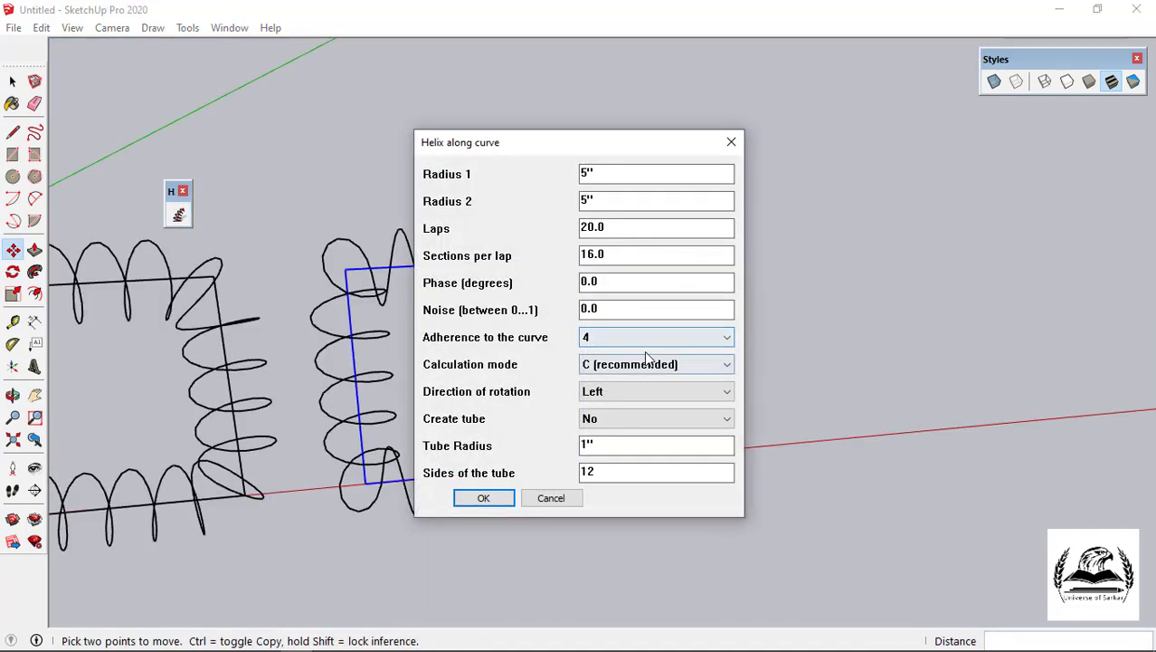
click(622, 365)
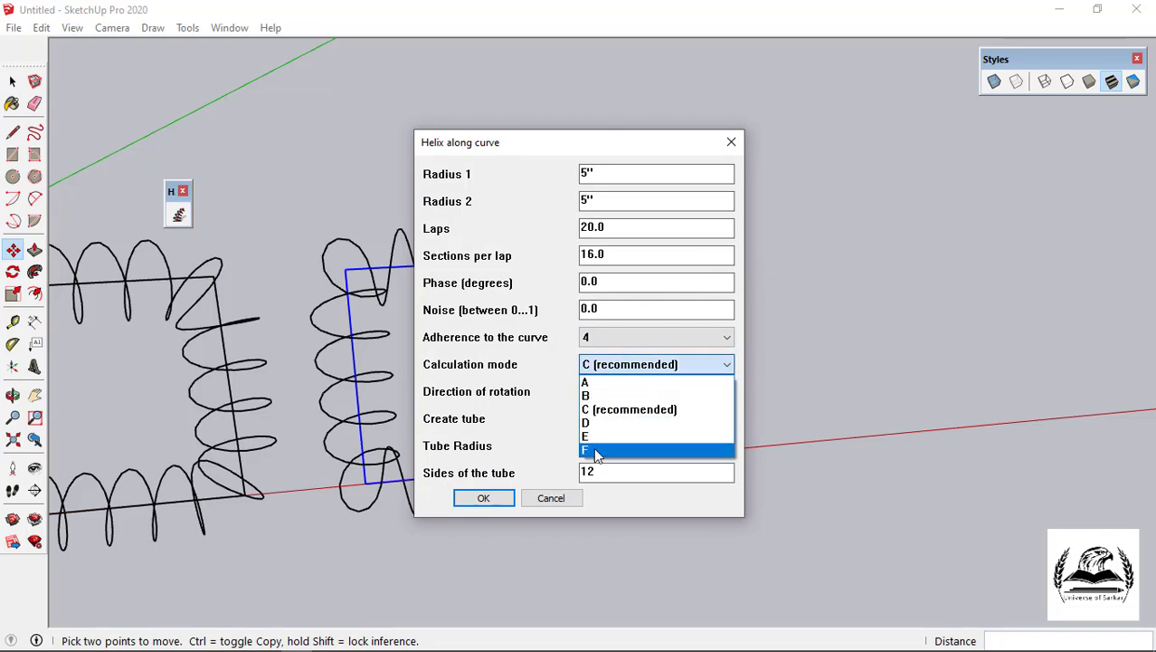
click(631, 149)
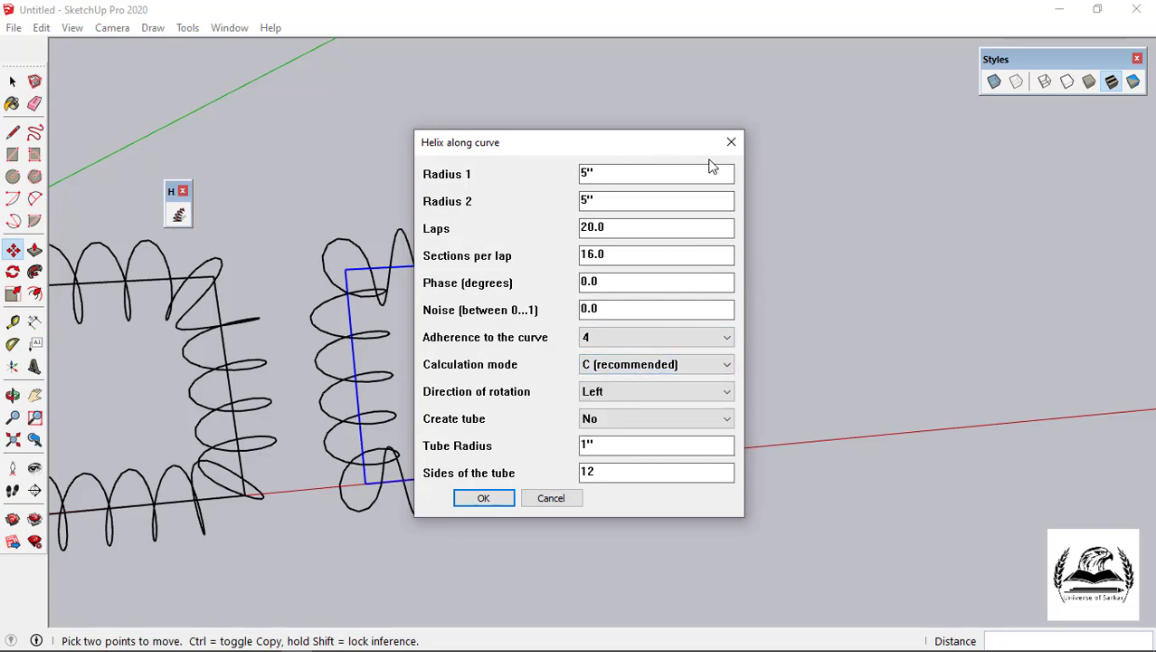
click(731, 145)
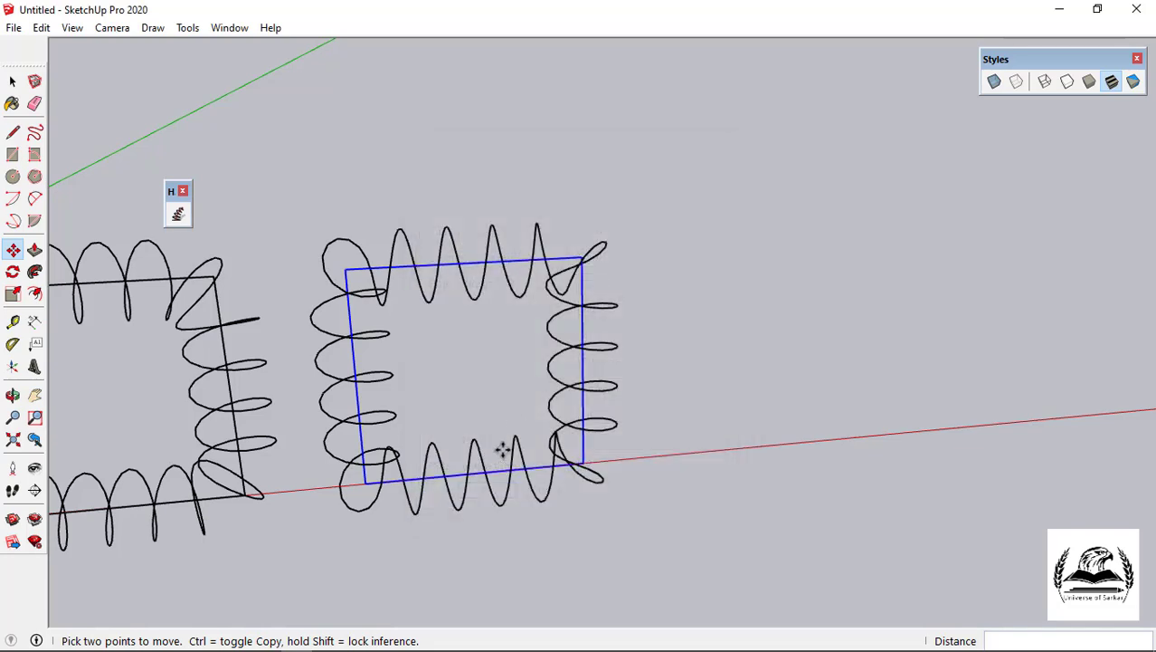
Move the third square about 4' 8" along the red axis, out of its helix
click(366, 482)
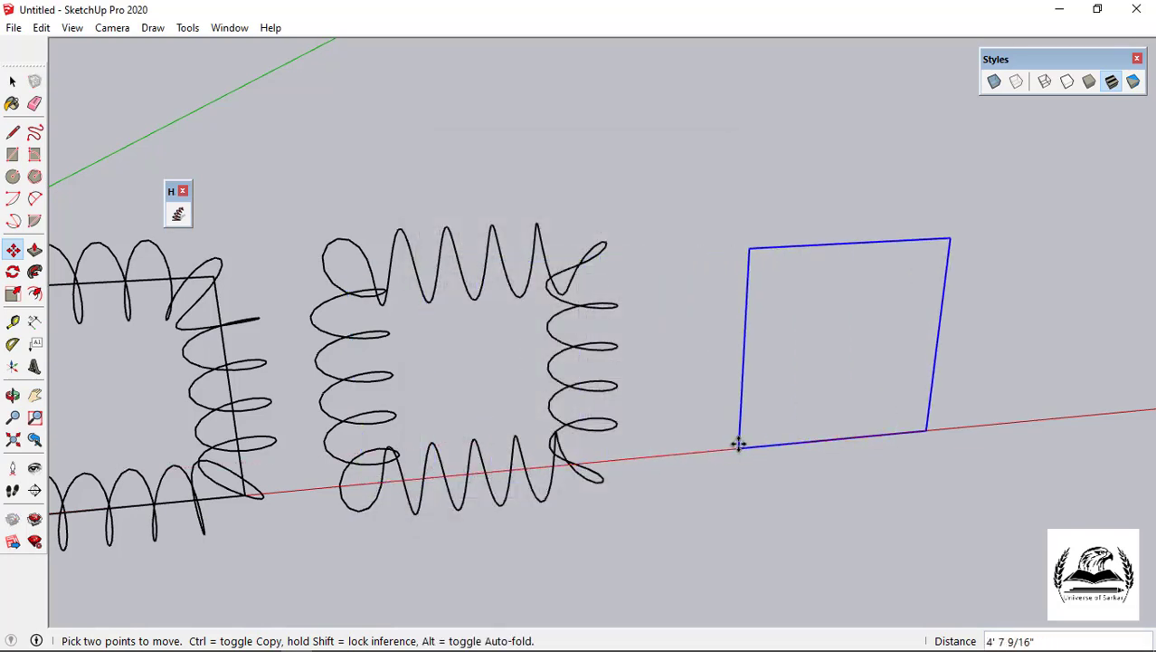
click(738, 444)
scroll(588, 424, down, 3)
scroll(910, 402, up, 3)
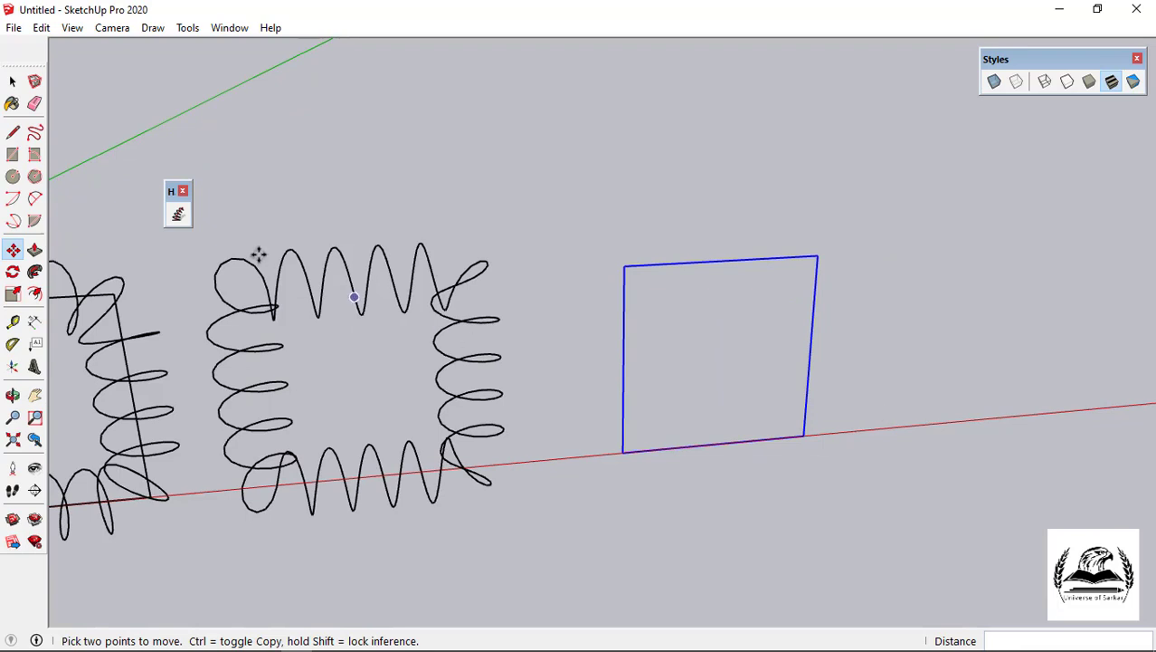
Try to generate a helix along the moved square with Adherence to the curve at 0 (recommended) and Calculation mode A
click(178, 215)
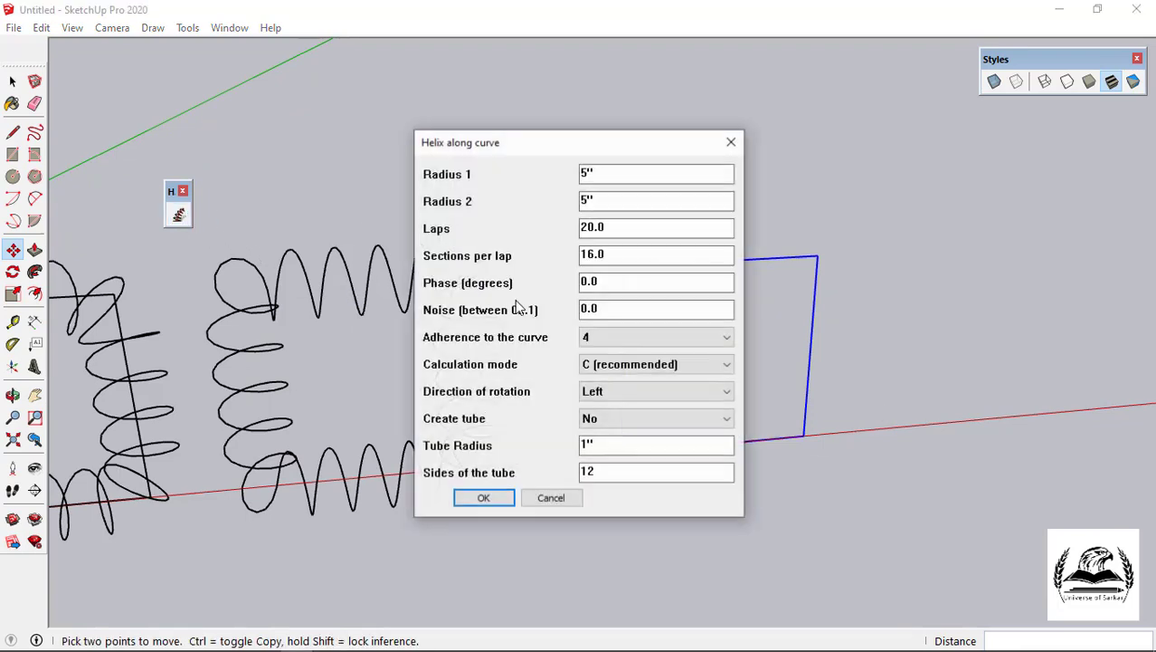
click(645, 339)
click(605, 353)
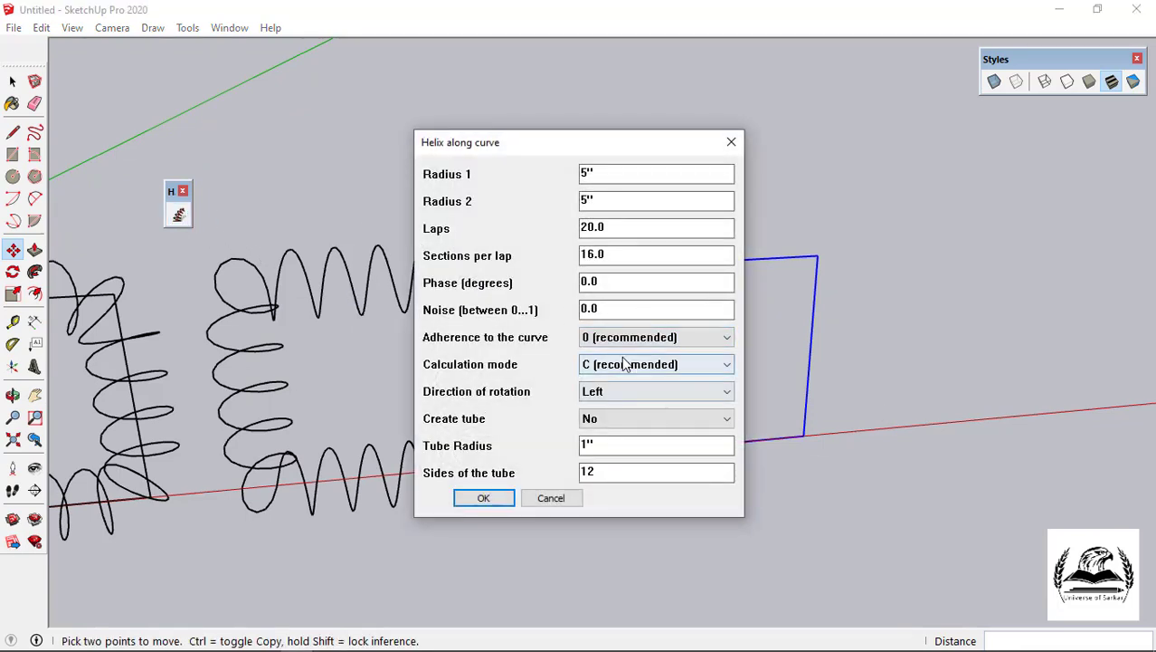
click(624, 362)
click(674, 378)
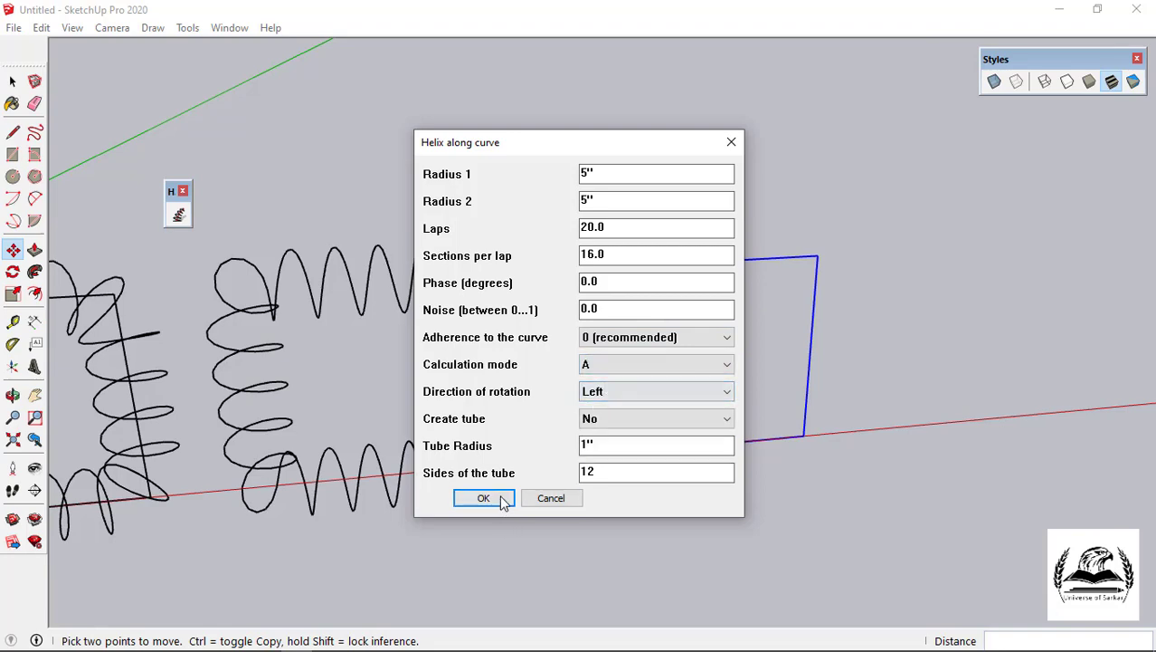
click(484, 498)
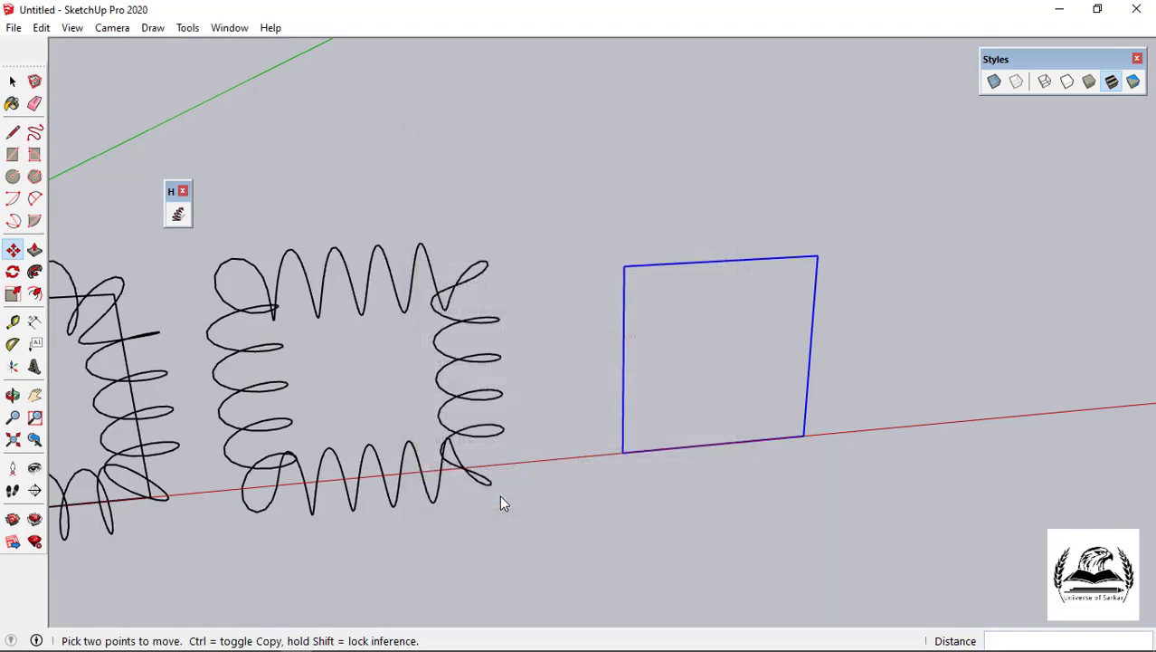
Generate a helix along the moved square with Adherence to the curve at 4 and Calculation mode C (recommended)
click(178, 213)
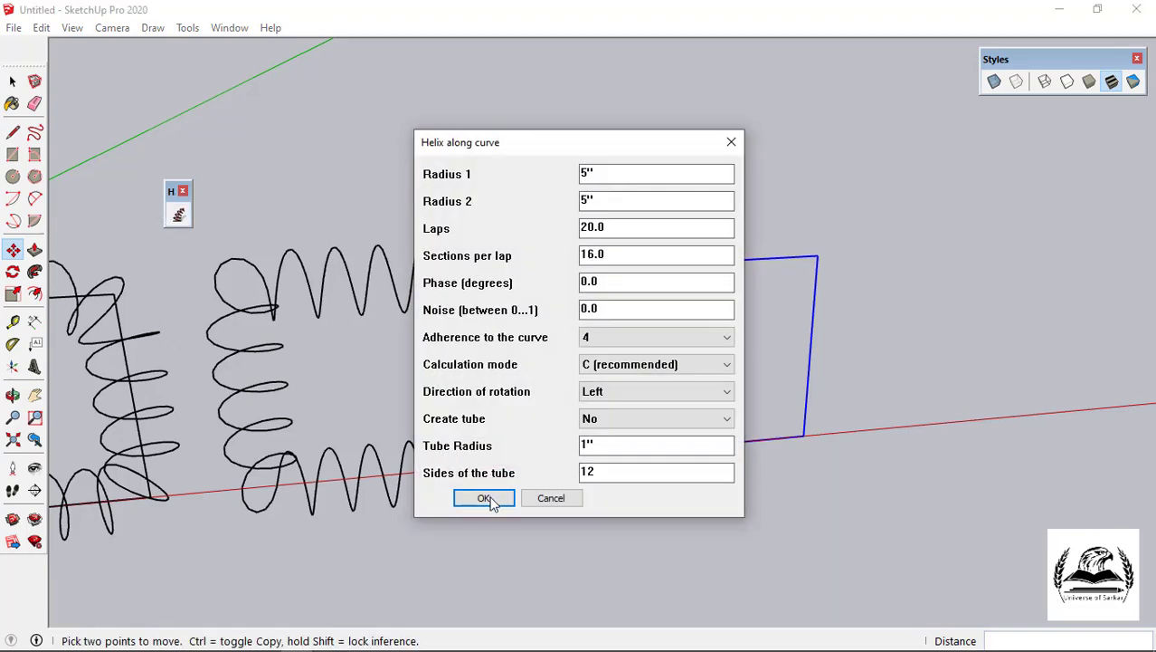
click(486, 498)
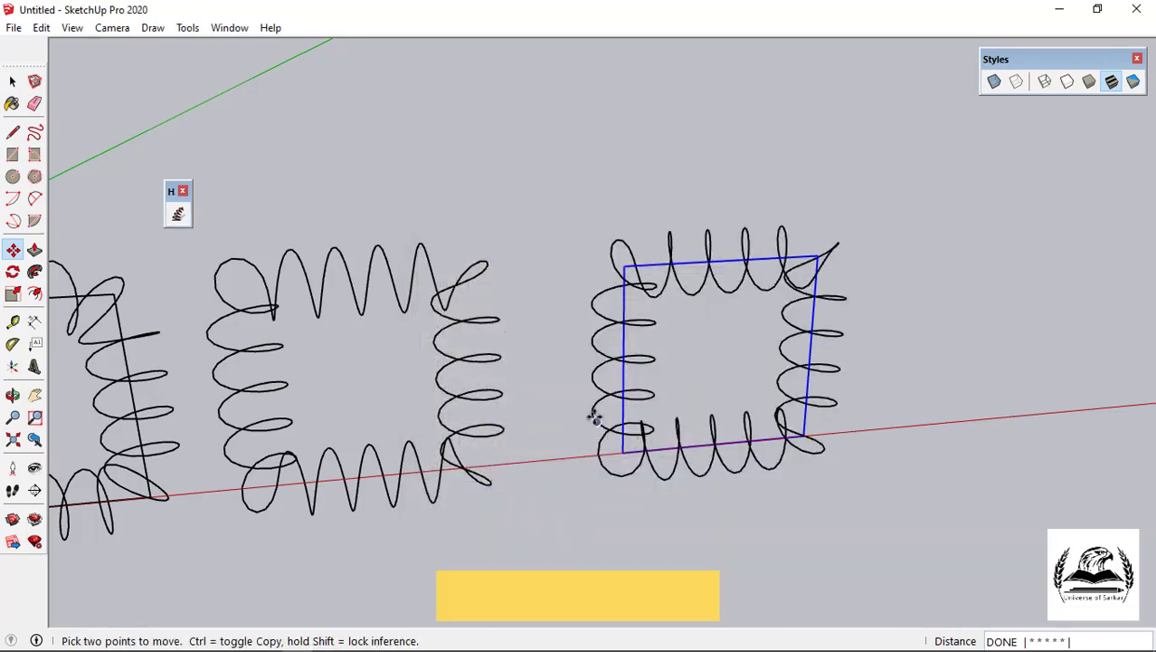
middle_drag(594, 416, 794, 260)
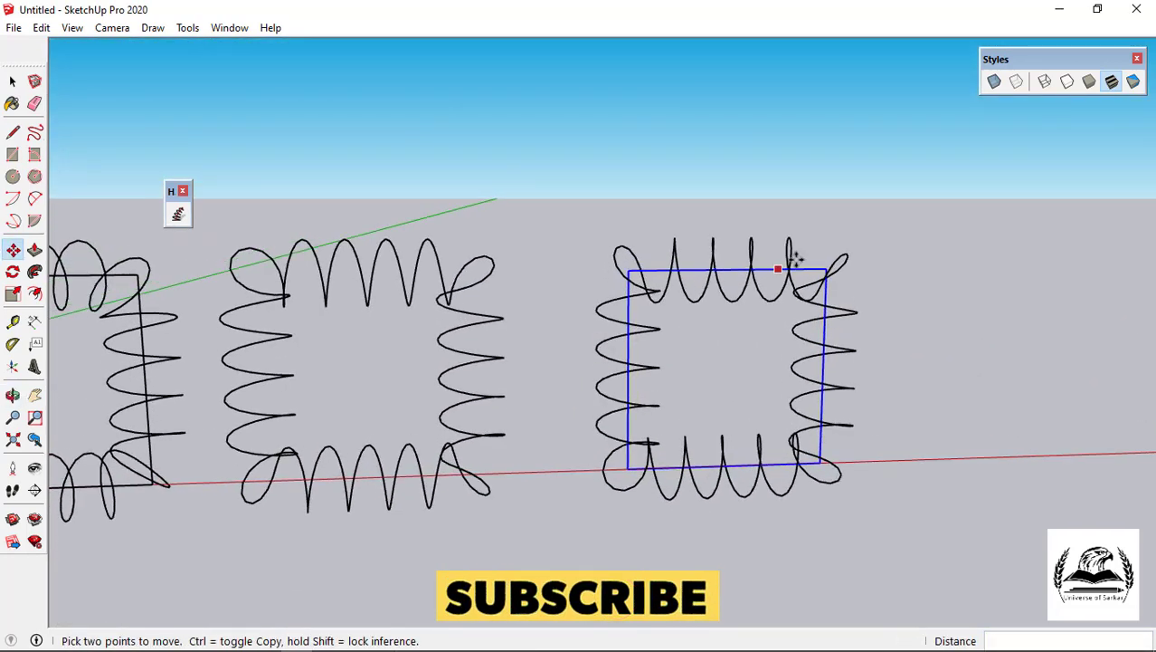
scroll(796, 260, down, 2)
scroll(918, 271, up, 5)
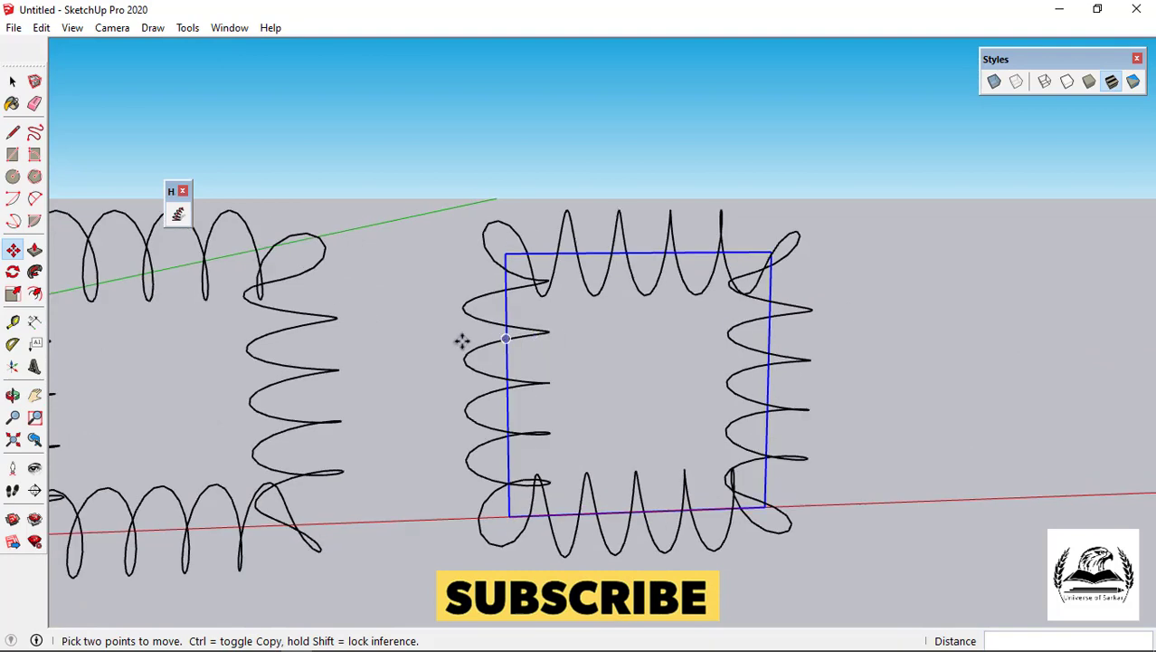
Draw a vertical line in the empty area beyond the last square, ending near the red axis
scroll(461, 340, down, 5)
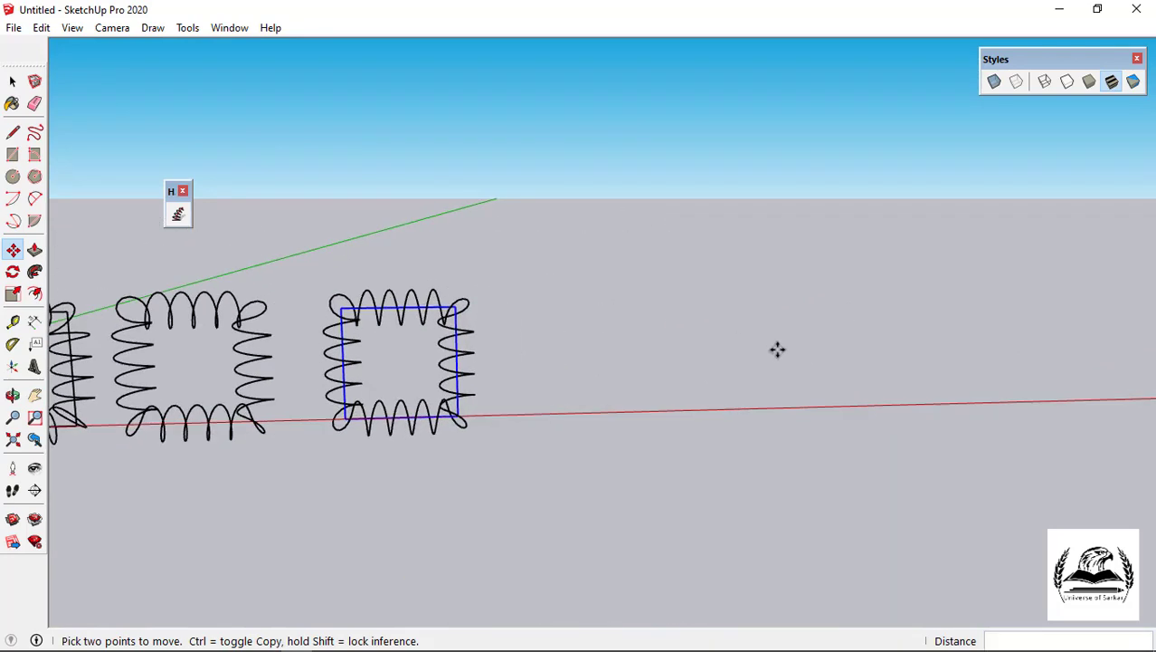
scroll(778, 349, up, 1)
scroll(777, 349, up, 1)
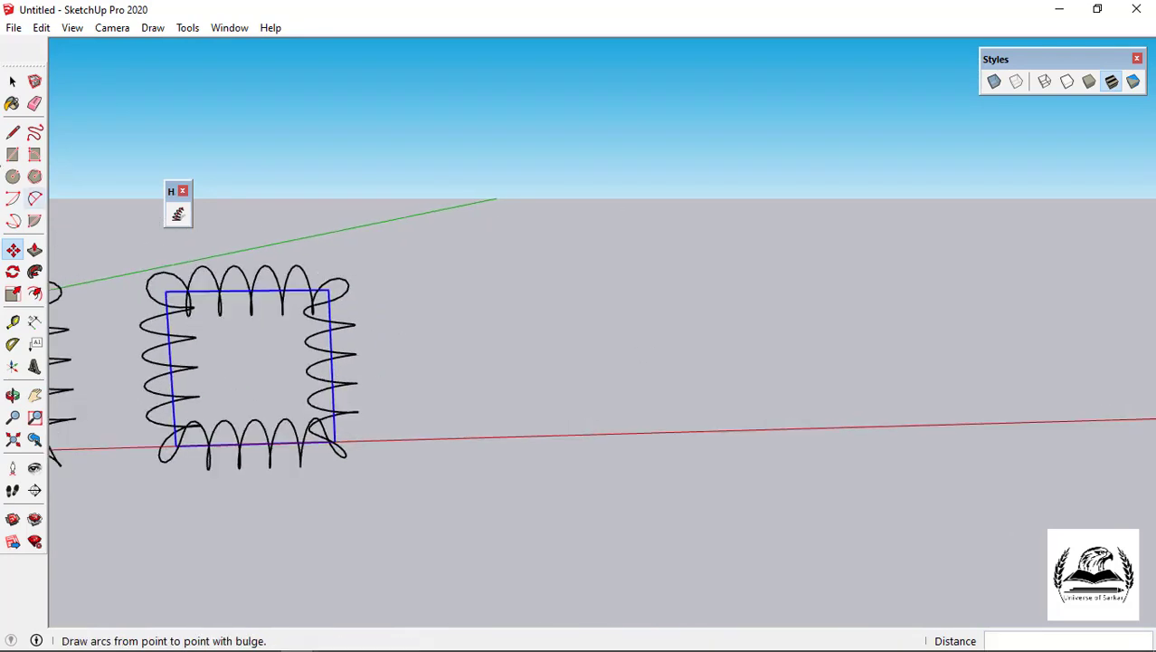
click(13, 132)
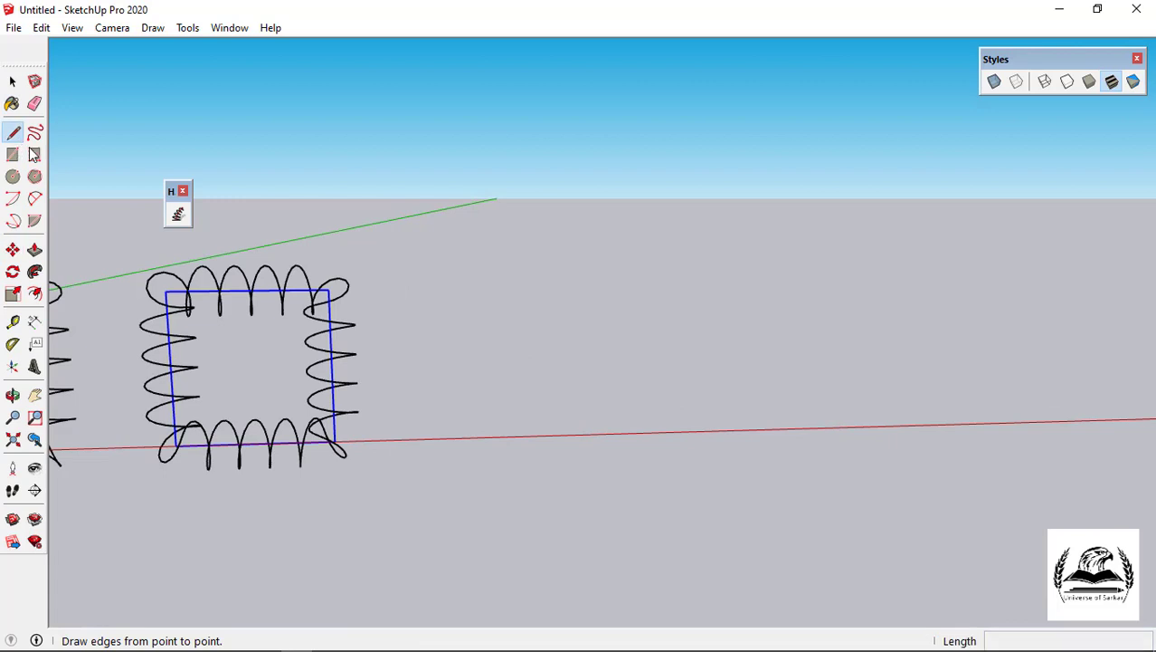
click(626, 182)
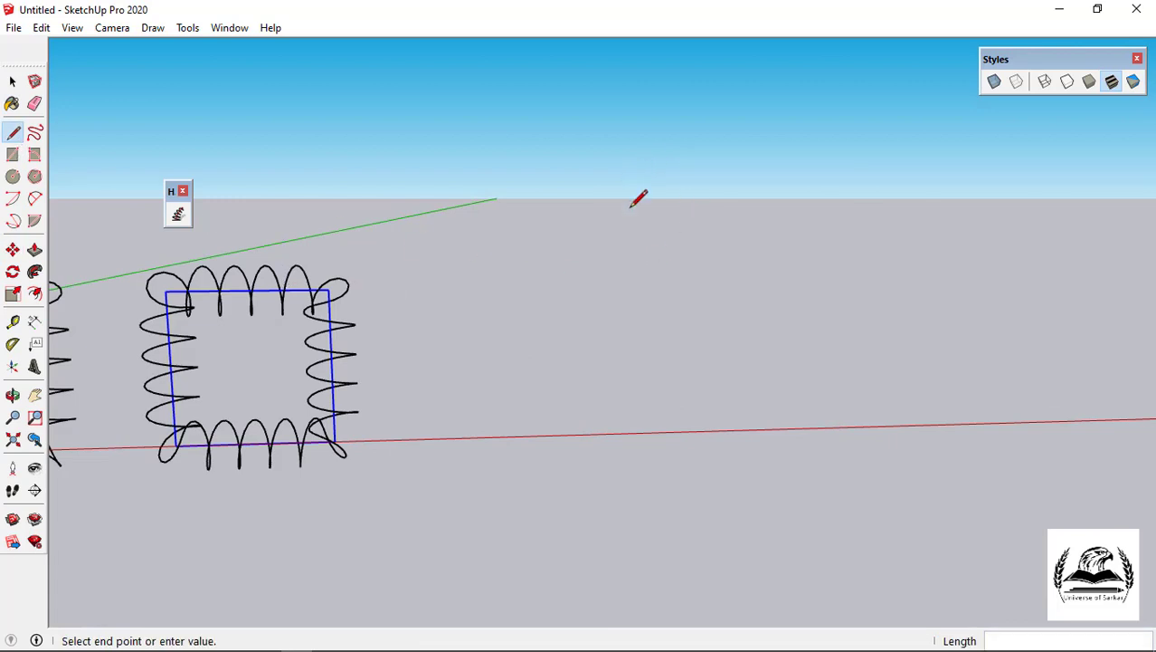
click(625, 427)
key(space)
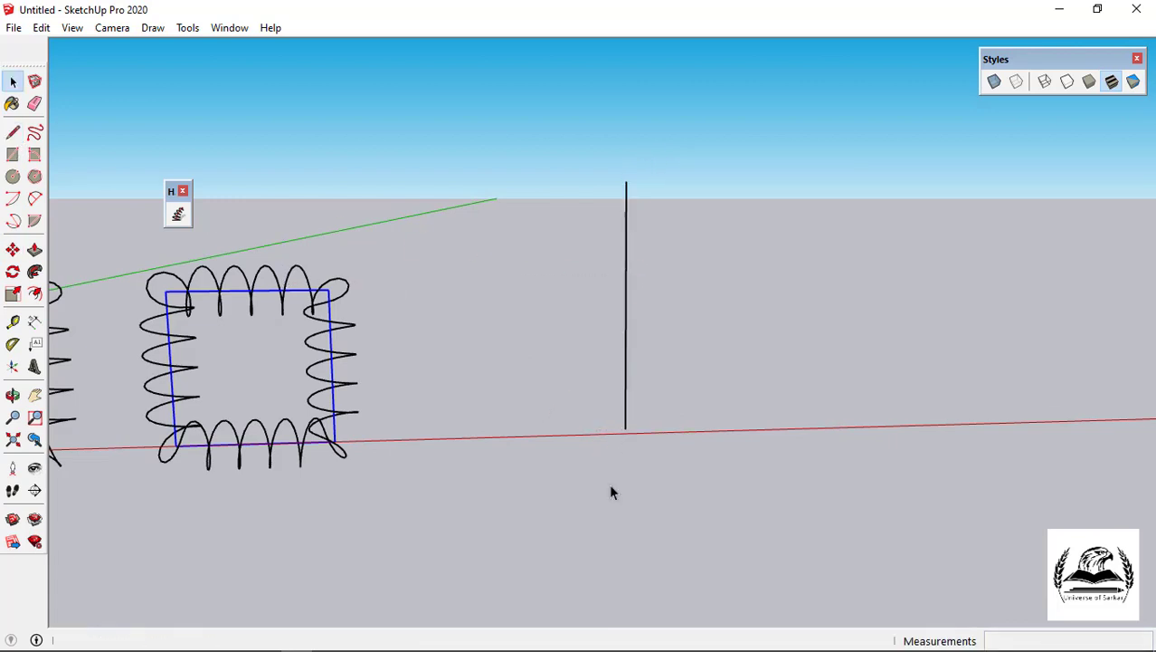
Generate a helix along the vertical line with Adherence to the curve set to 0 (recommended)
click(627, 337)
scroll(643, 217, up, 3)
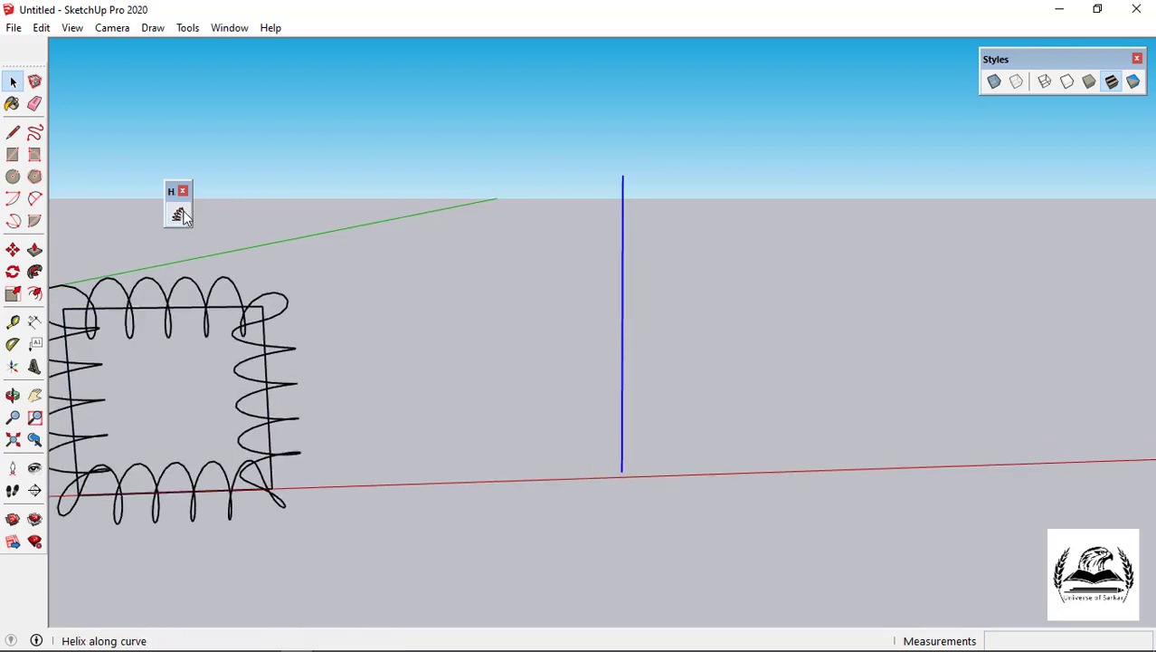
click(178, 215)
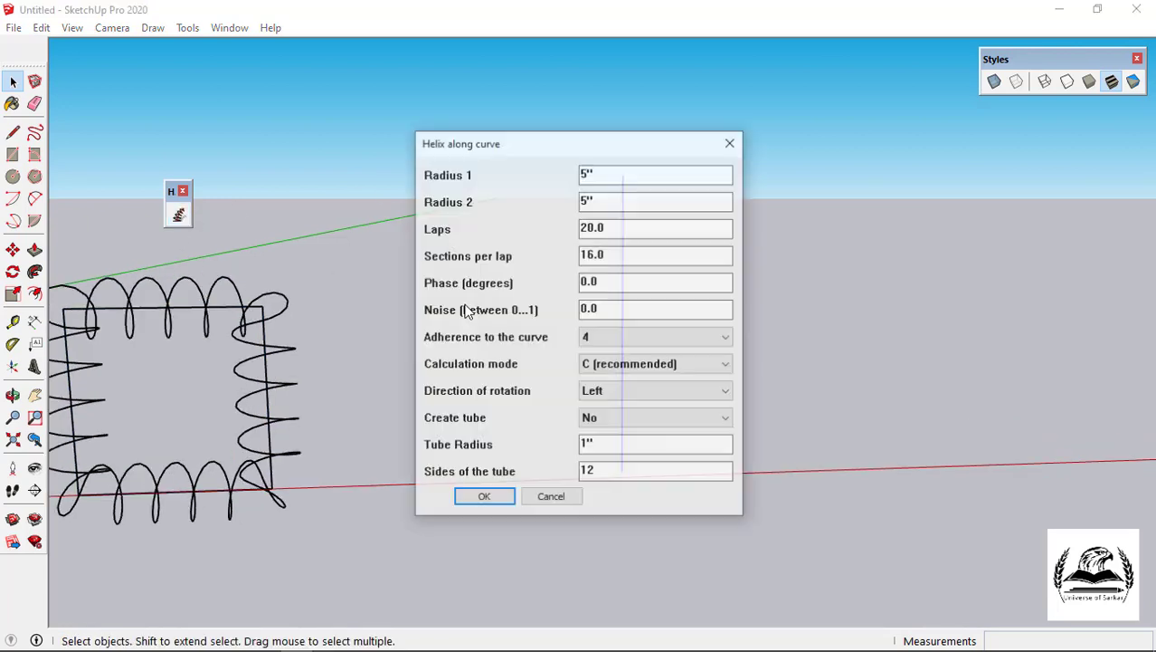
click(641, 340)
click(624, 354)
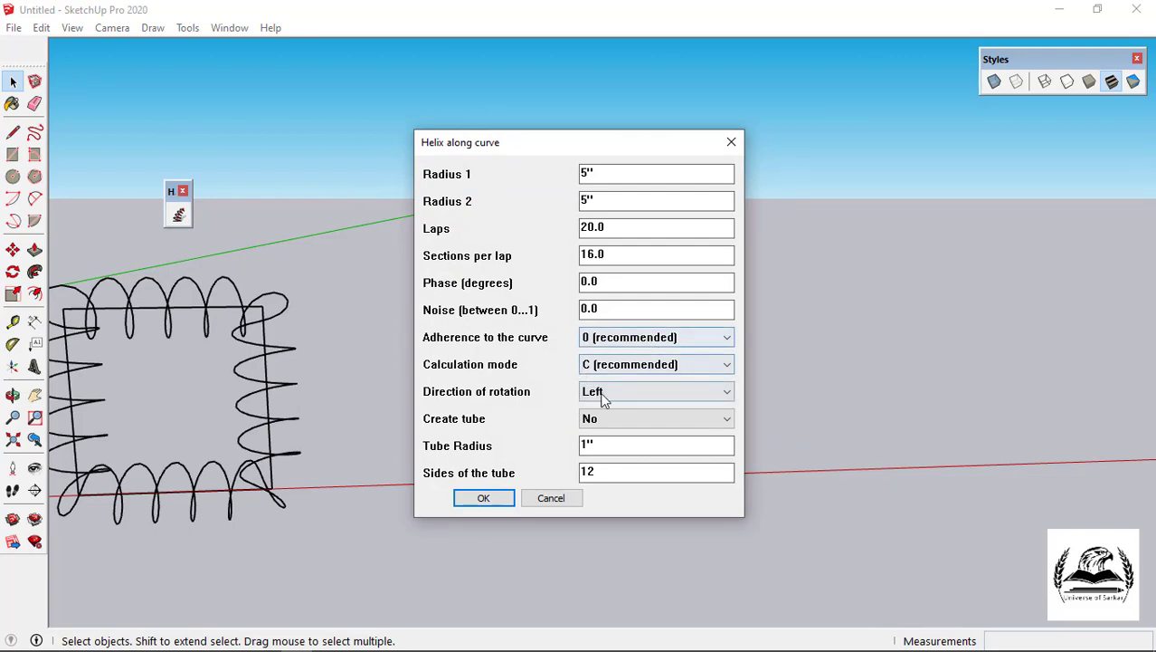
drag(505, 145, 749, 194)
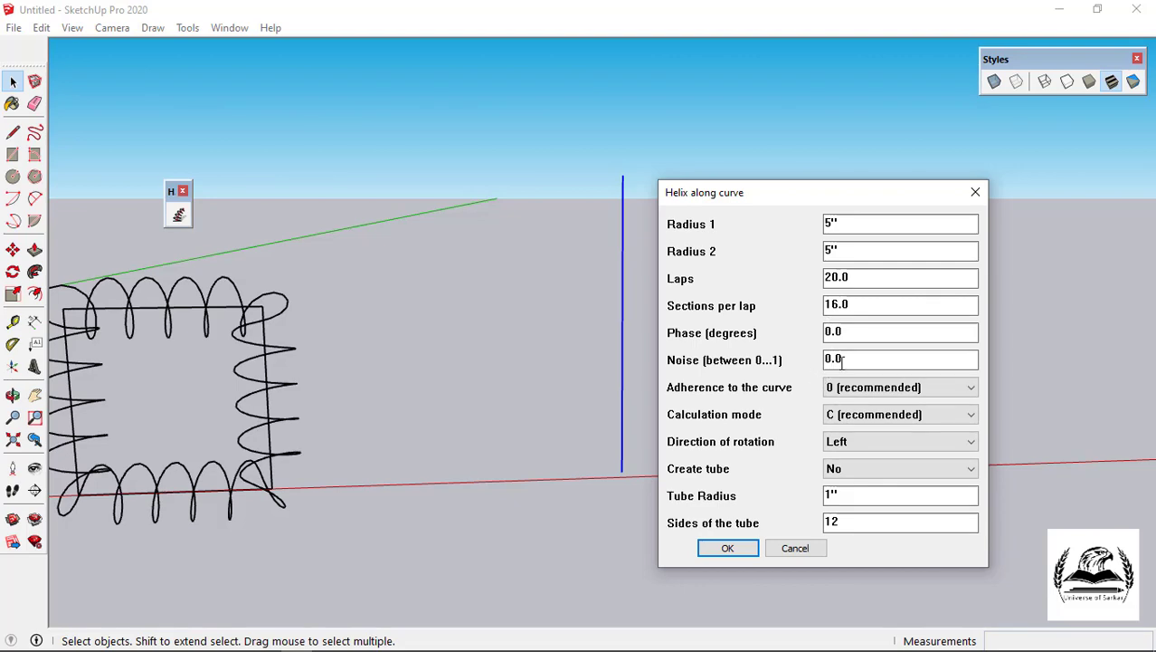
click(729, 548)
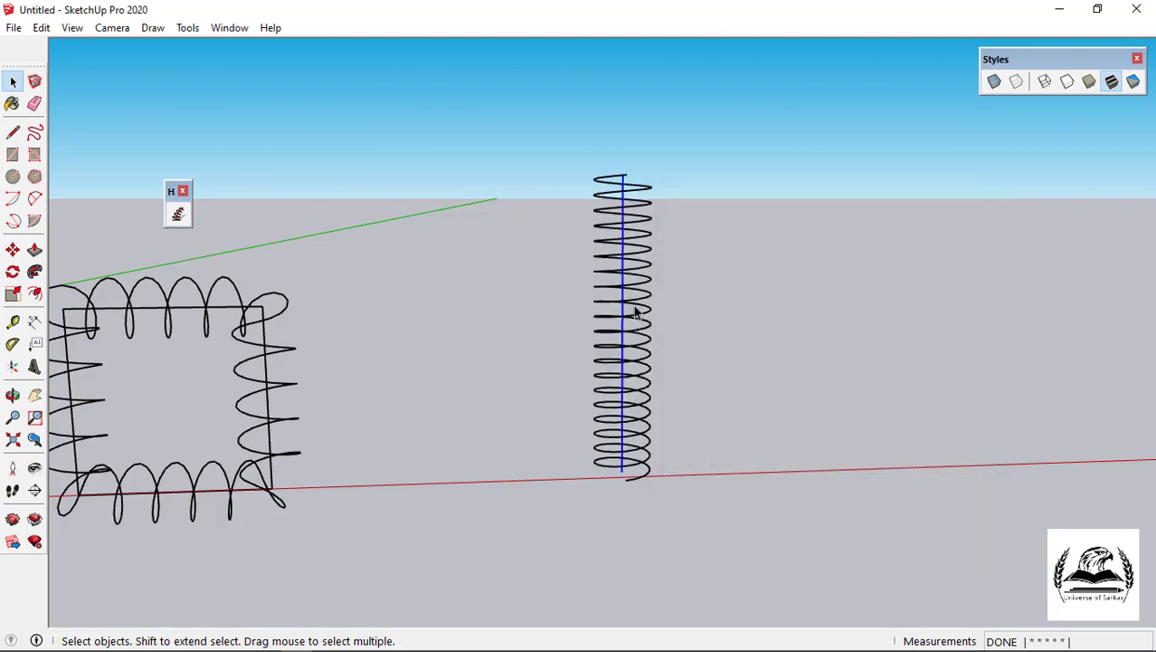
middle_drag(635, 310, 679, 355)
scroll(738, 319, up, 3)
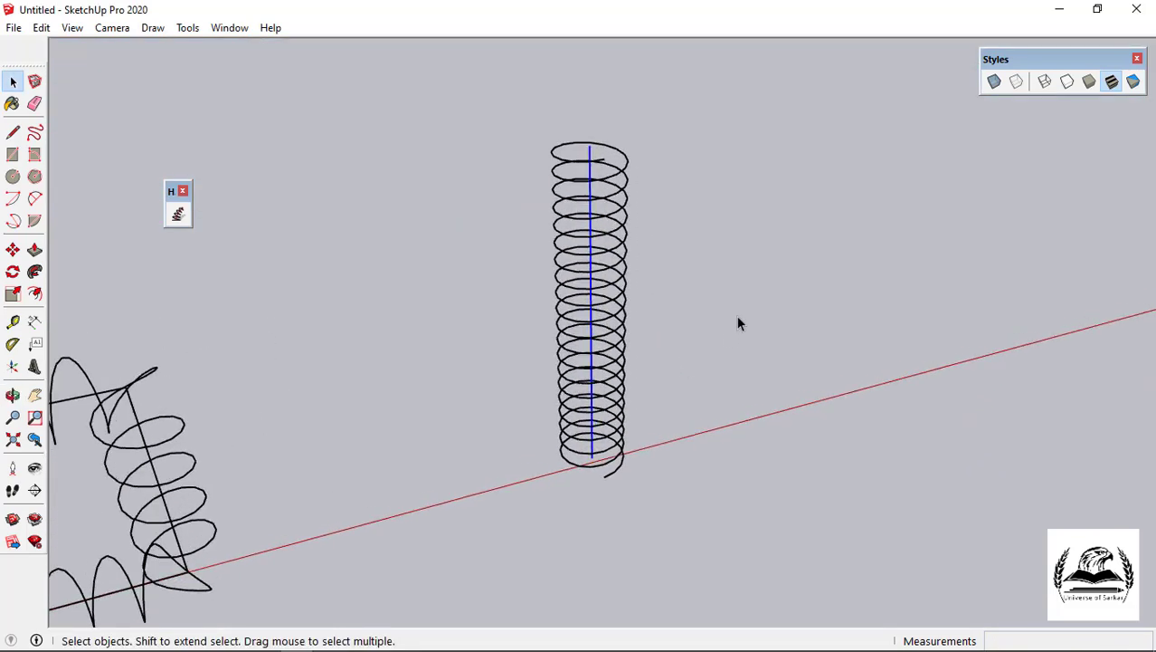
Undo the vertical line's helix and generate it again with Noise set to 1.0
key(ctrl+z)
click(177, 217)
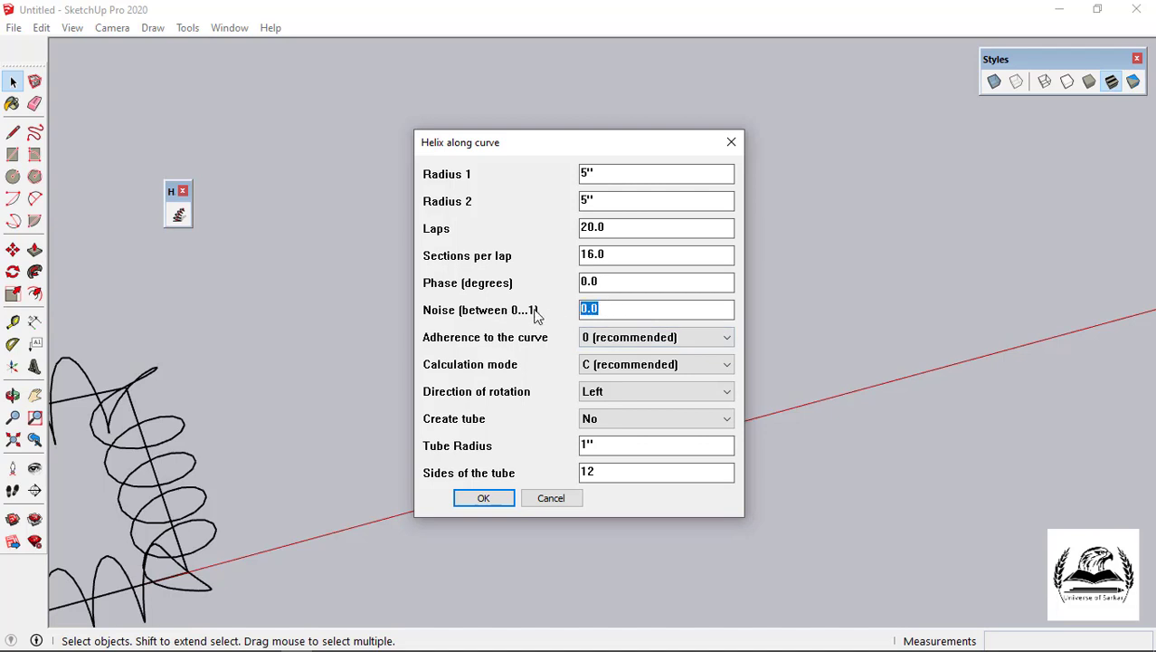
click(498, 498)
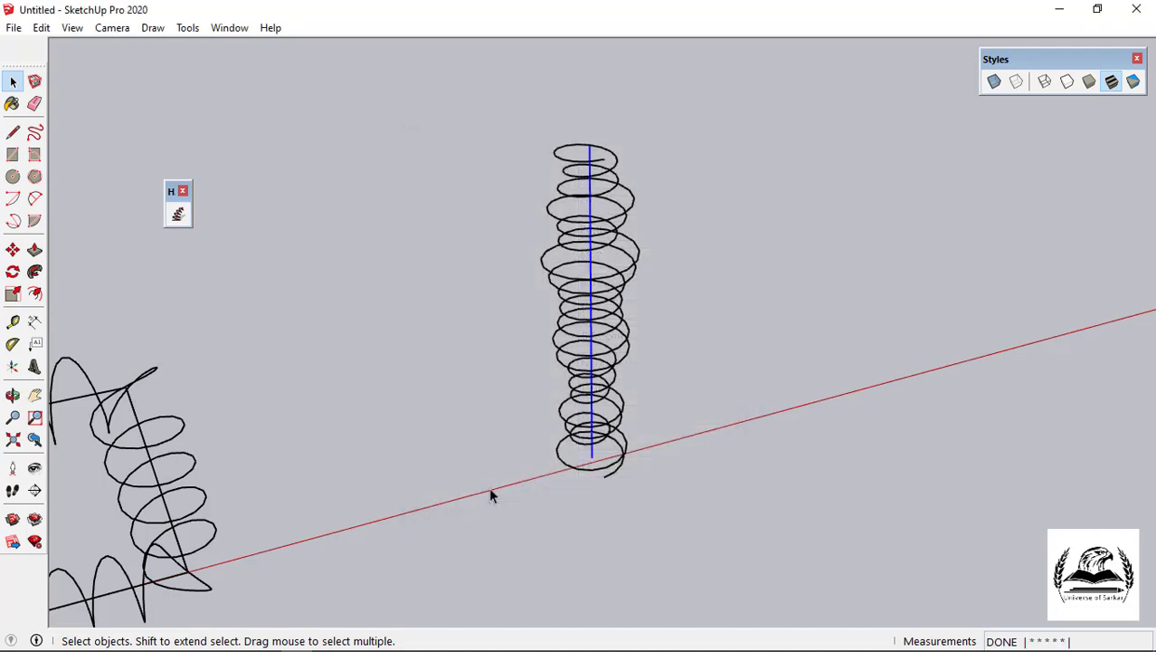
middle_drag(471, 372, 556, 181)
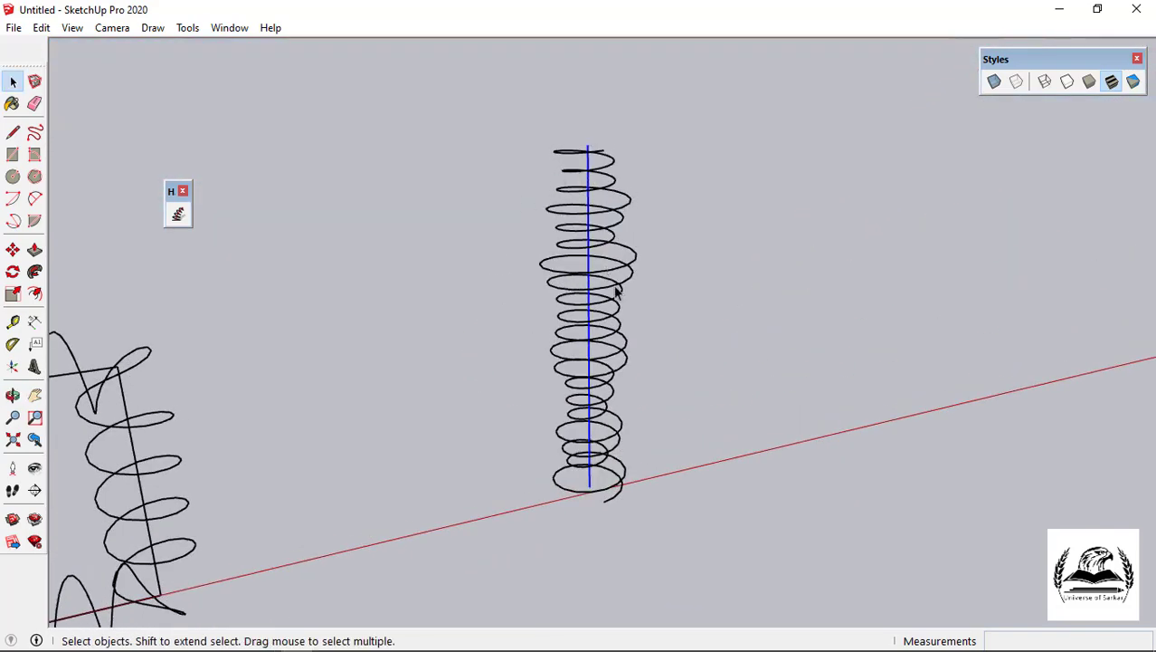
middle_drag(592, 408, 745, 363)
scroll(745, 363, down, 2)
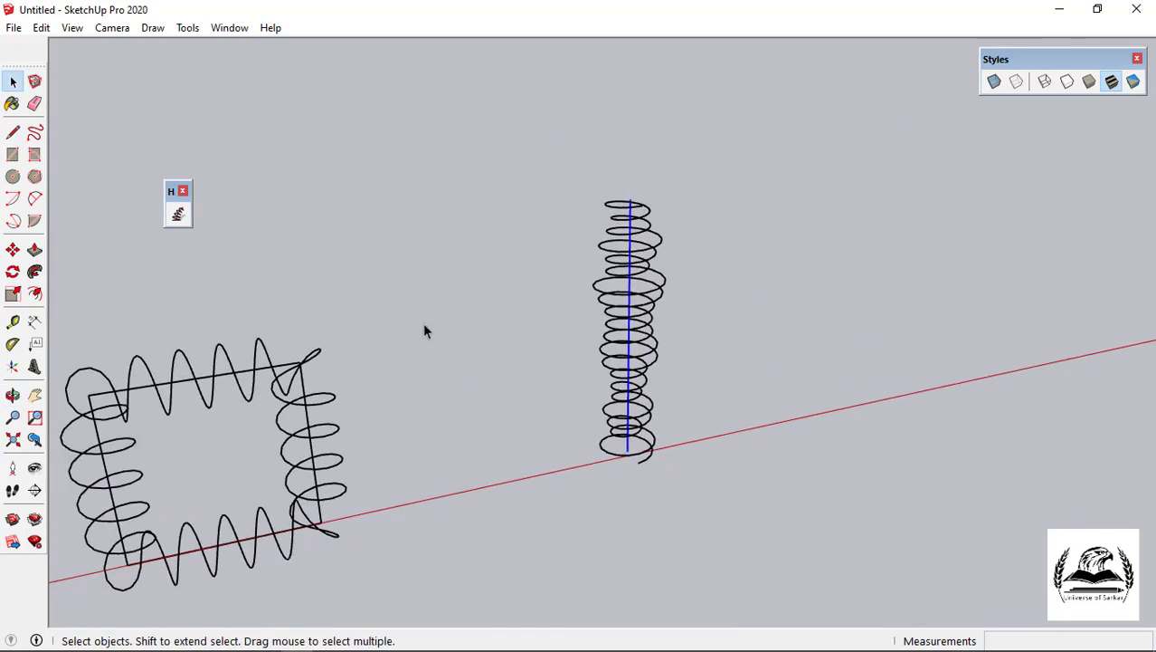
Open the Helix along curve settings again for the selected vertical line
click(177, 216)
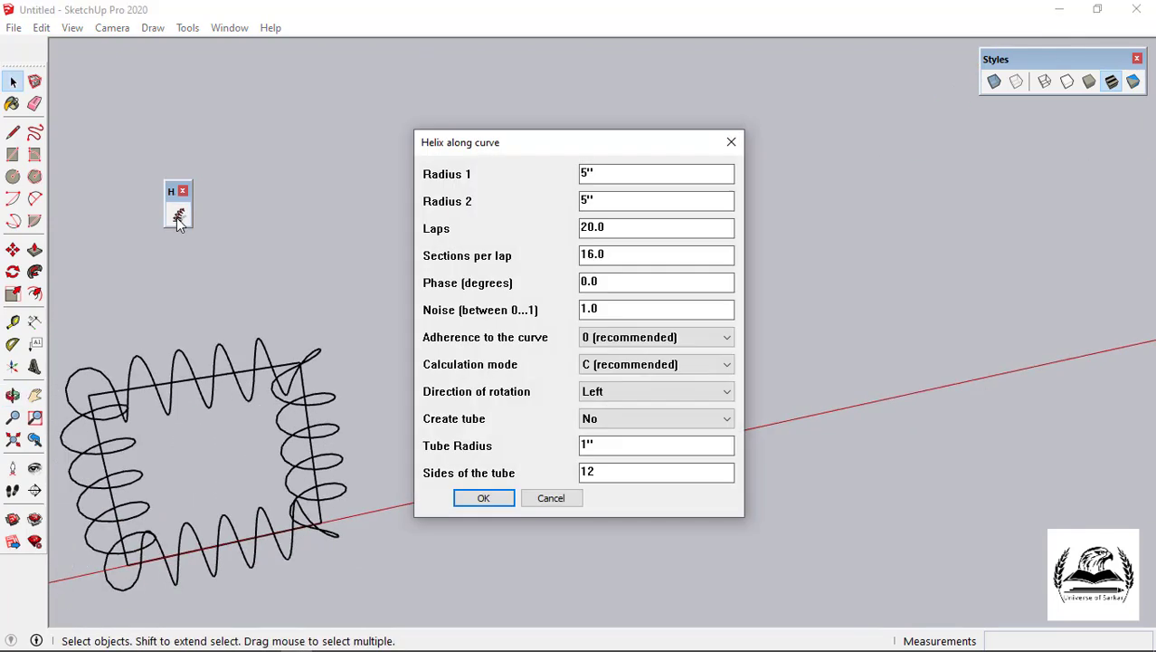